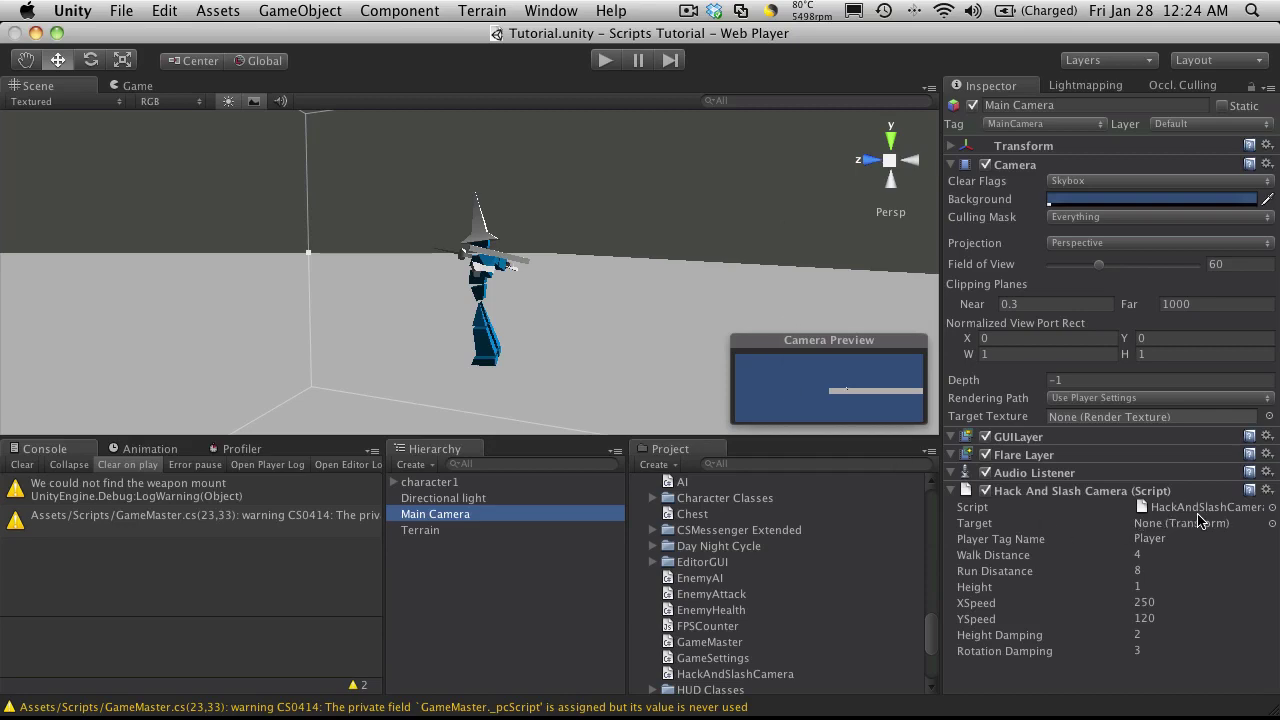
Open HackAndSlashCamera.cs and correct 'Mousr' to 'Mouse' in the line 13 header comment.
double_click(1210, 509)
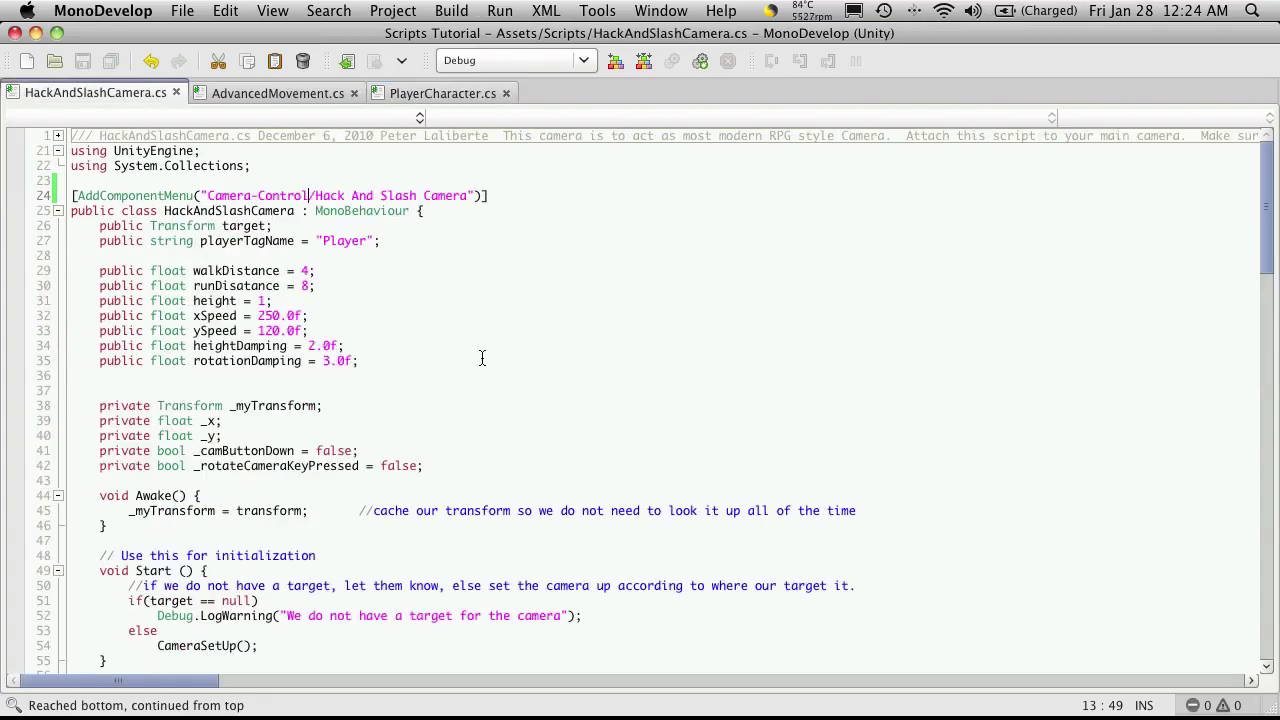
left_click(58, 135)
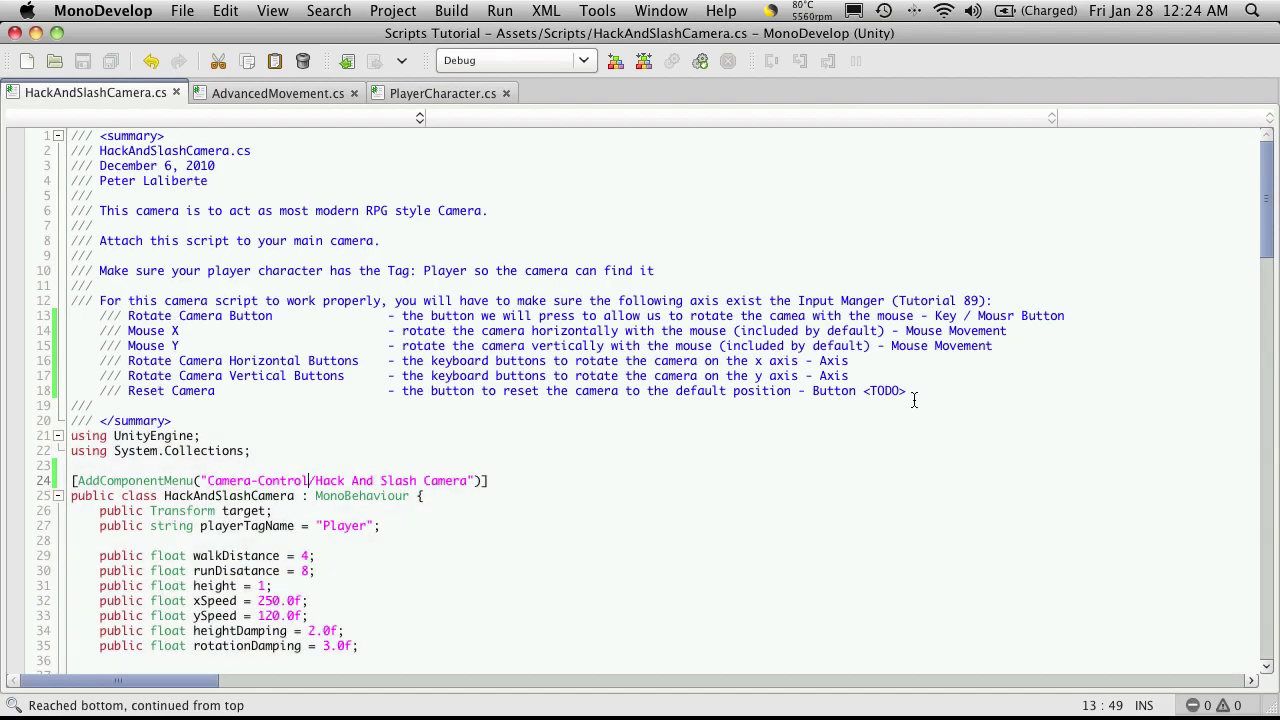
left_click(1014, 318)
key("BackSpace")
type("e")
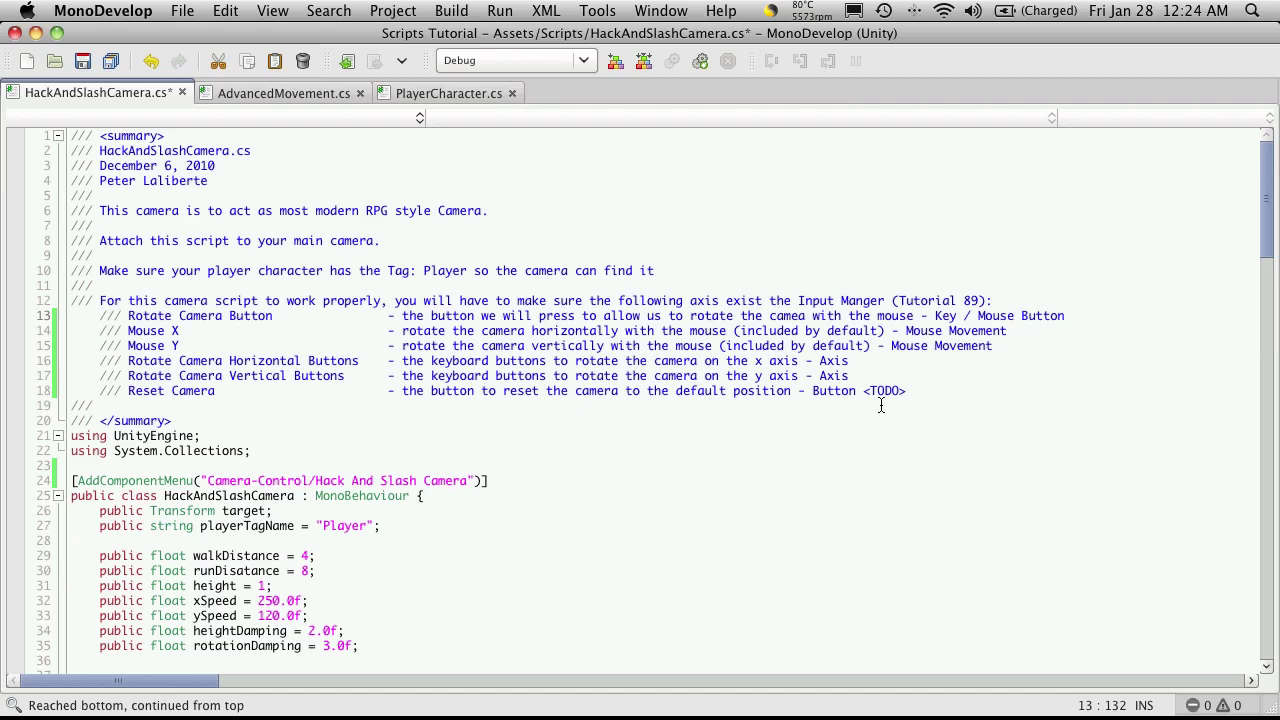
Select the Reset Camera comment line, save the script, and return to Unity.
left_click_drag(82, 393, 852, 405)
left_click_drag(998, 402, 1013, 397)
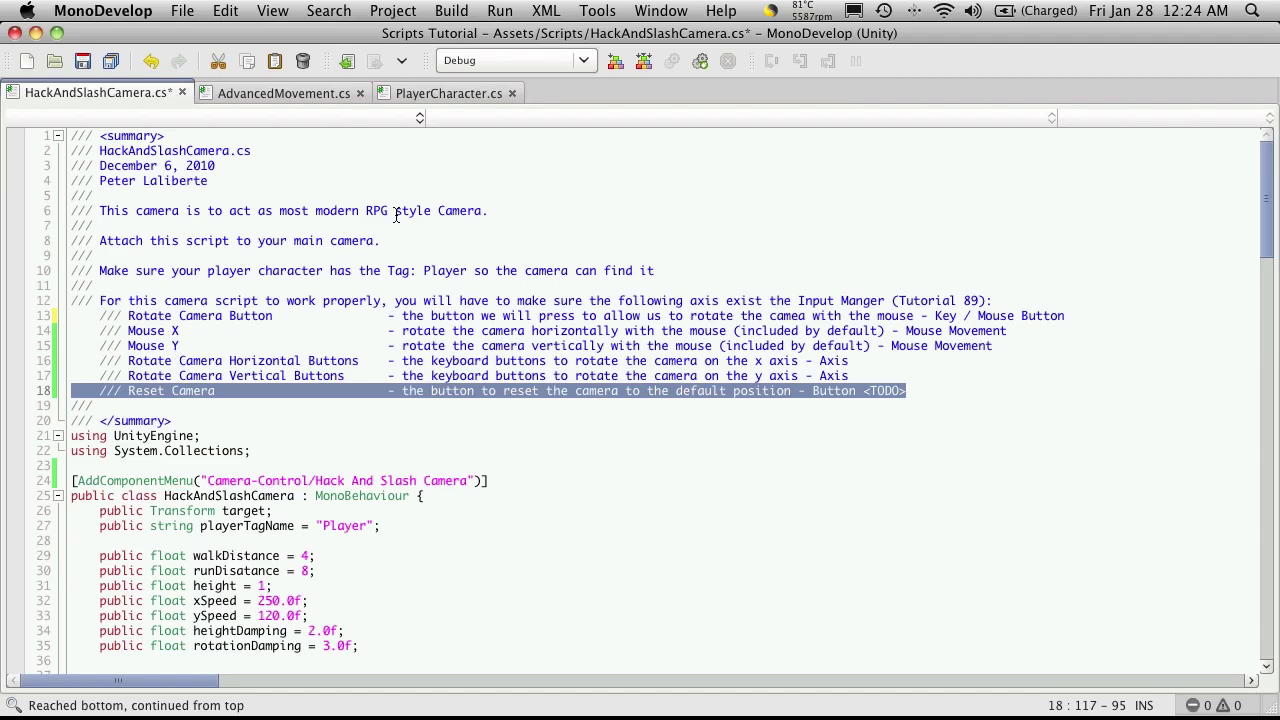
key("super+s")
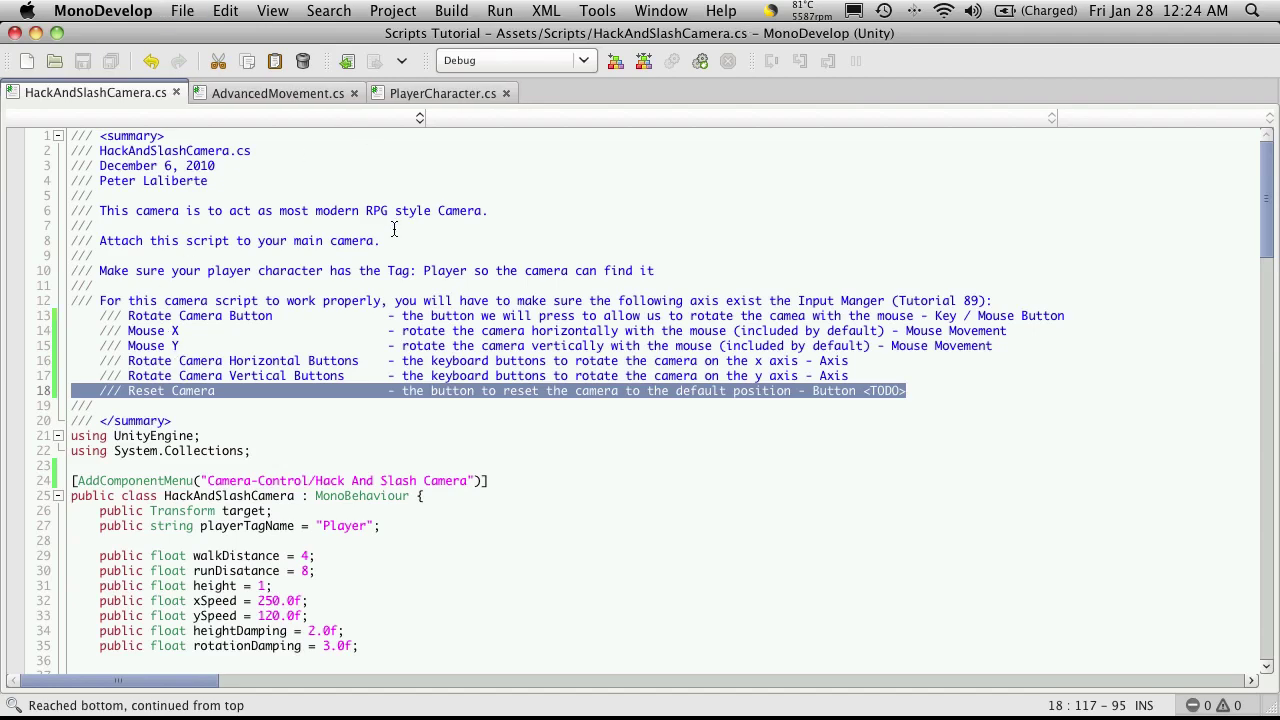
key("super+Tab")
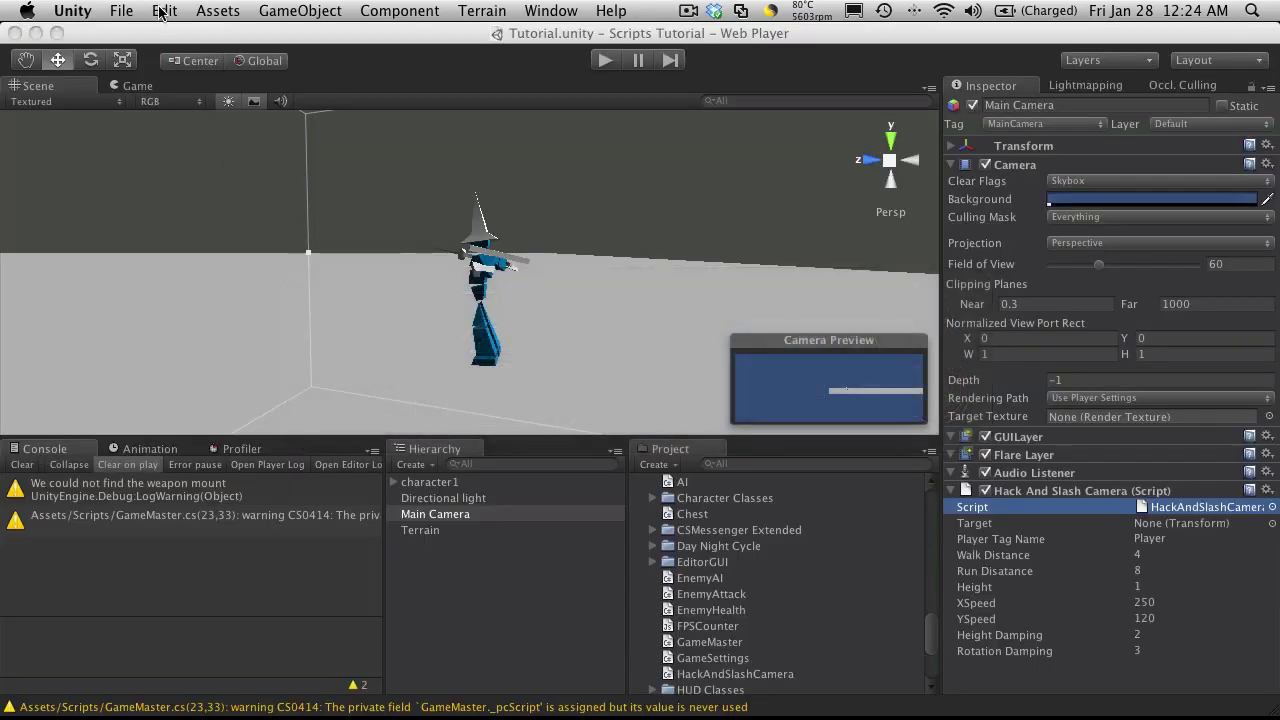
Open the Input Manager and look over the Mouse X and Mouse Y axes.
left_click(160, 10)
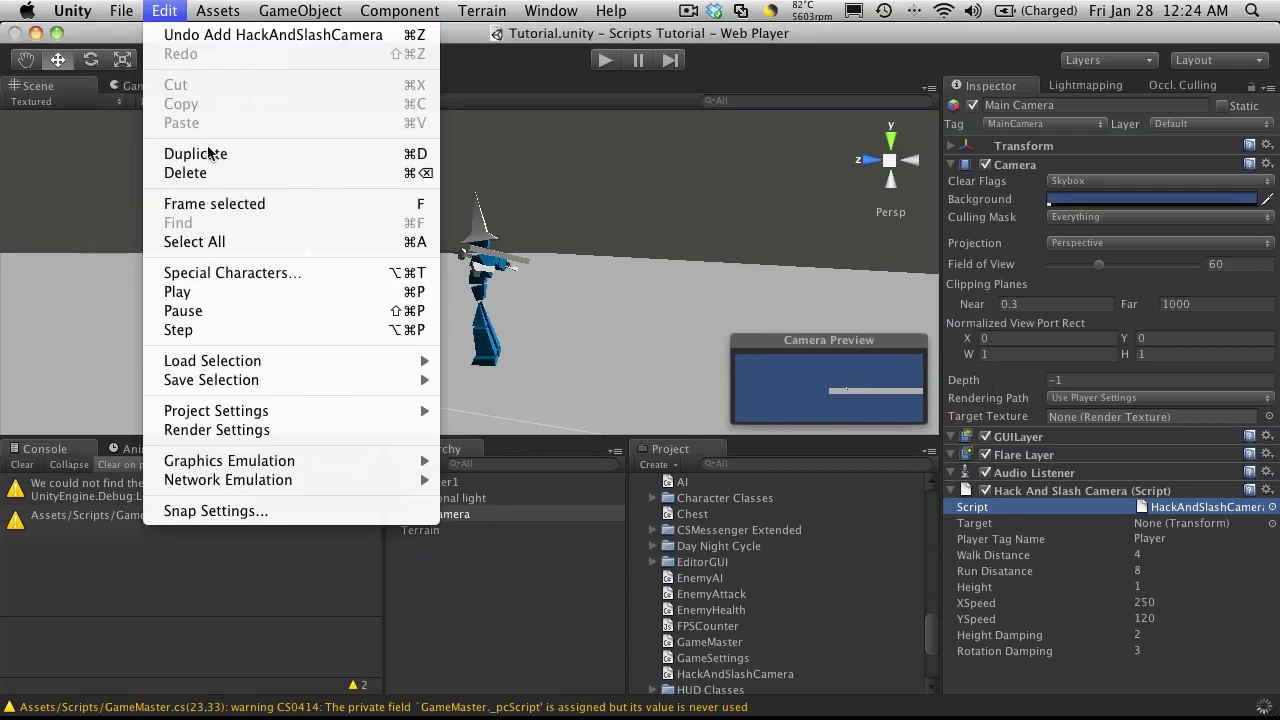
mouse_move(294, 416)
left_click(478, 411)
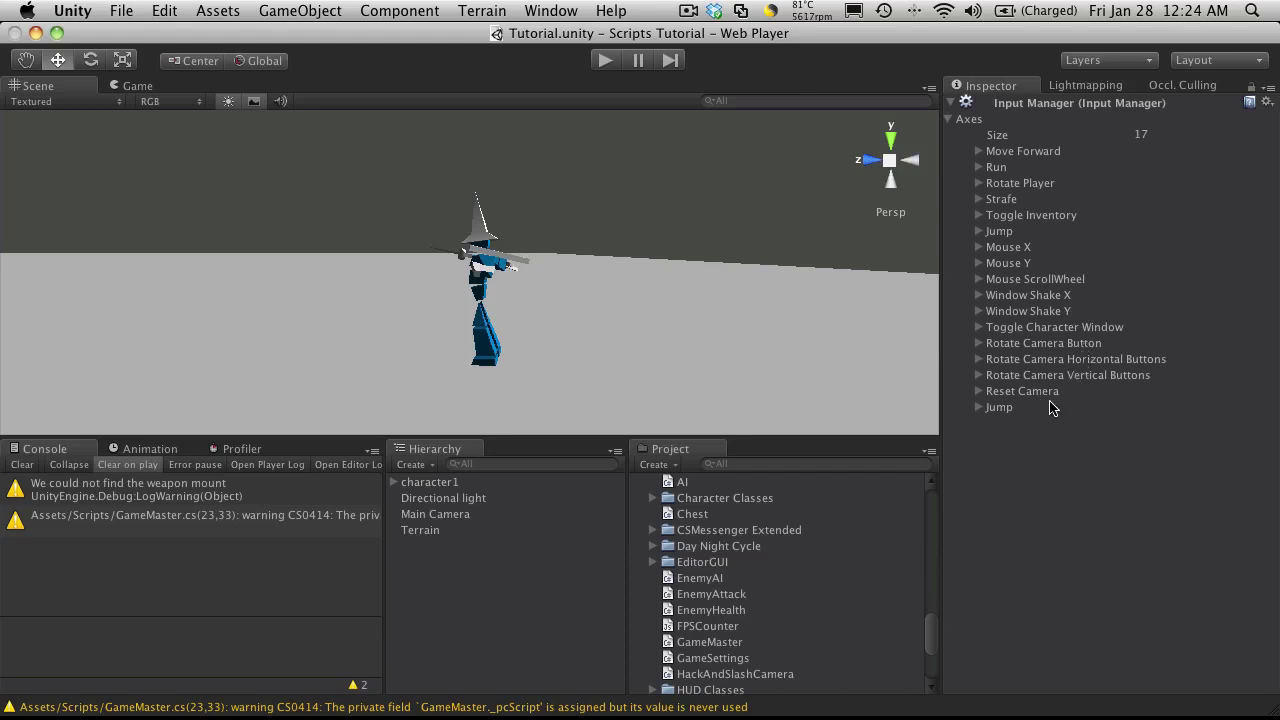
left_click(978, 248)
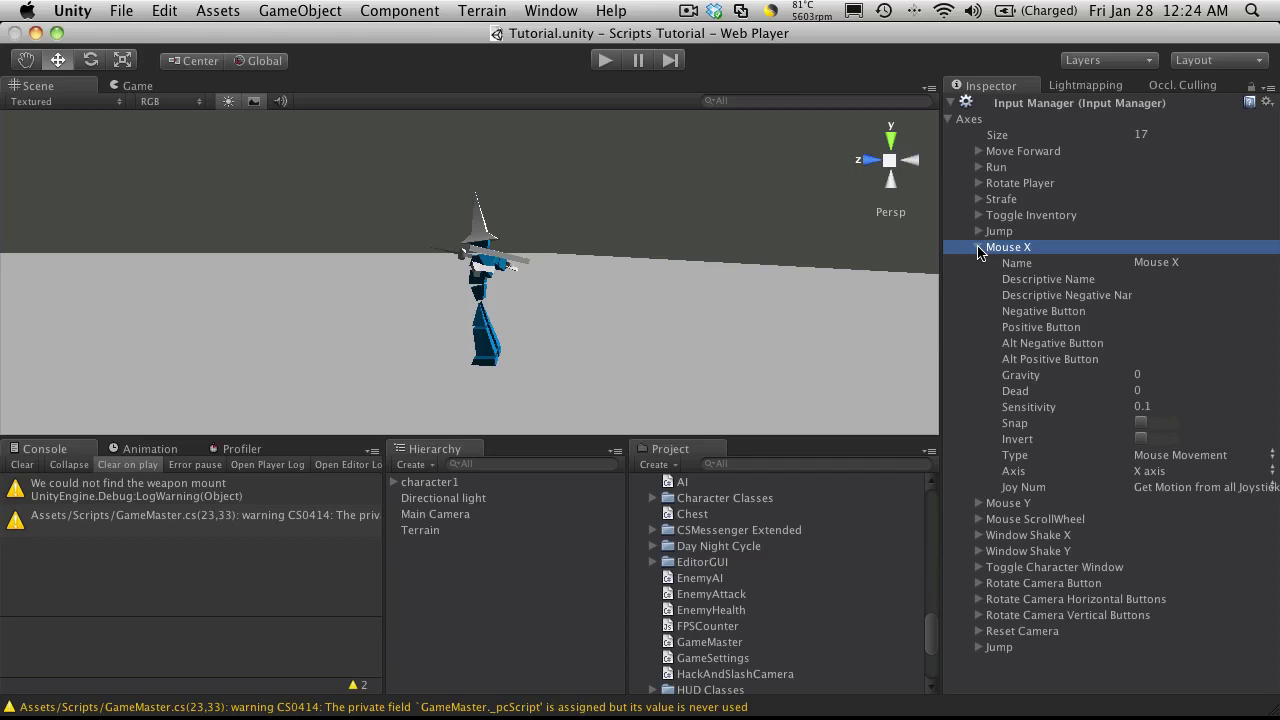
left_click(978, 248)
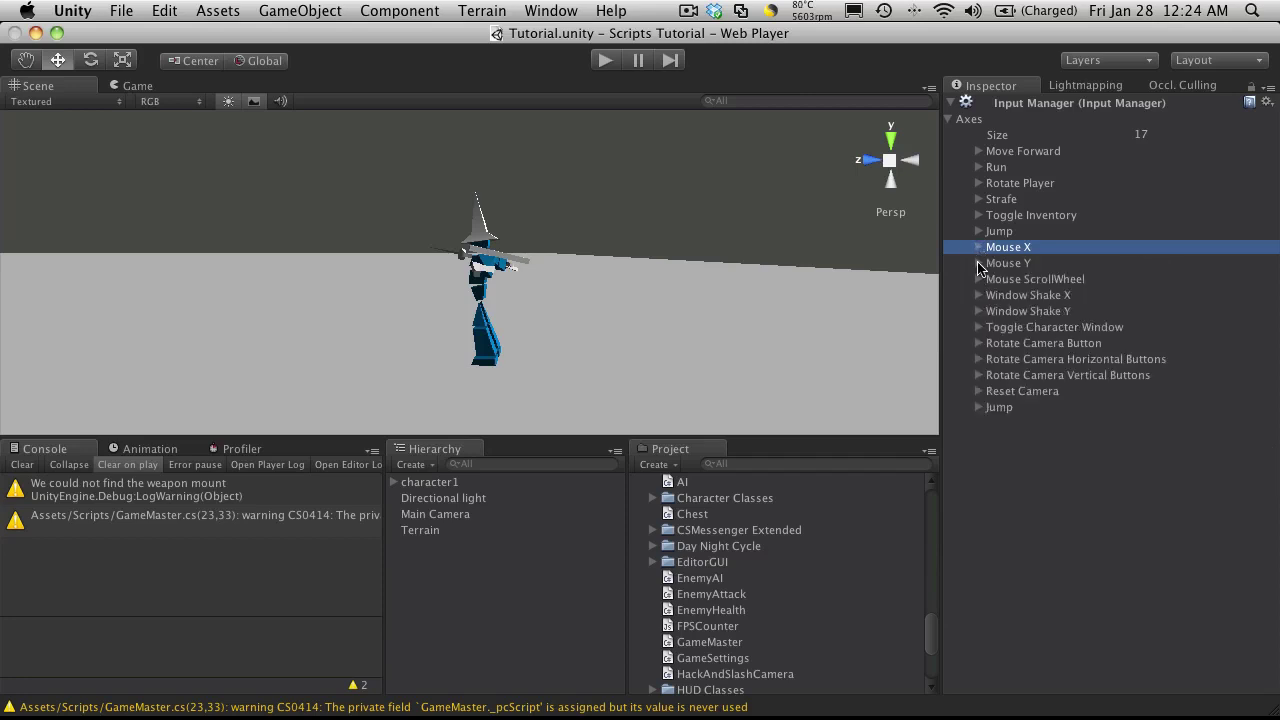
left_click(978, 263)
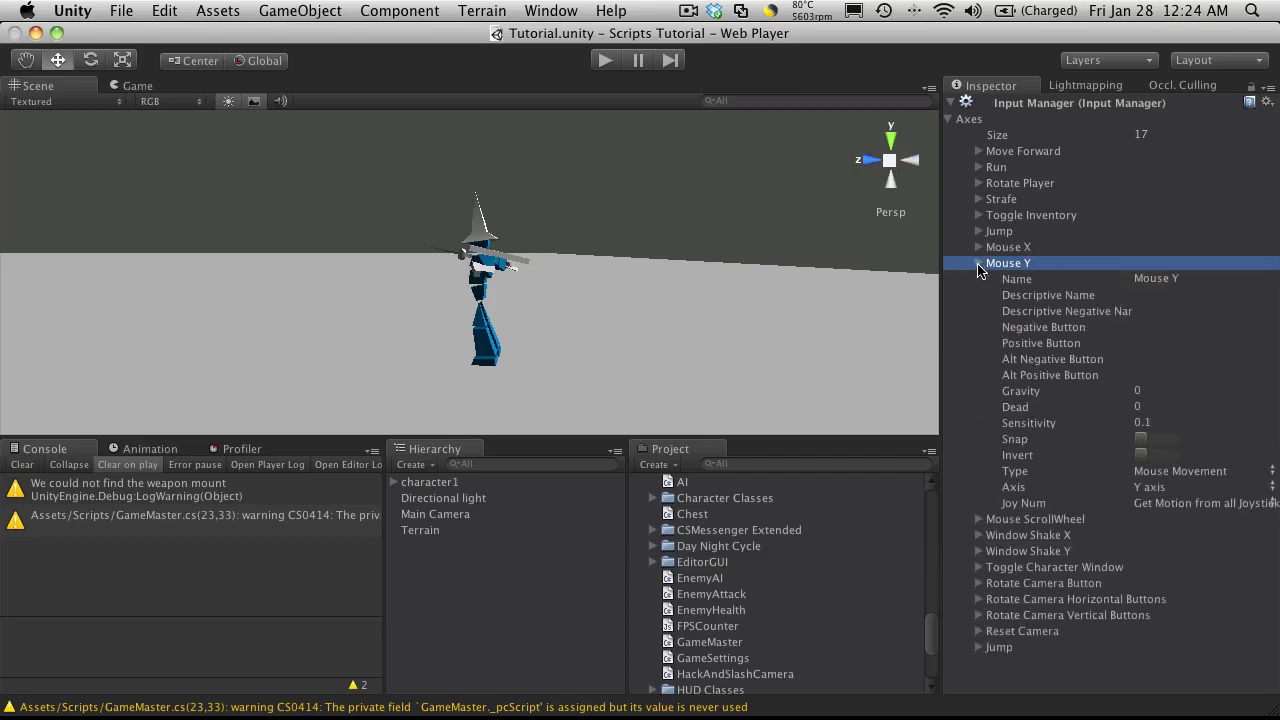
left_click(978, 264)
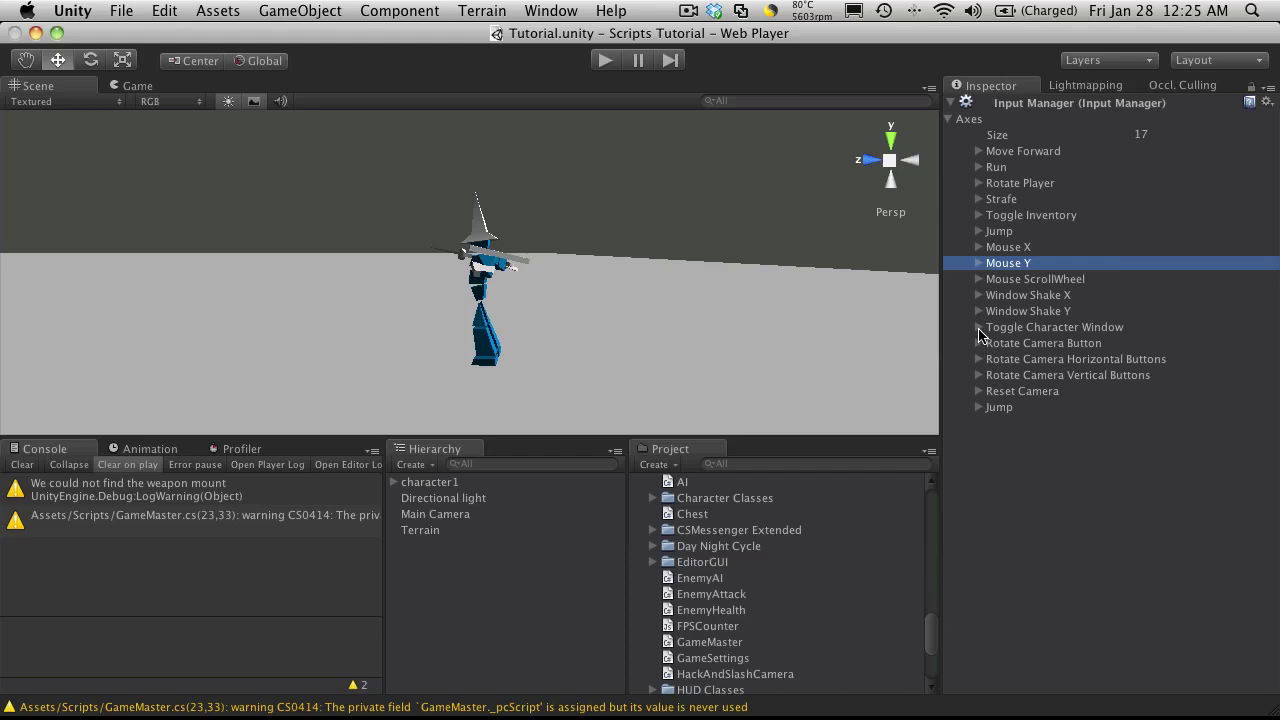
Set the Rotate Camera Button axis's Positive Button to 'mouse 1'.
left_click(979, 344)
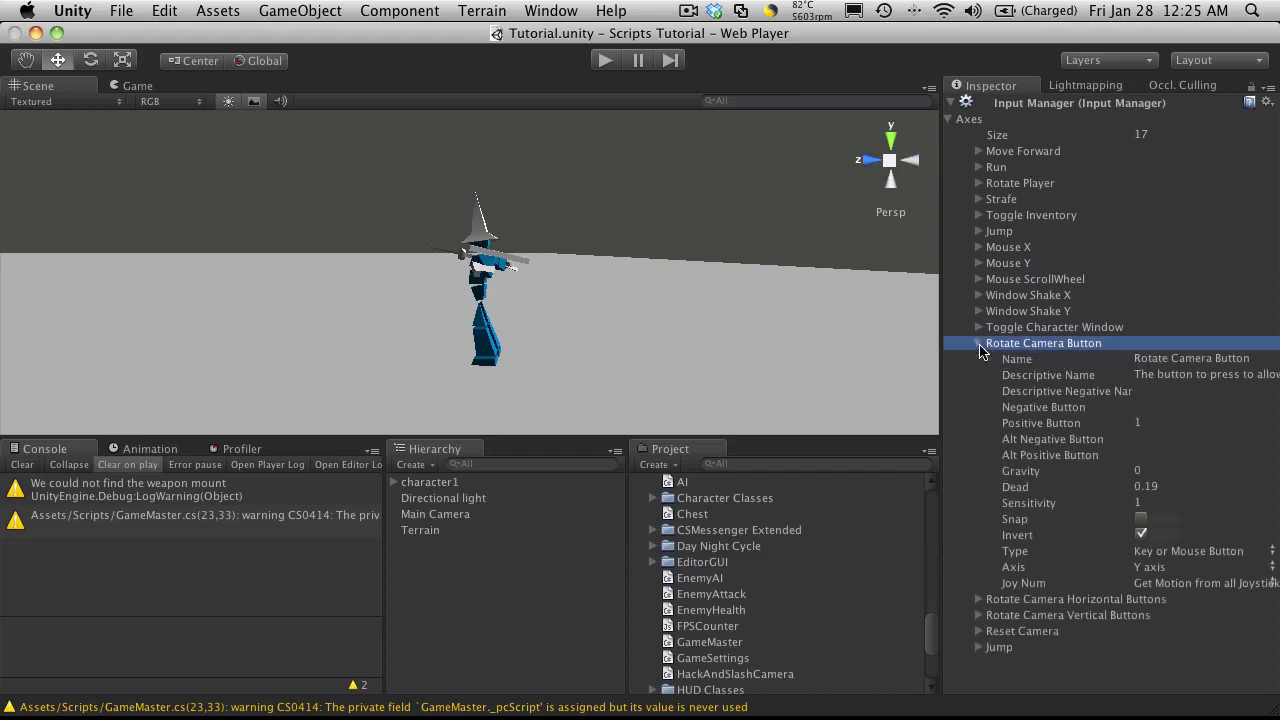
left_click(1151, 422)
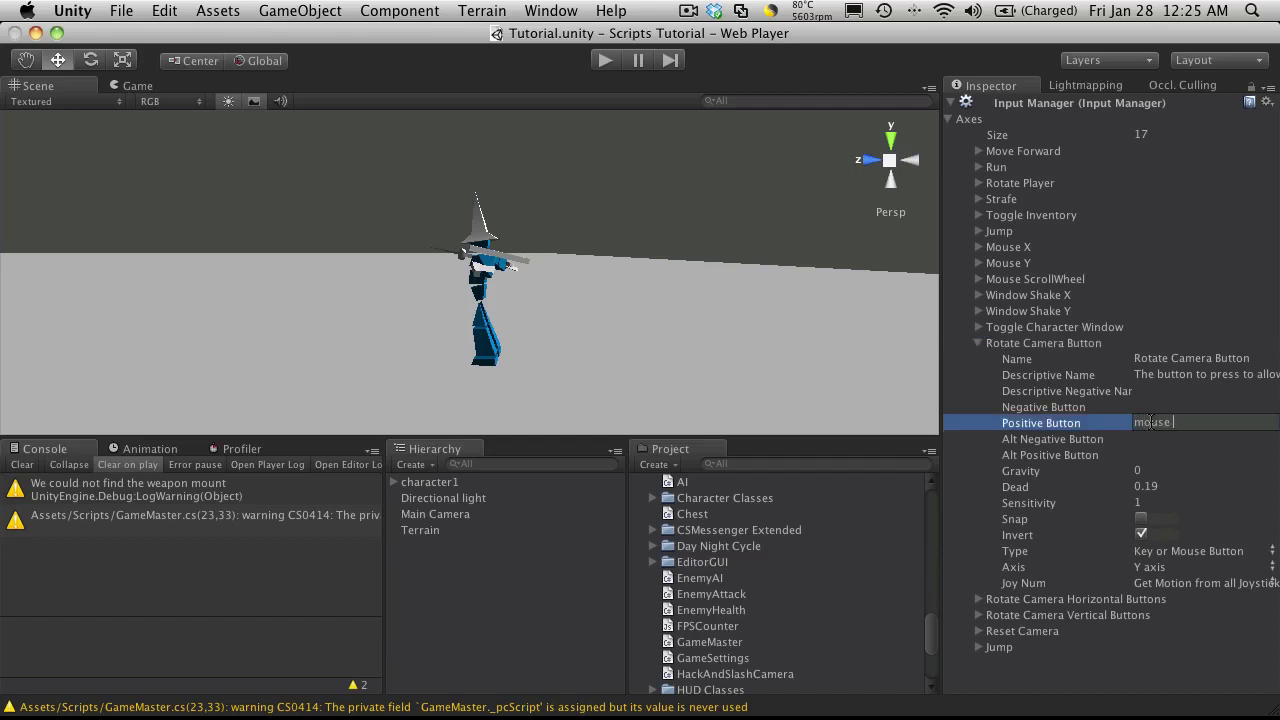
key("Return")
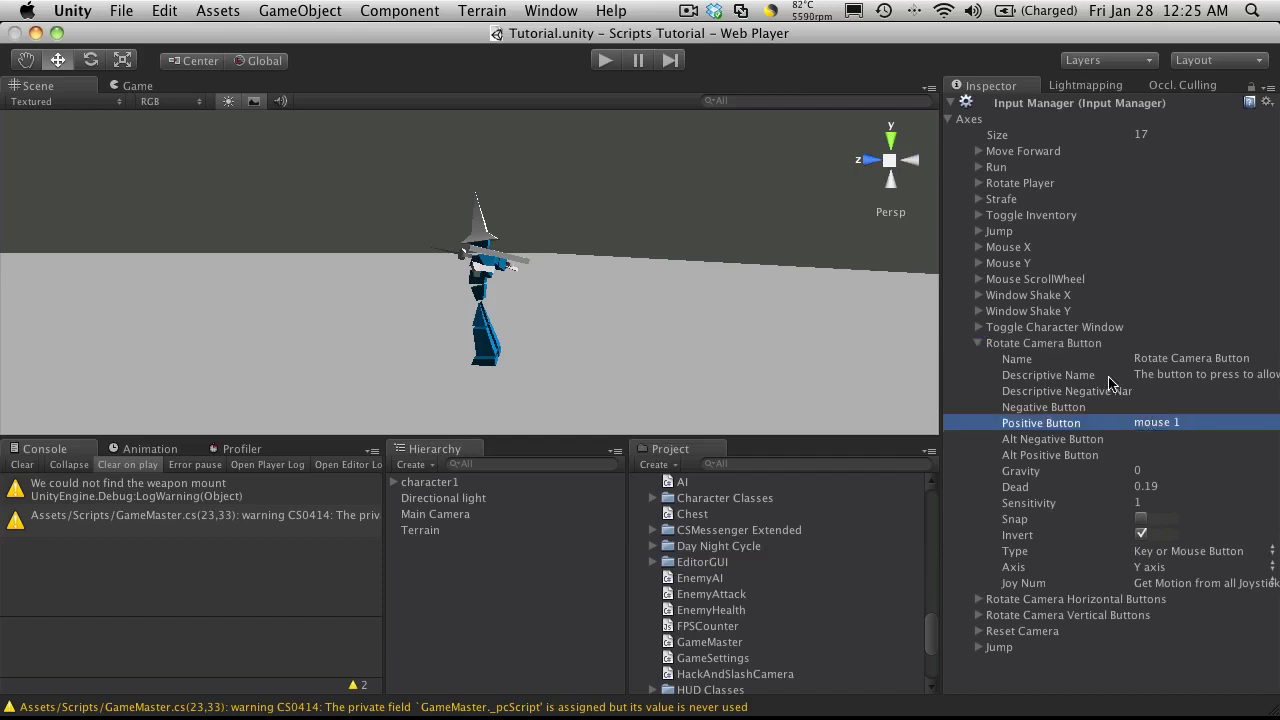
left_click(978, 343)
left_click(978, 359)
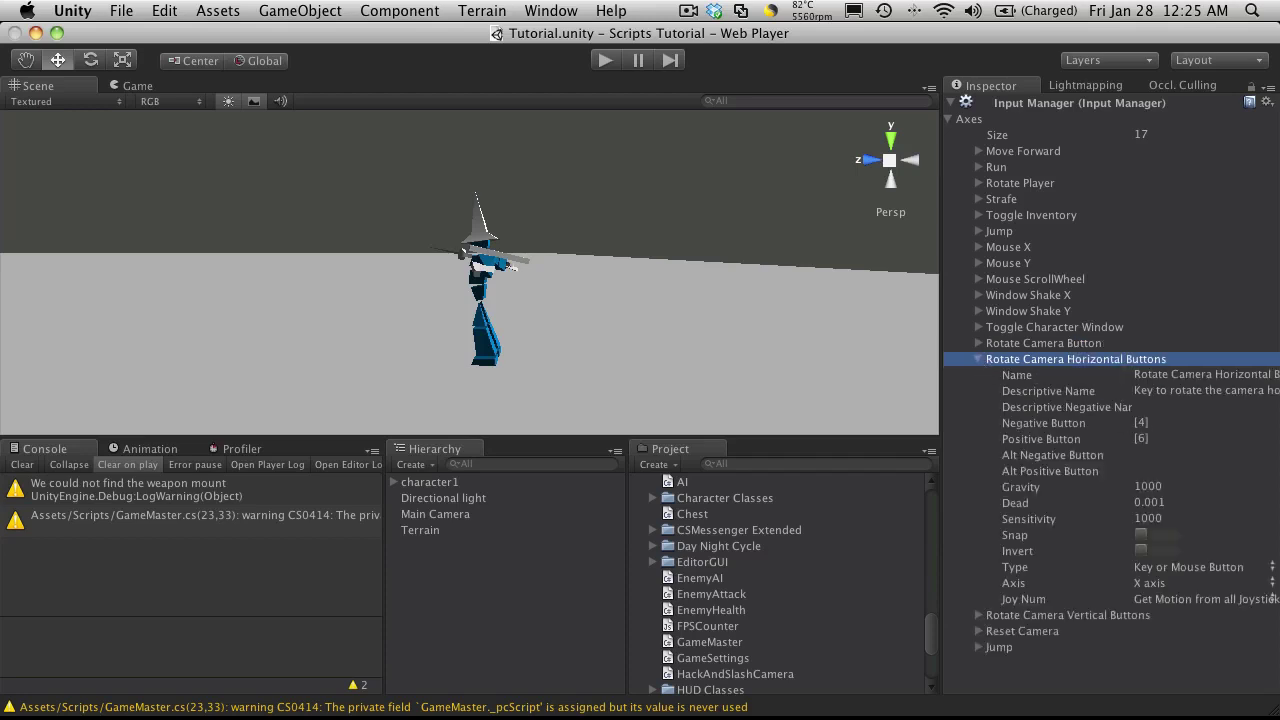
left_click(979, 360)
left_click(979, 375)
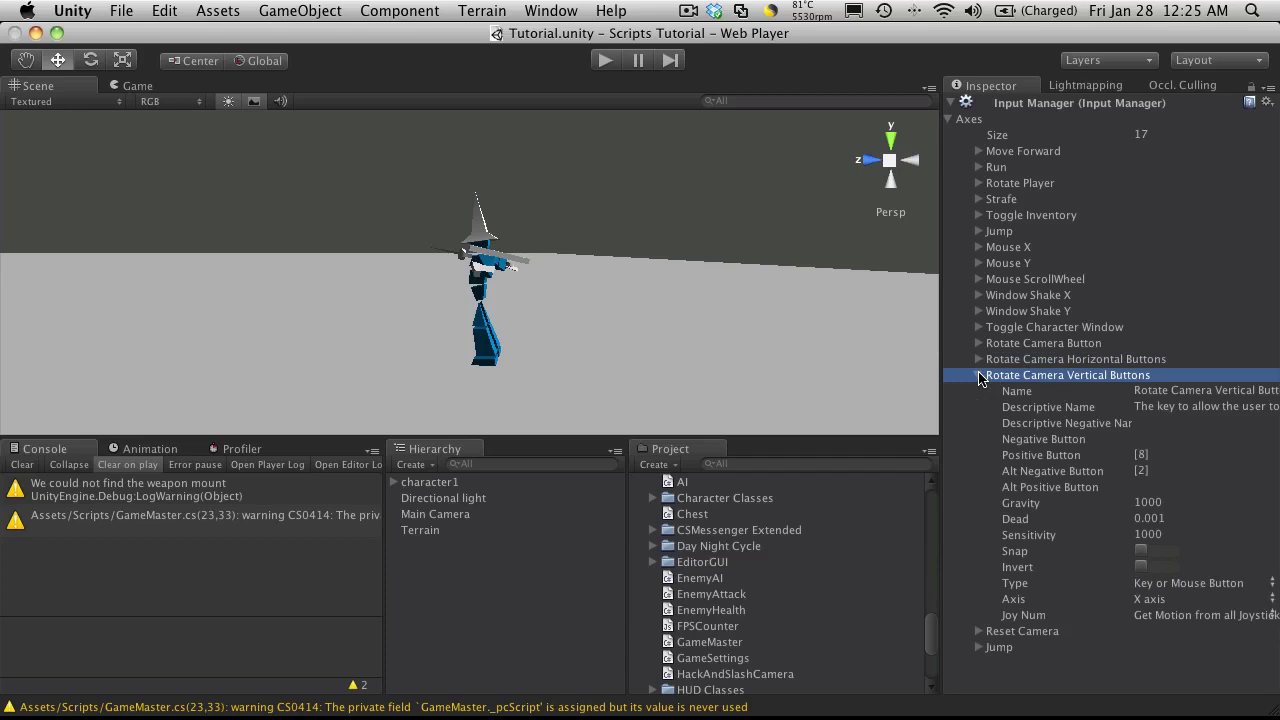
left_click(979, 376)
left_click(979, 391)
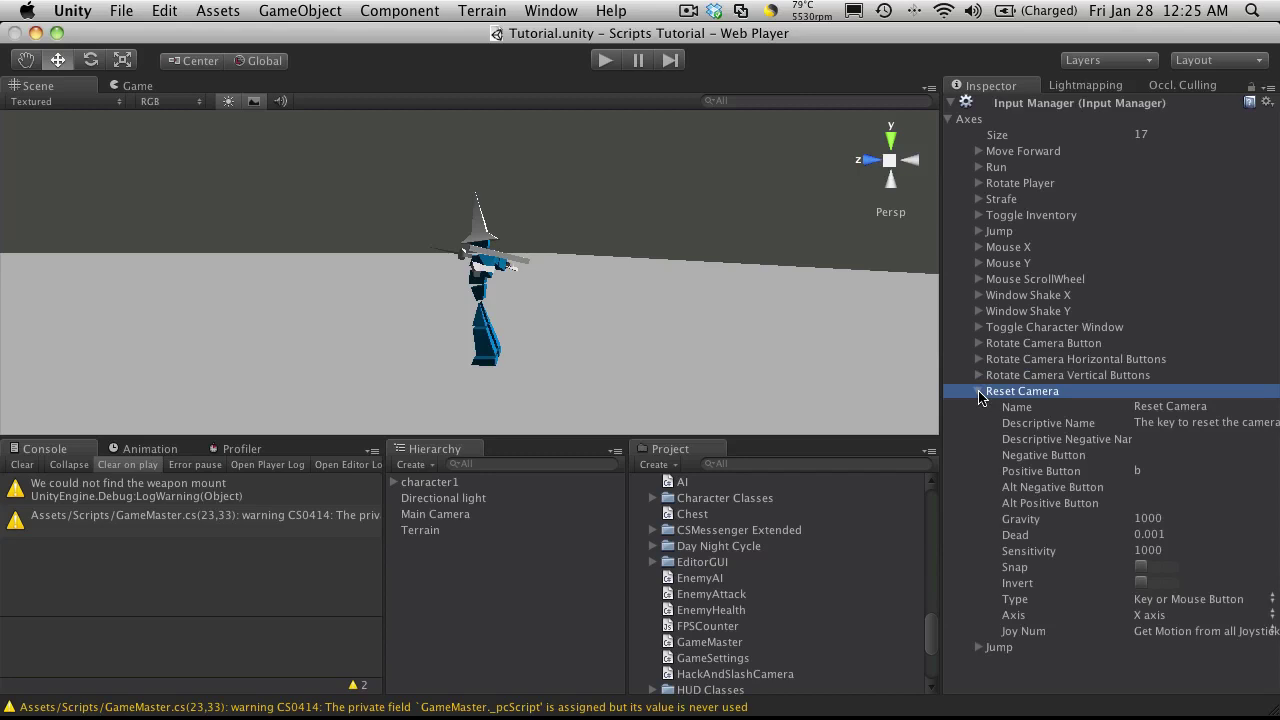
left_click(979, 393)
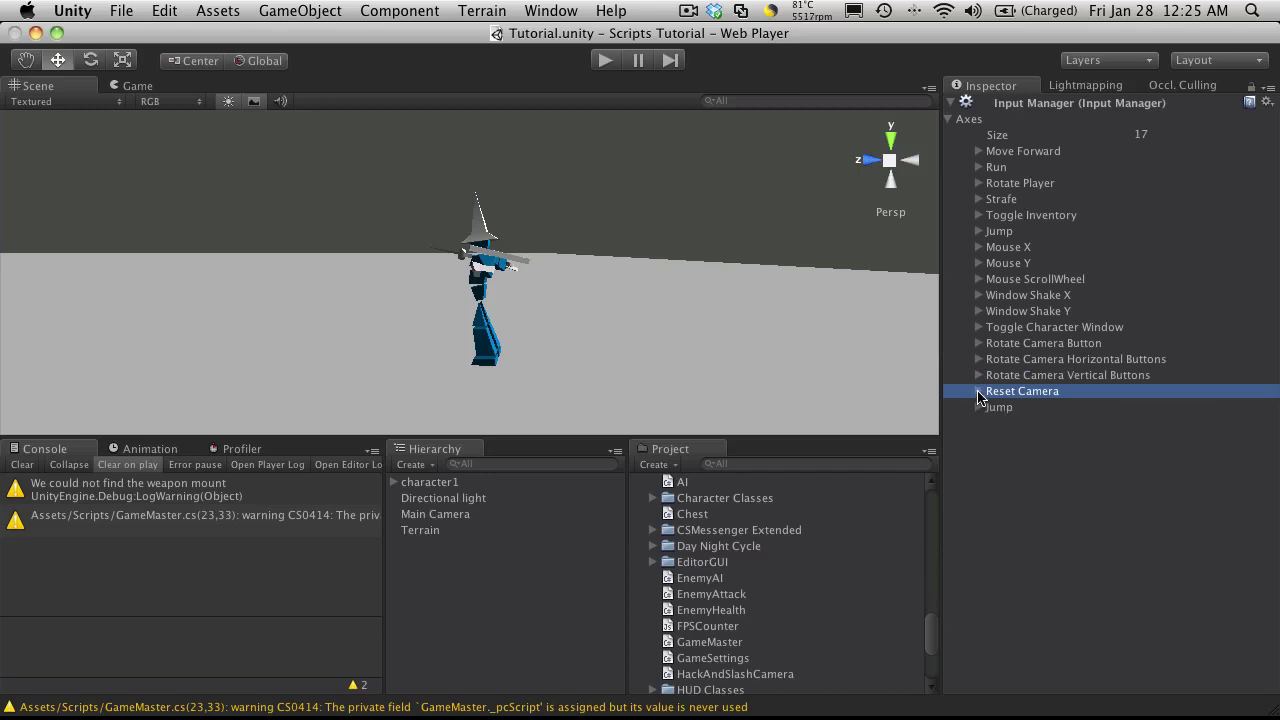
Select Main Camera and review its Walk Distance, Run Distance and Height fields.
left_click(449, 514)
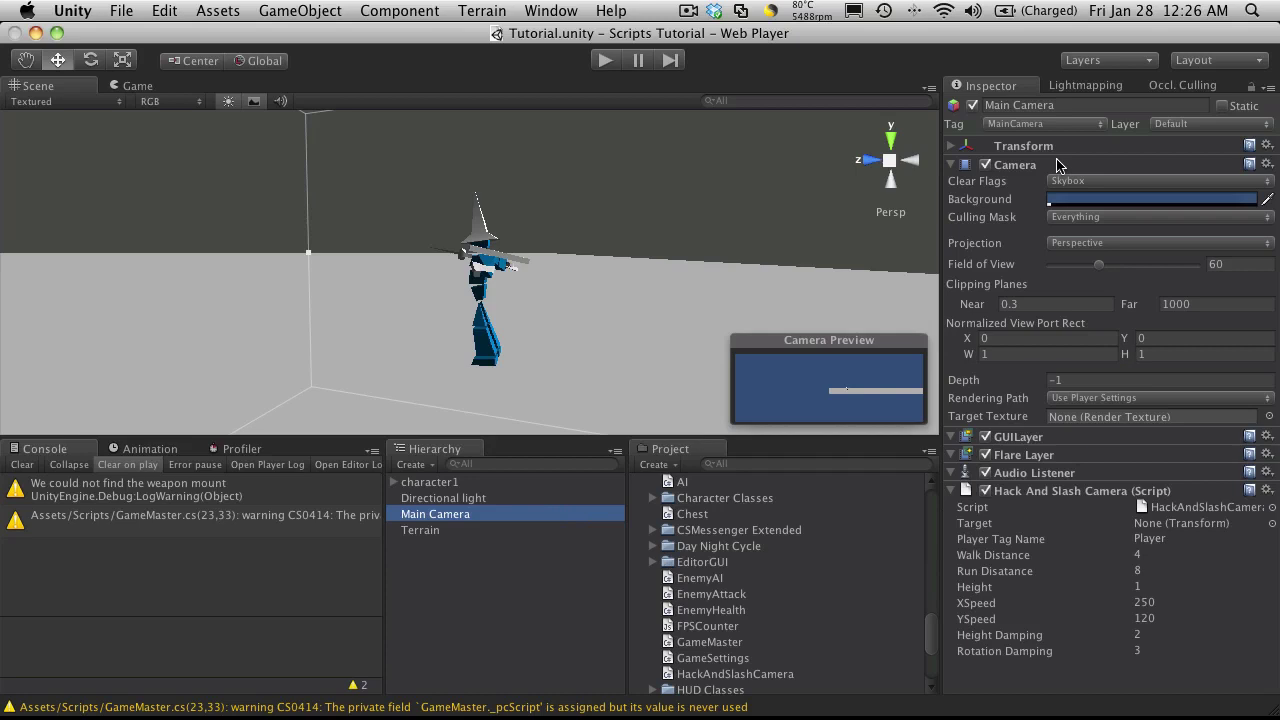
left_click(1015, 560)
left_click(1015, 573)
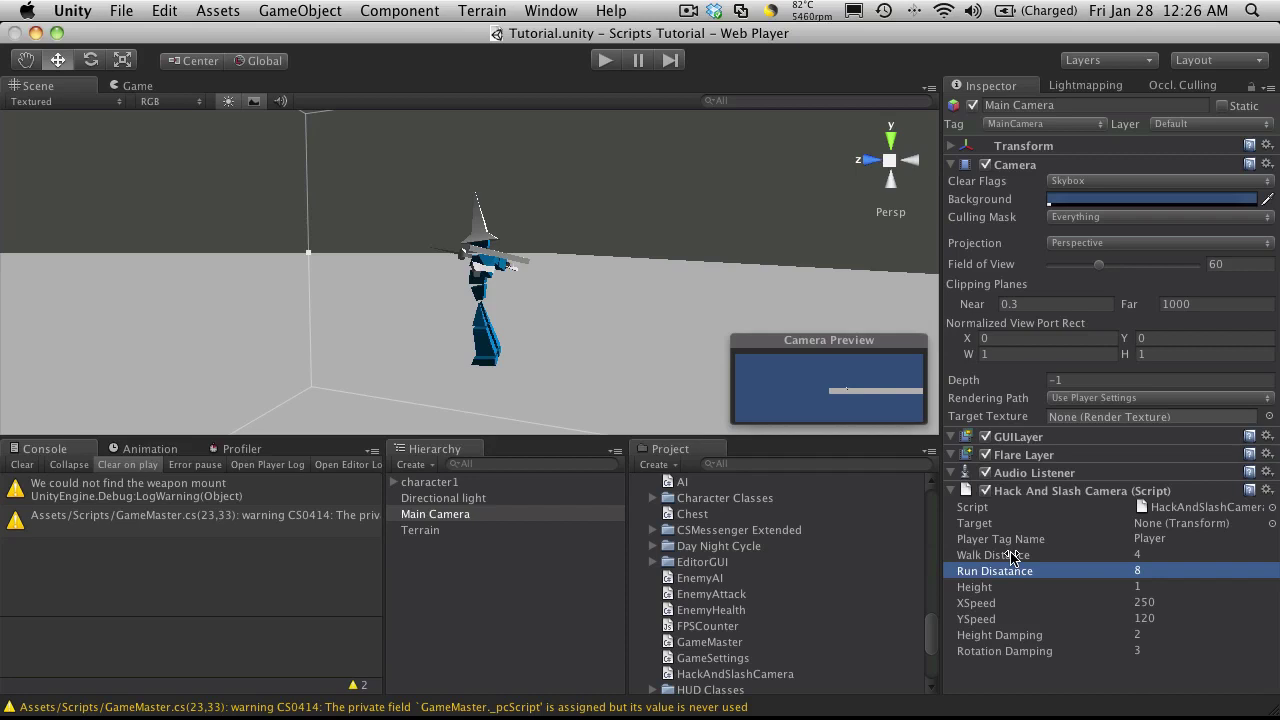
left_click(1009, 555)
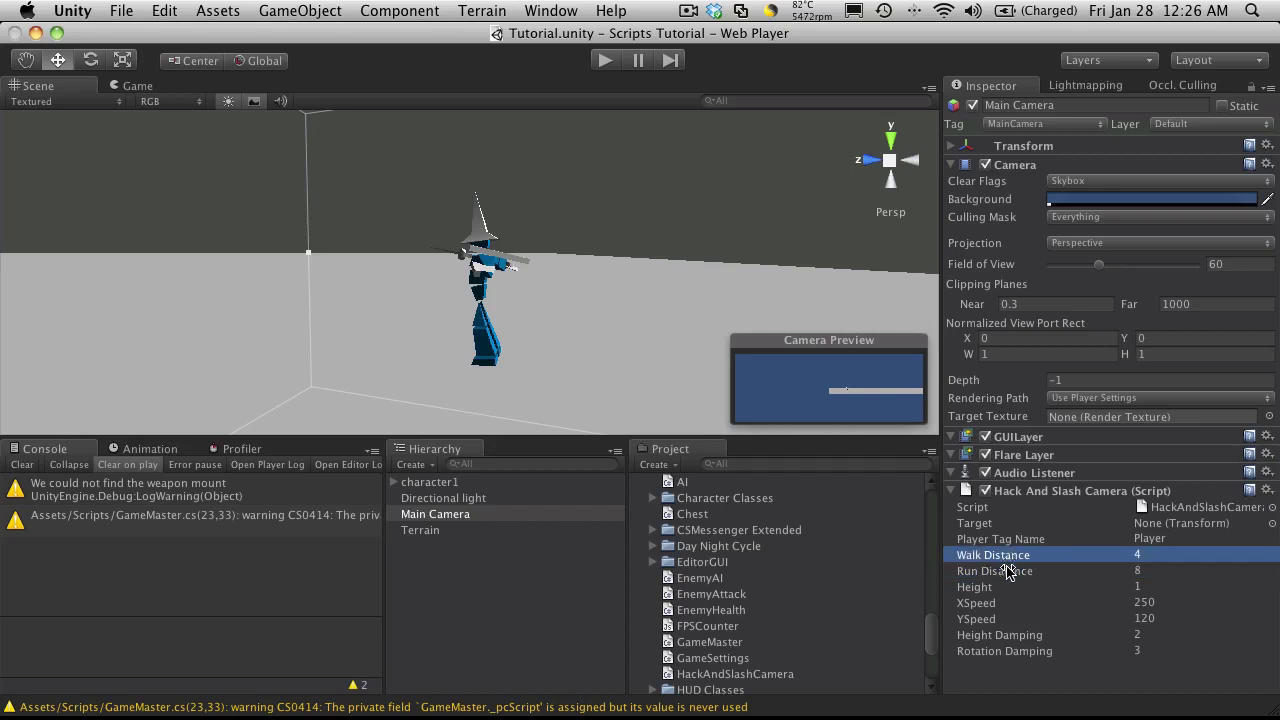
left_click(1006, 572)
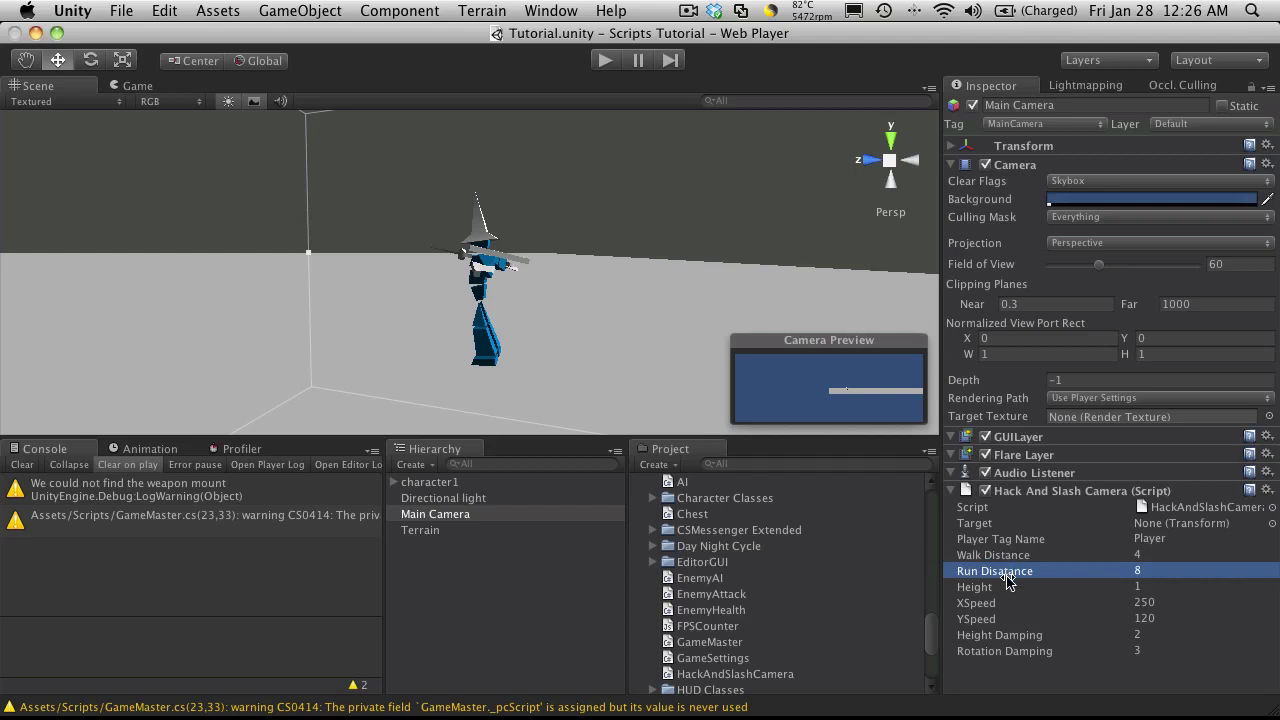
left_click(1006, 589)
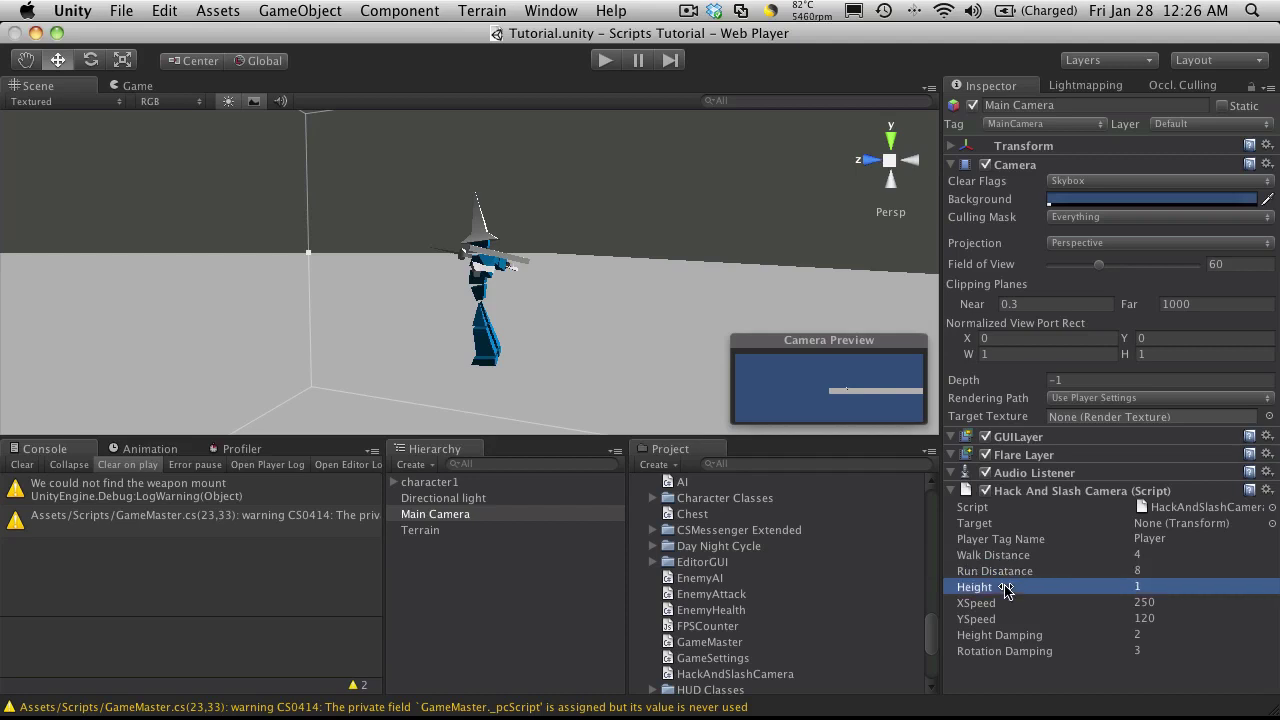
Review XSpeed 250, YSpeed 120, Height Damping 2 and Rotation Damping 3.
left_click(1007, 603)
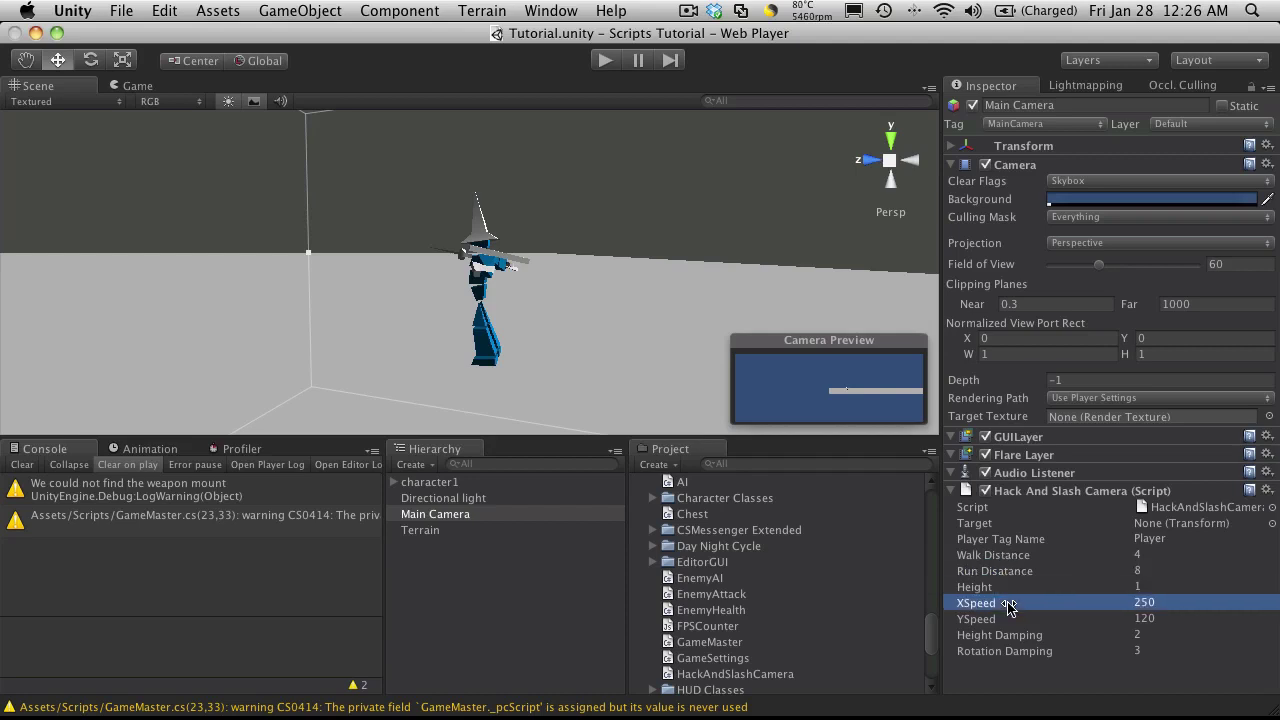
left_click(1020, 621)
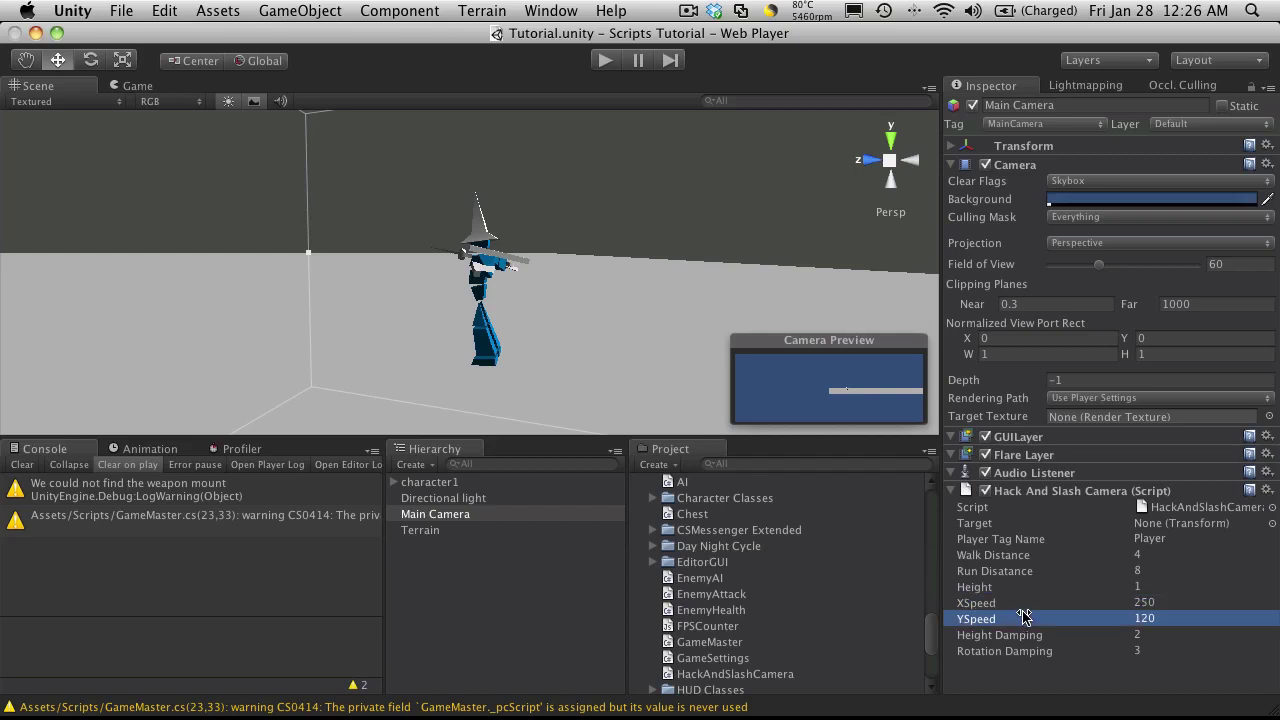
left_click(1025, 604)
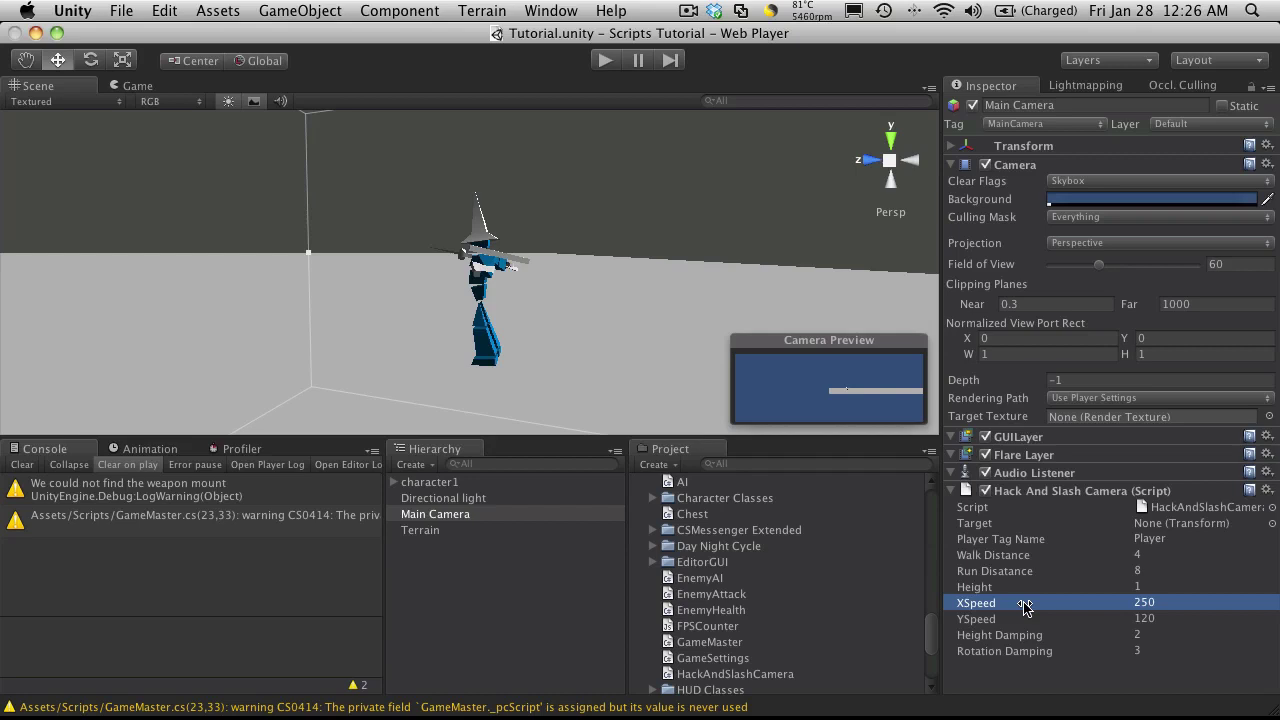
left_click(1032, 636)
left_click(1041, 652)
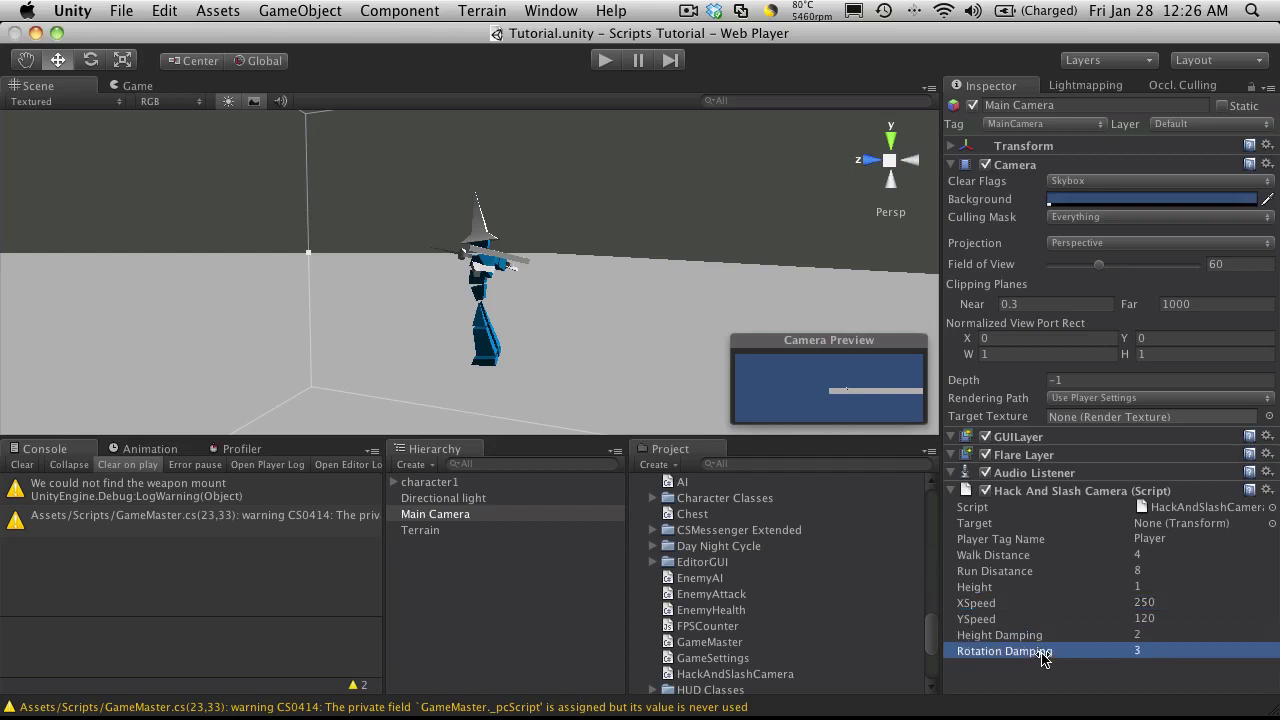
left_click(1060, 636)
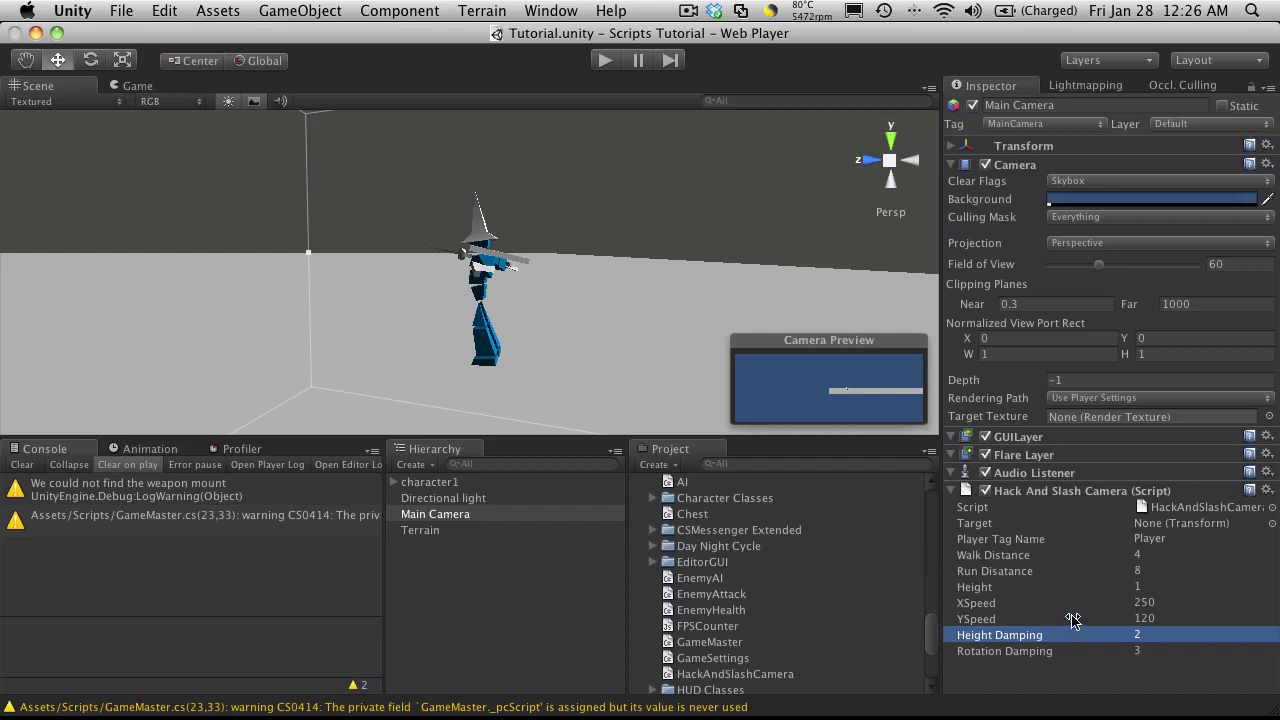
left_click(1035, 681)
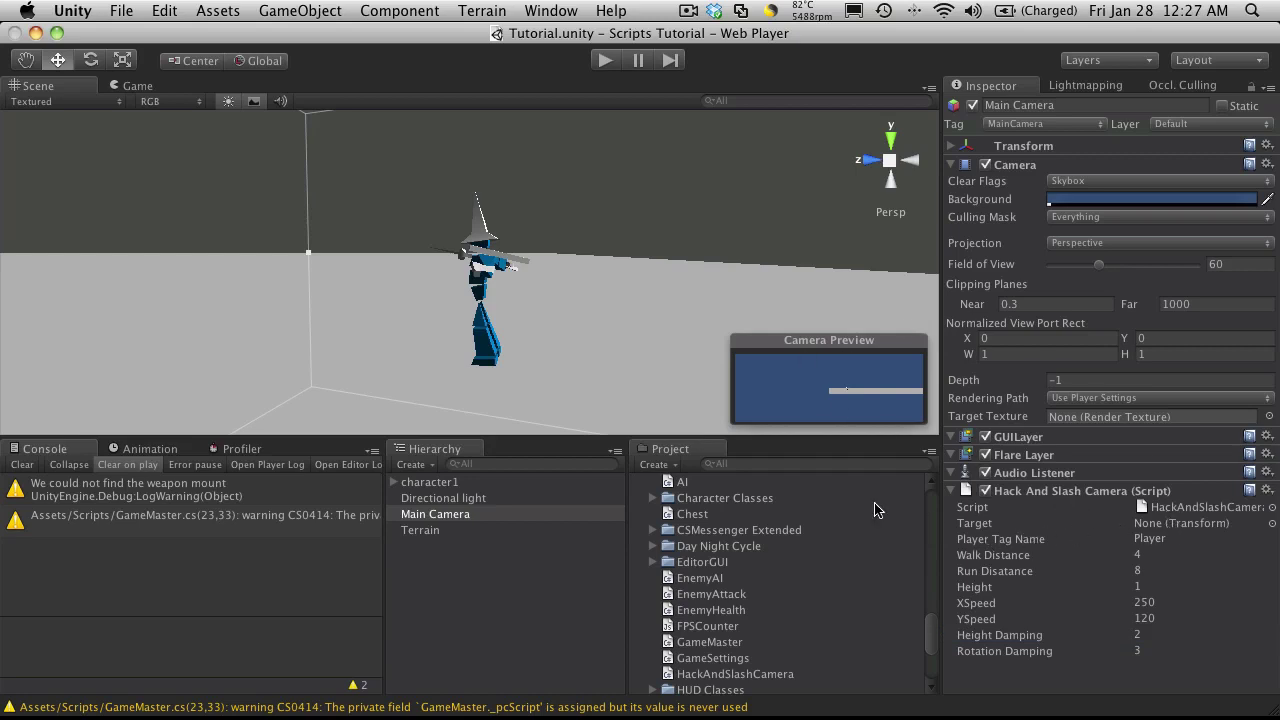
Give character1 the Player tag.
left_click(440, 483)
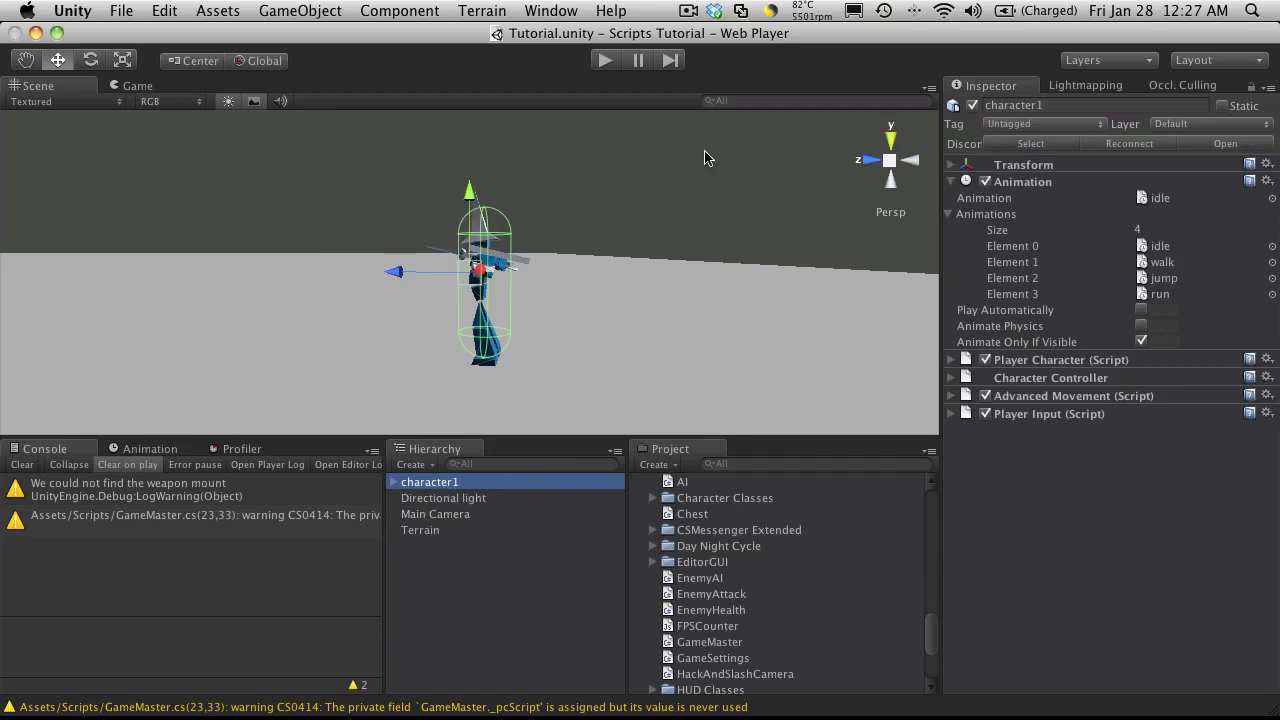
left_click(1013, 126)
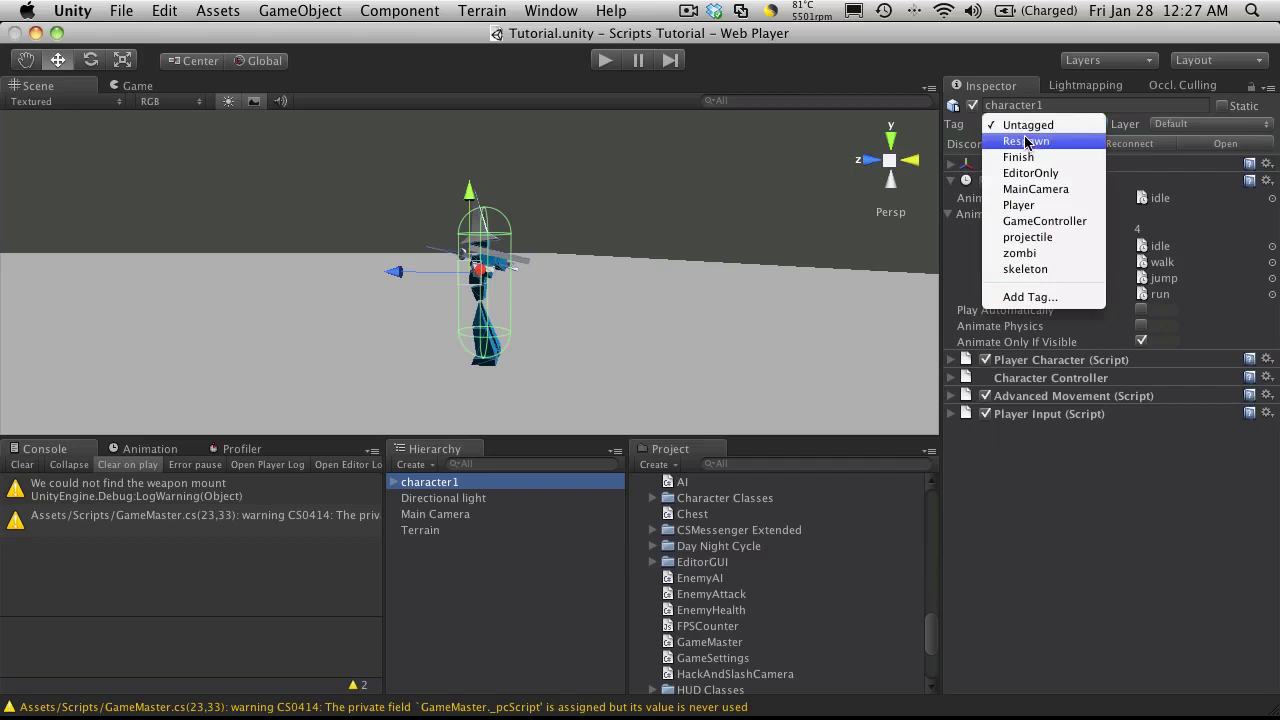
left_click(1018, 205)
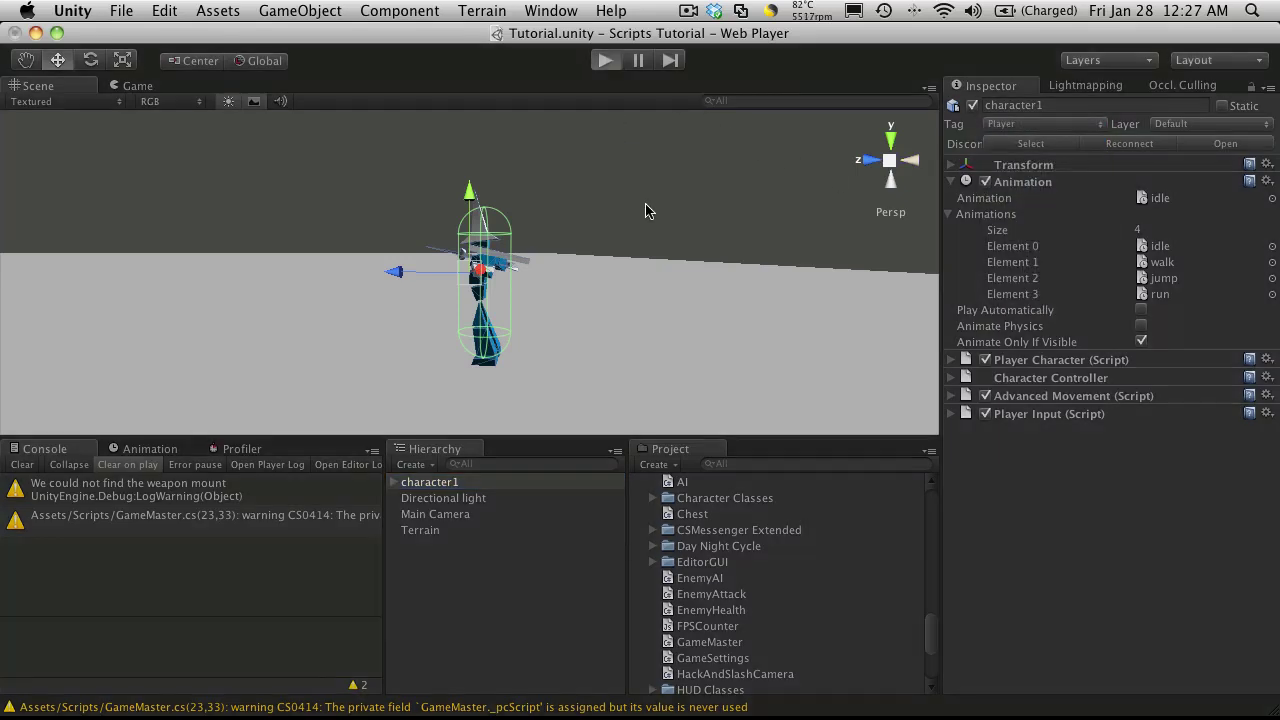
Enter Play mode and walk and turn the character to test the camera.
key("super+p")
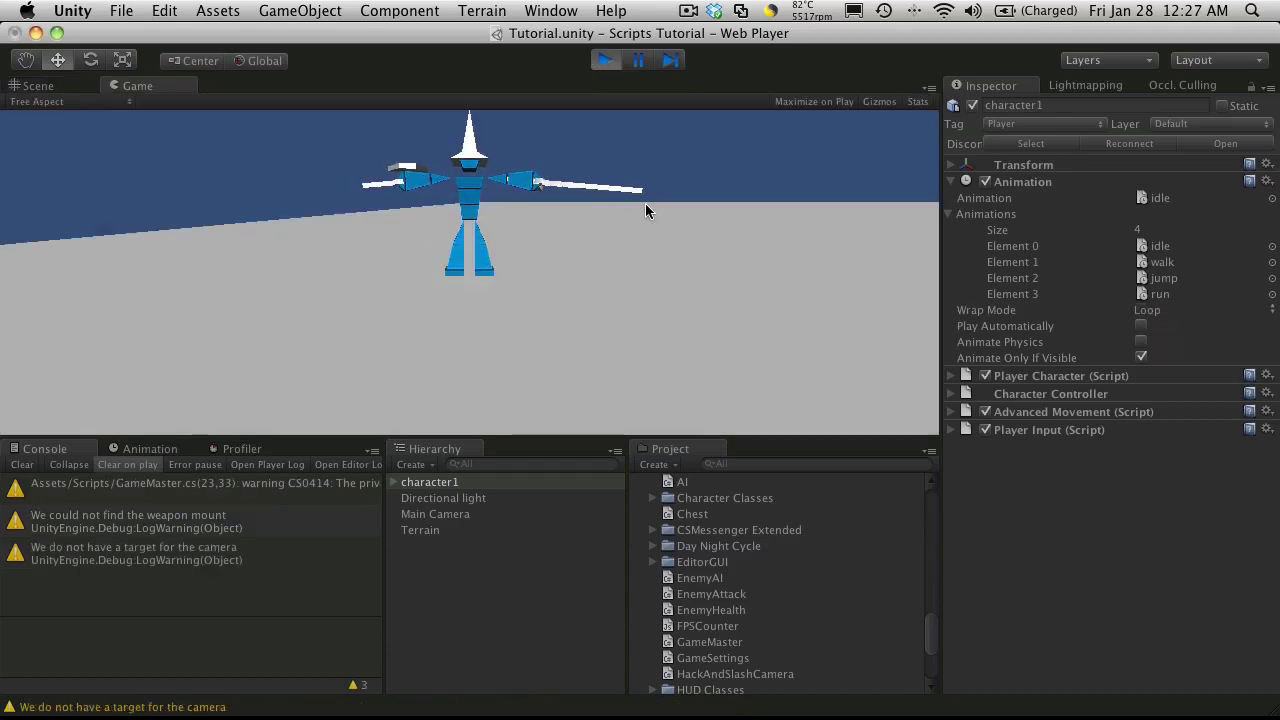
key("w")
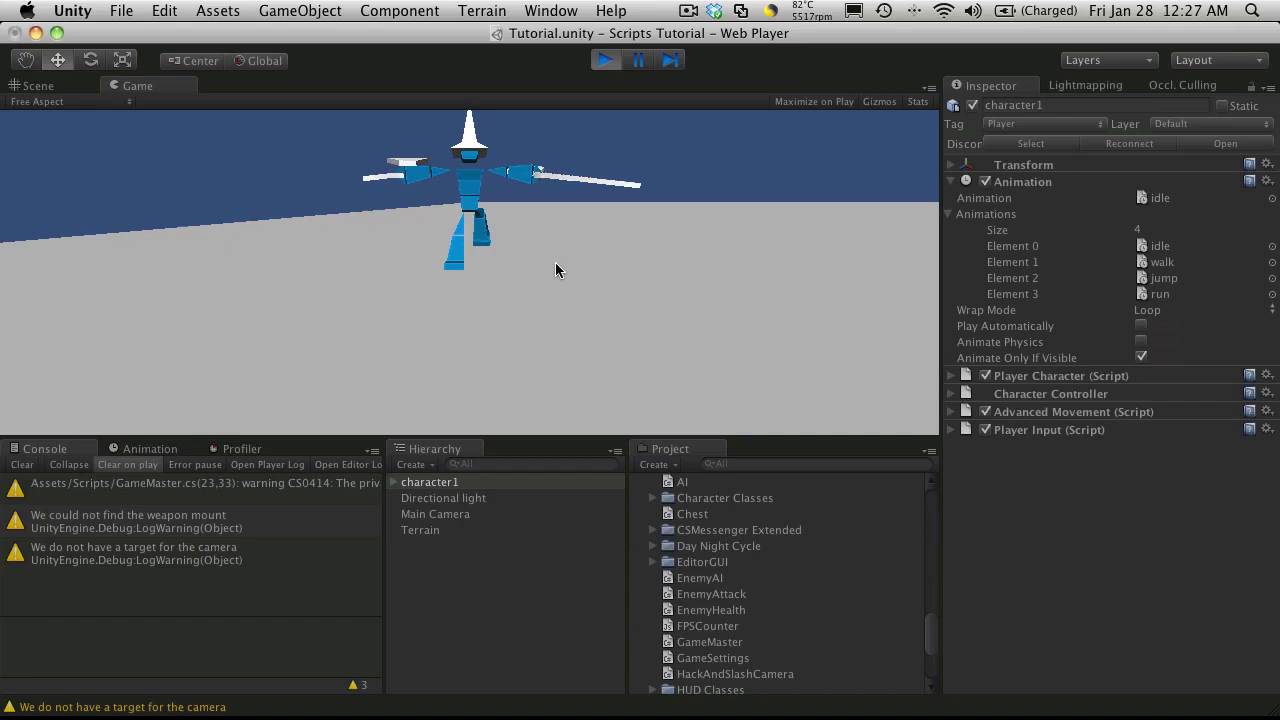
key("d")
key("d")
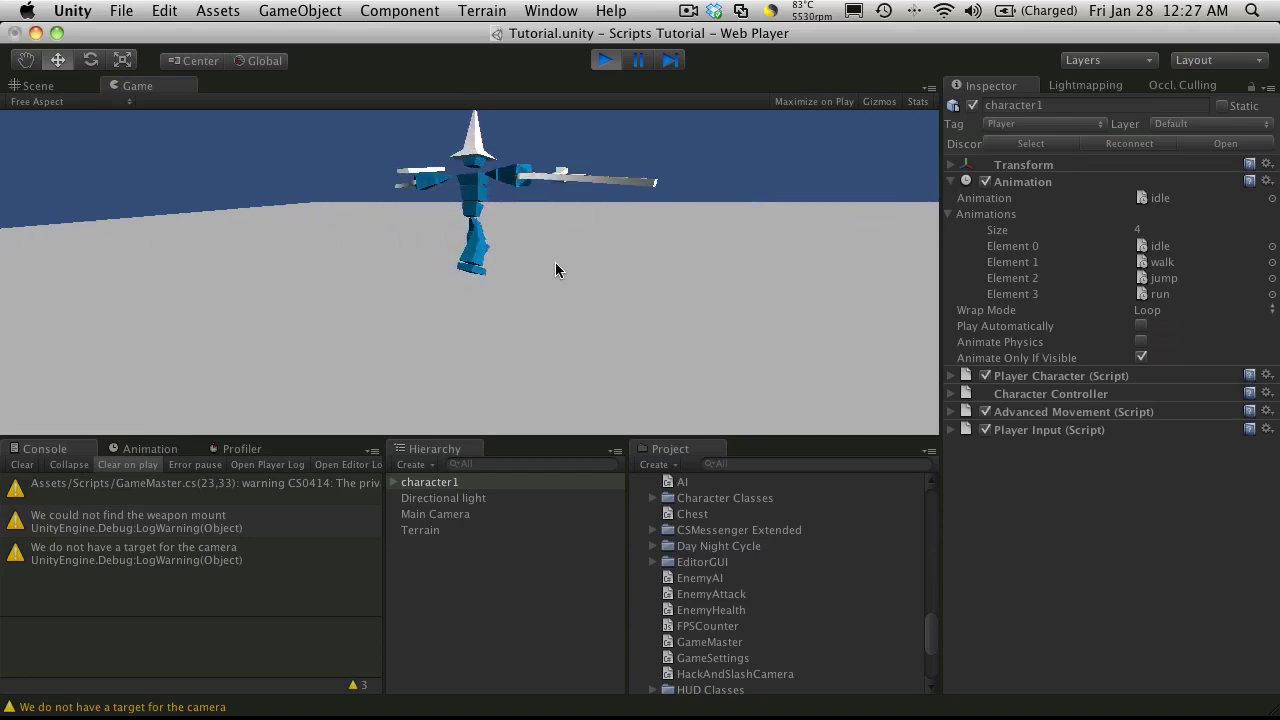
key("d")
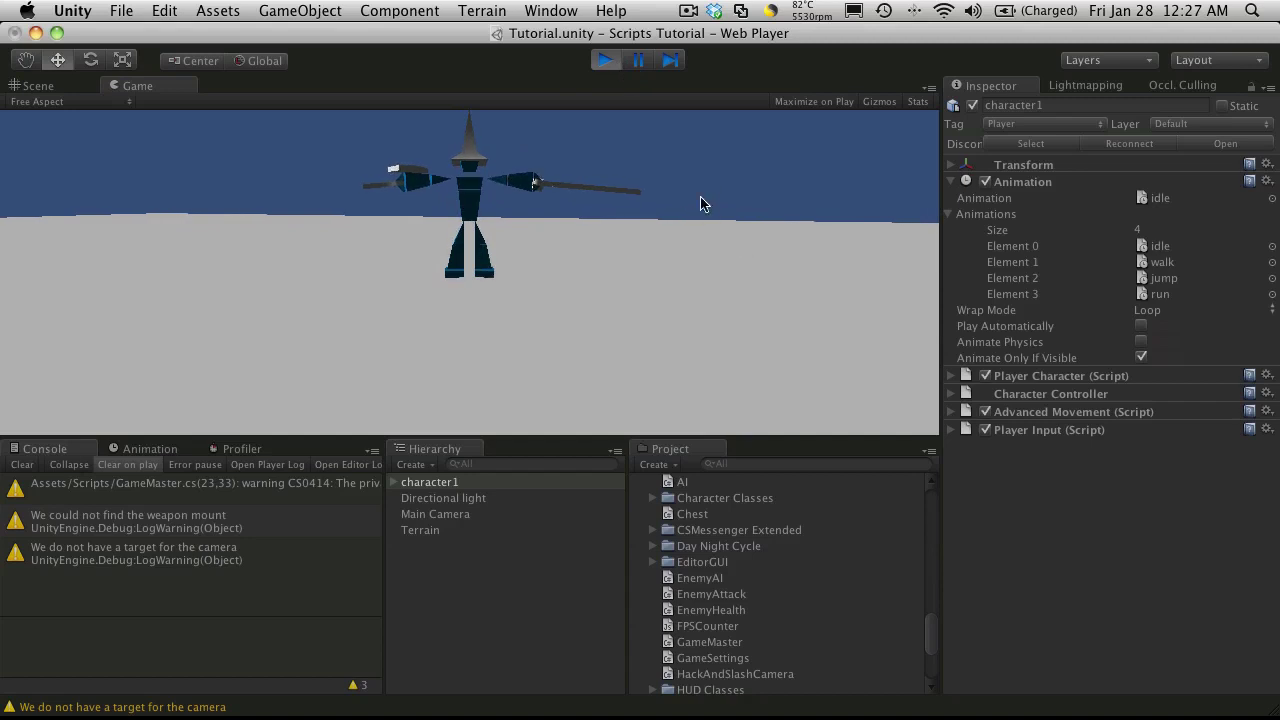
Try a camera Height of 4 on Main Camera, then stop the game.
left_click(412, 514)
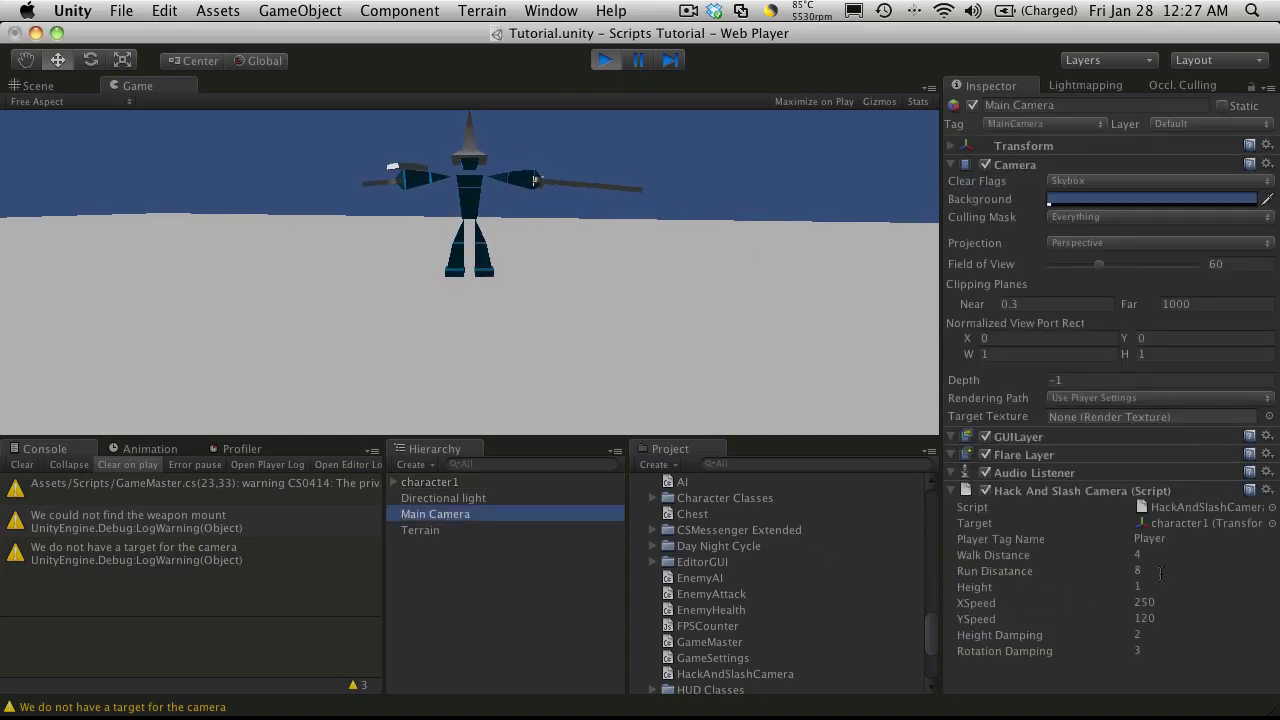
left_click(1146, 586)
type("2")
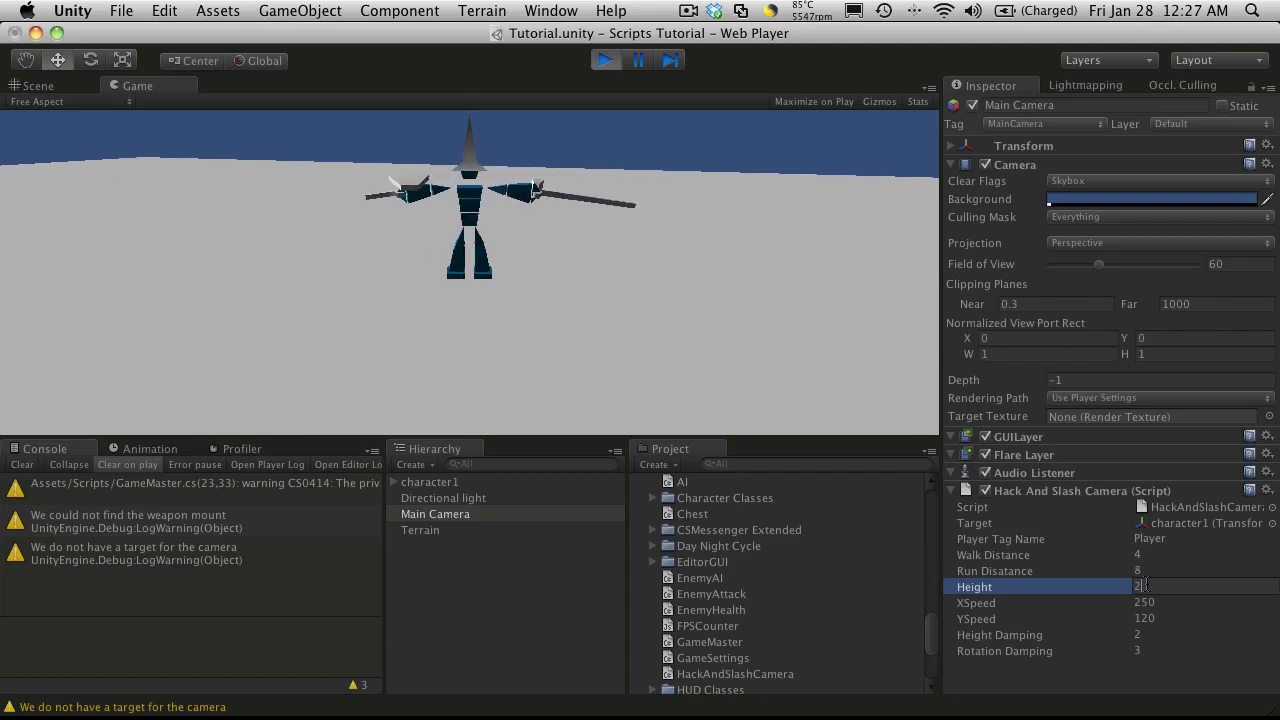
key("BackSpace")
type("4")
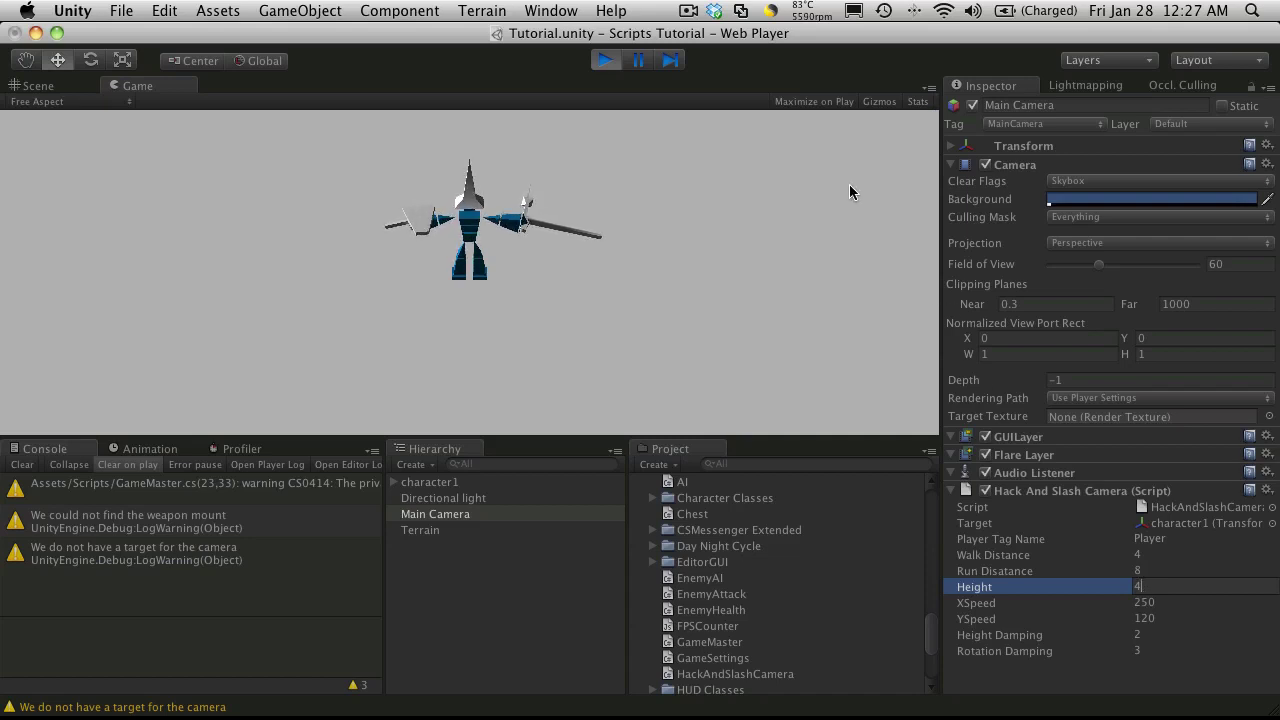
left_click(608, 61)
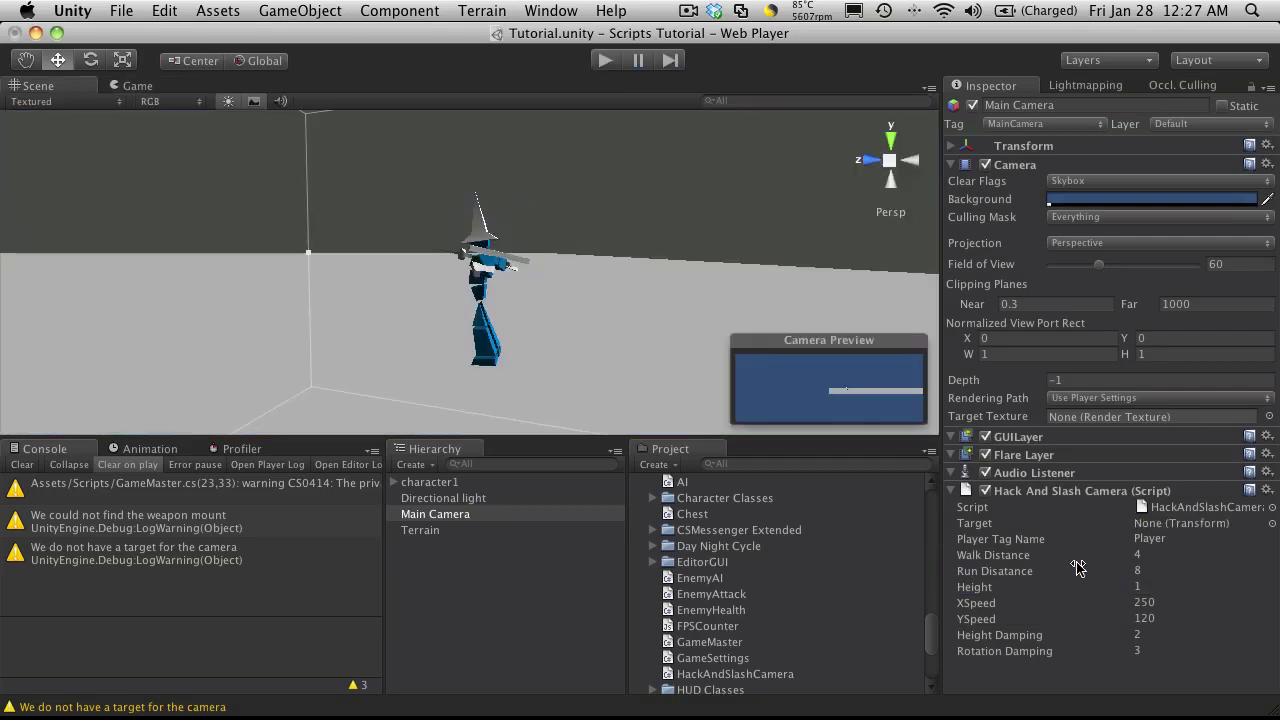
Set character1's hat as Main Camera's Target and run a play-test.
left_click(396, 485)
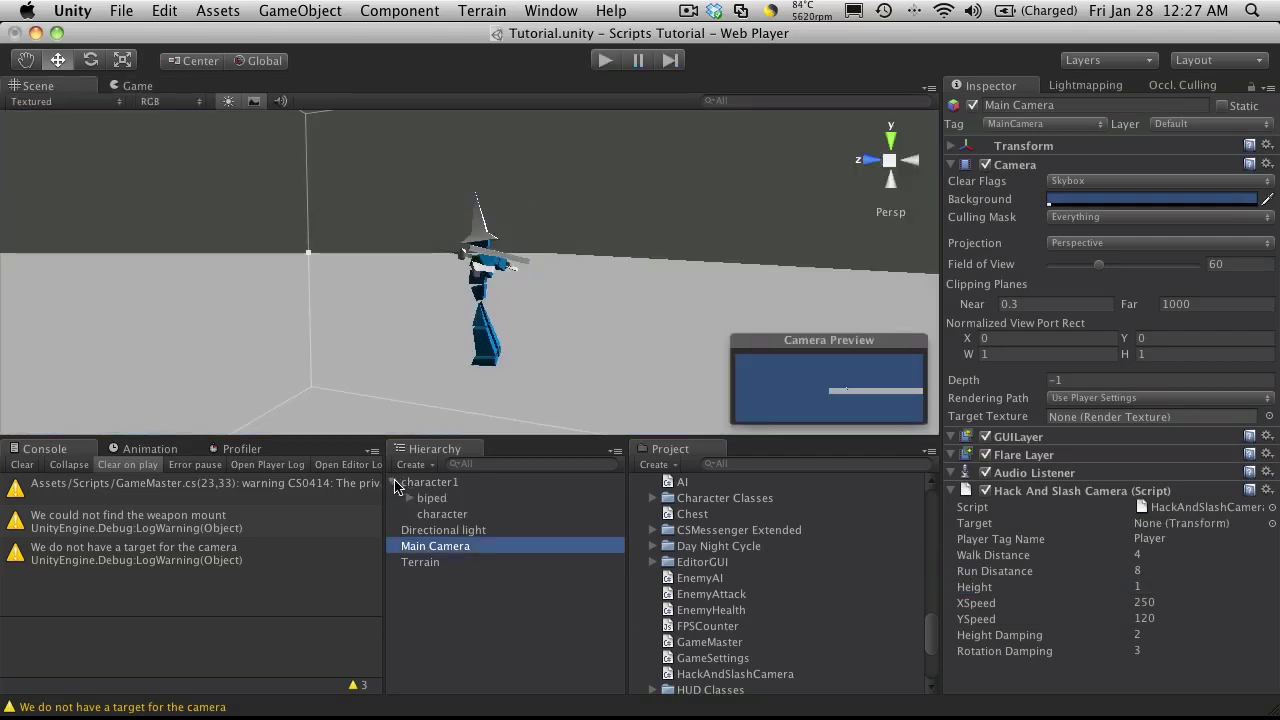
left_click(481, 231)
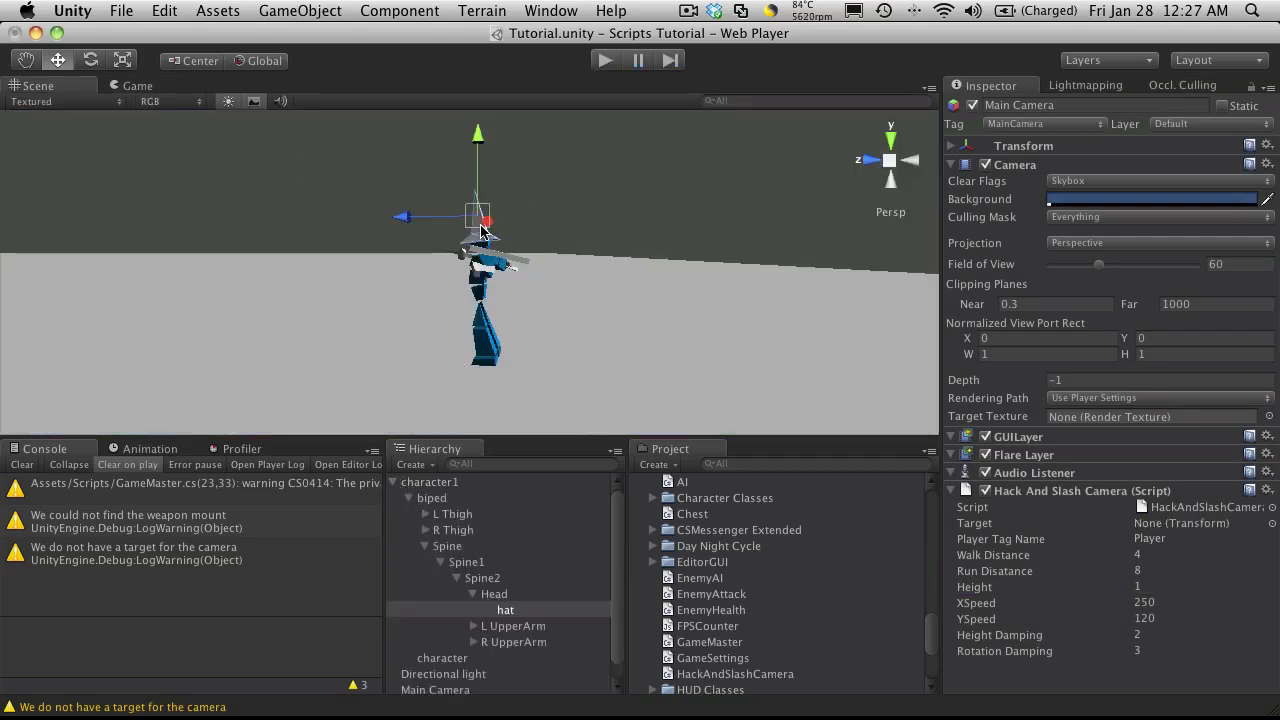
left_click(460, 692)
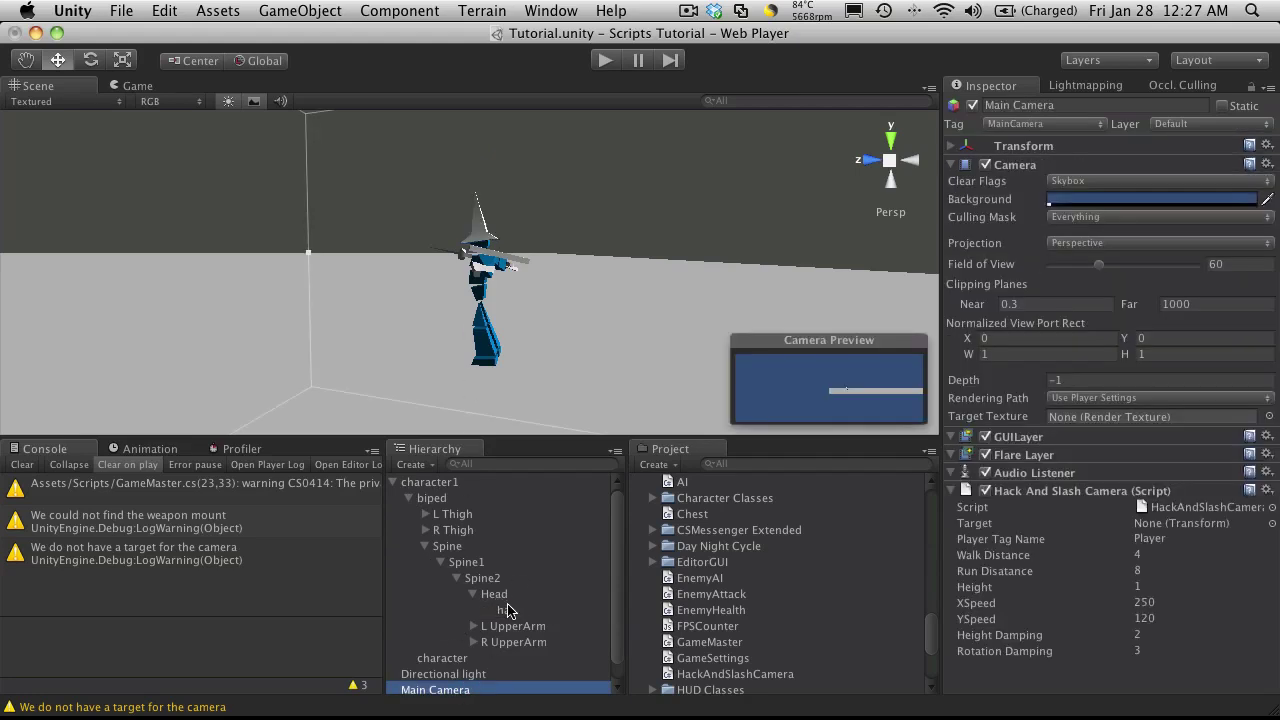
left_click(510, 612)
left_click_drag(510, 614, 1160, 532)
left_click(605, 60)
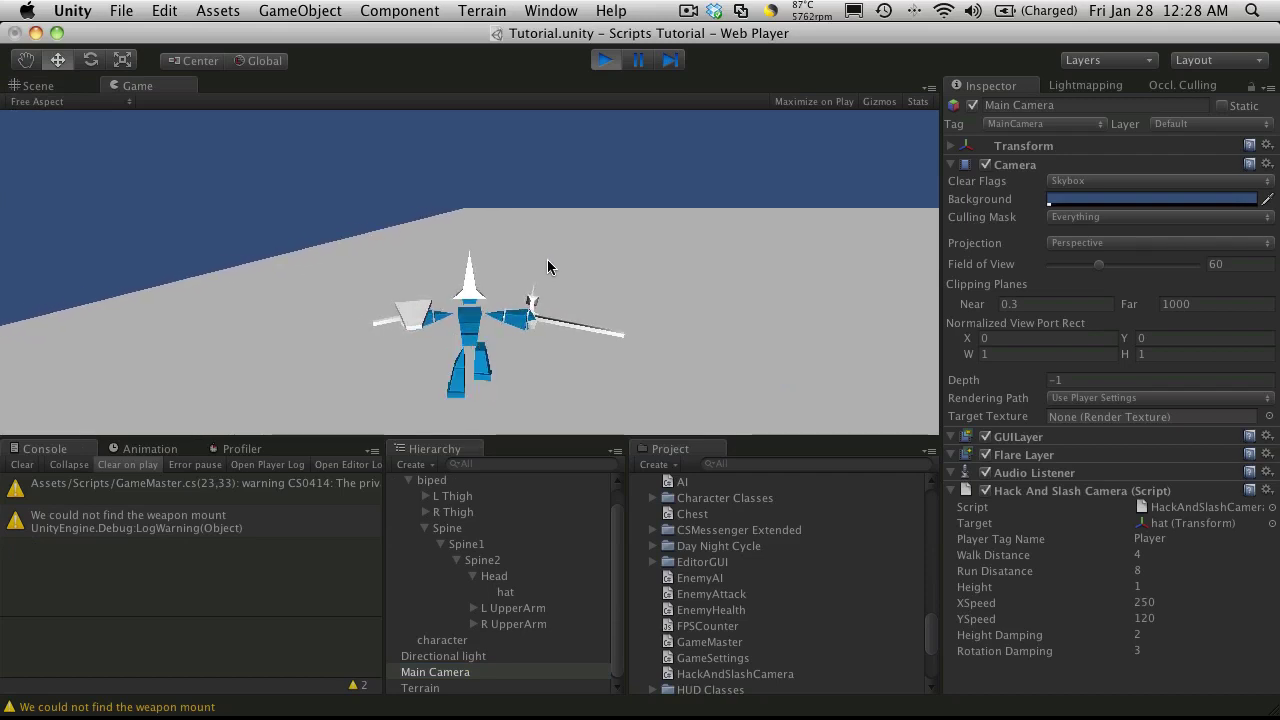
key("super+p")
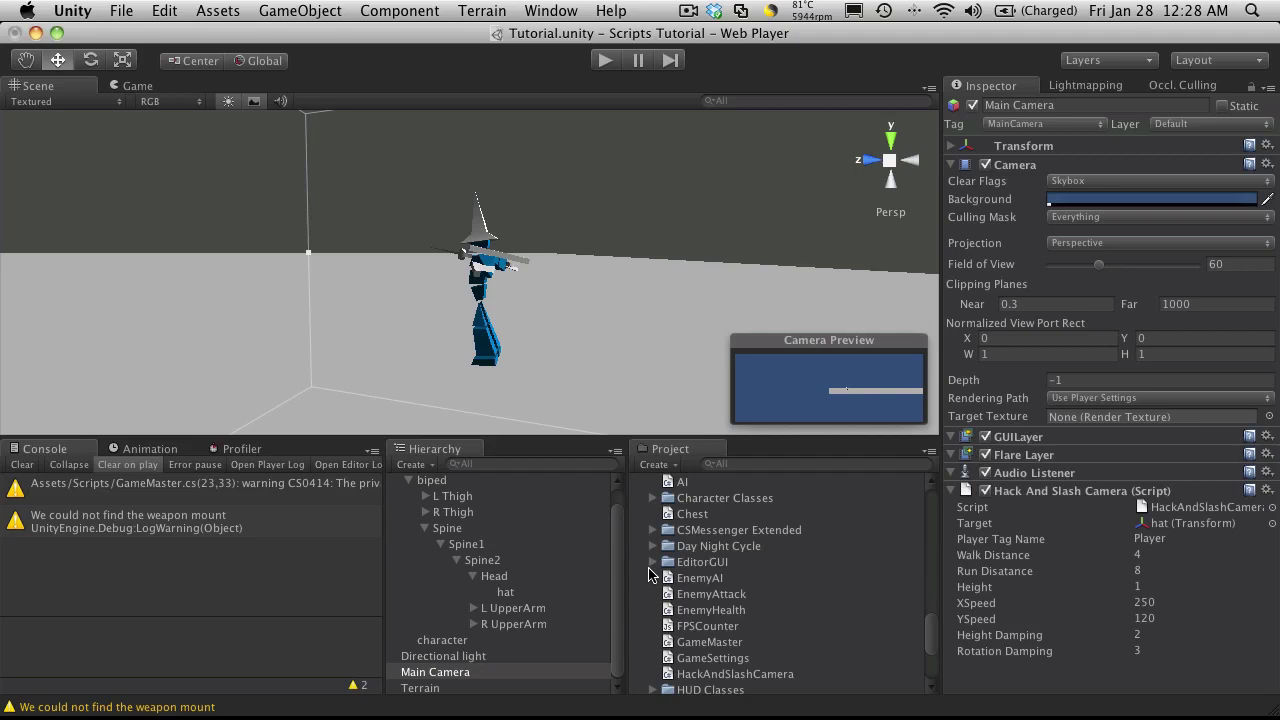
Drag the Head bone into Main Camera's Target field and run a play-test.
left_click(507, 578)
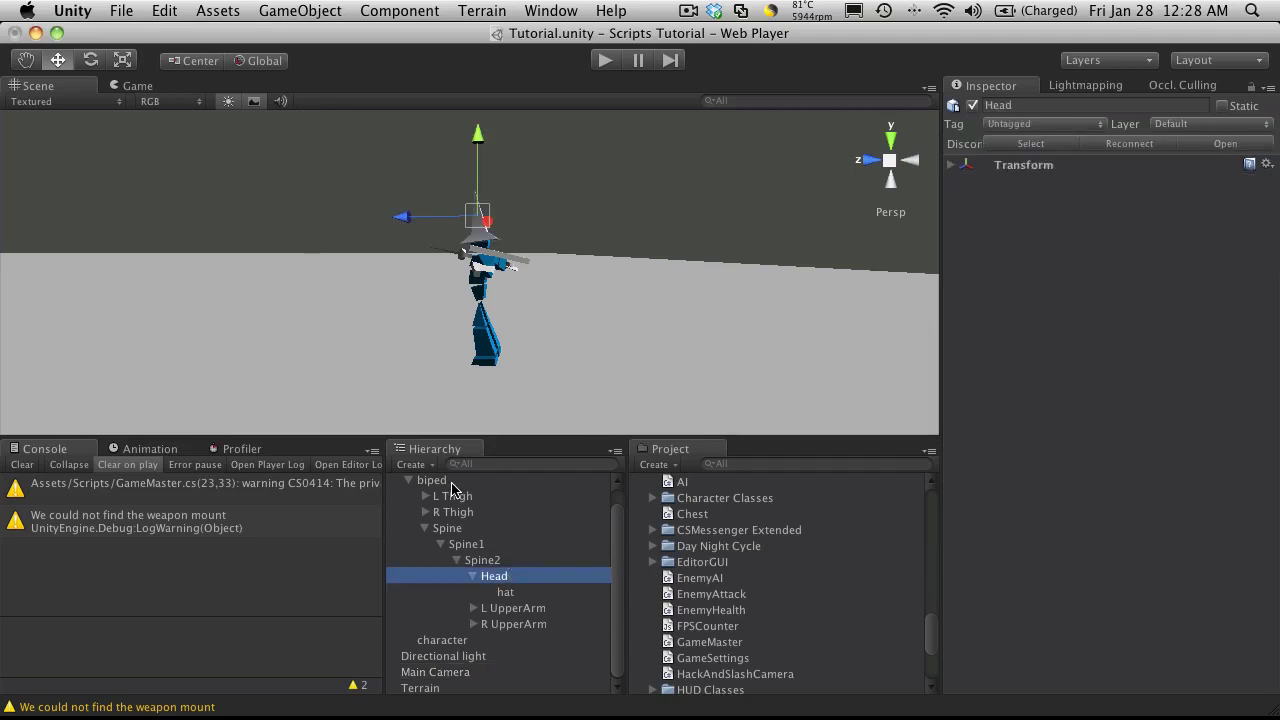
left_click(455, 674)
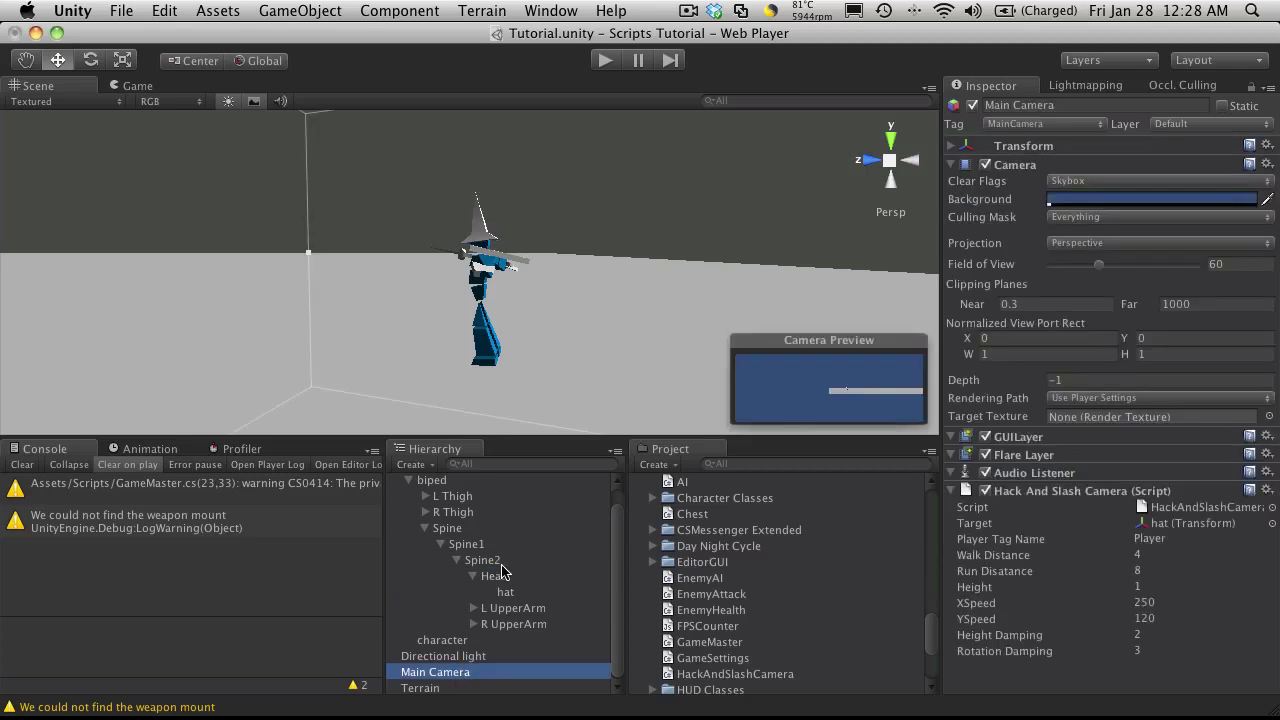
left_click_drag(495, 578, 1162, 523)
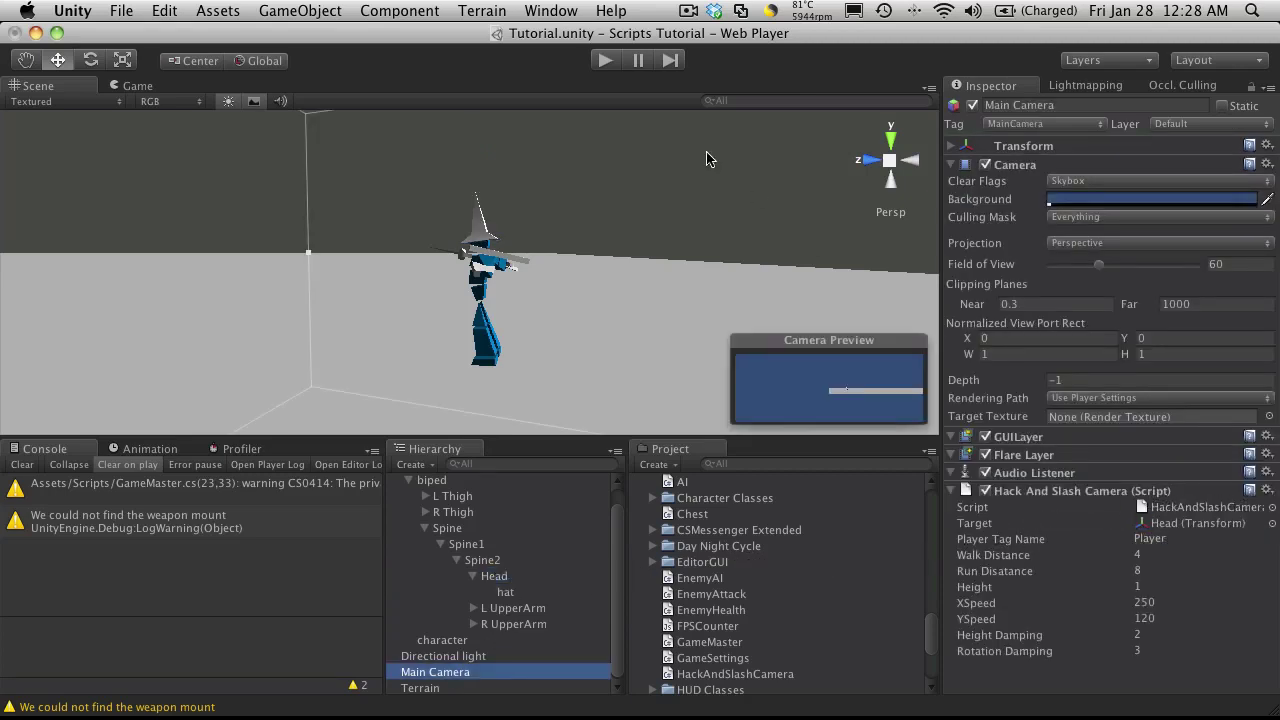
left_click(606, 61)
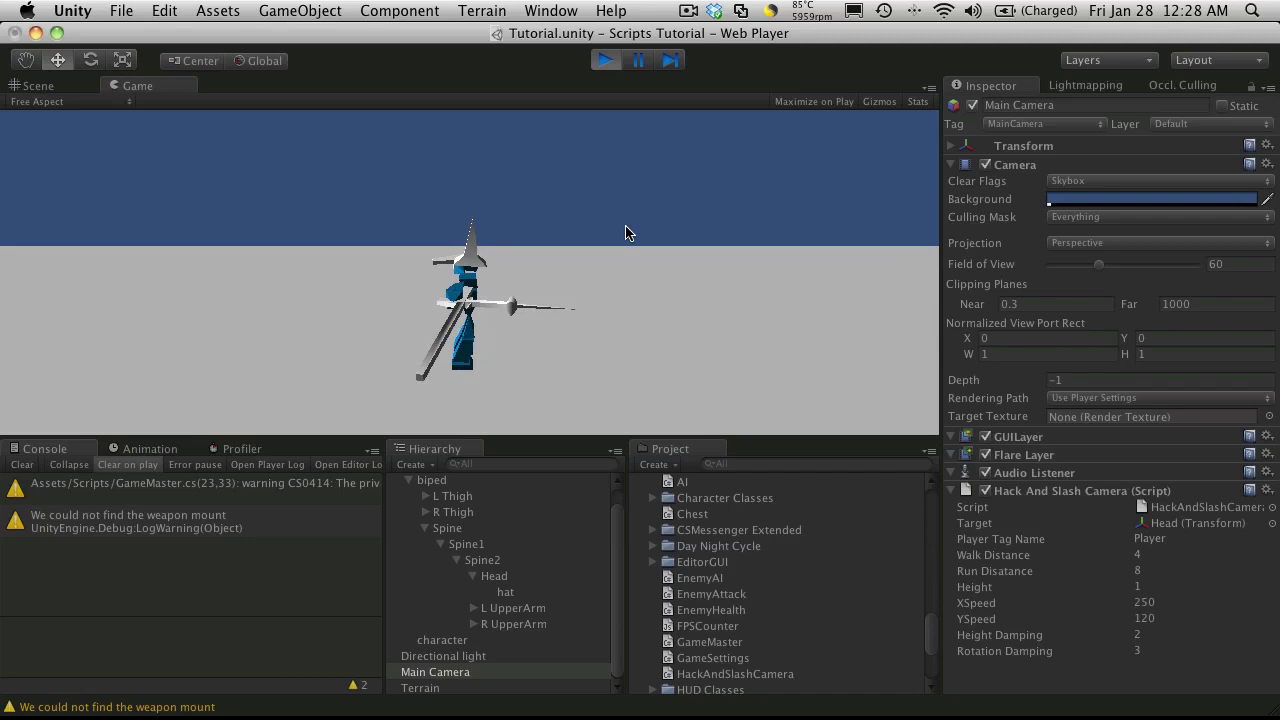
left_click(606, 61)
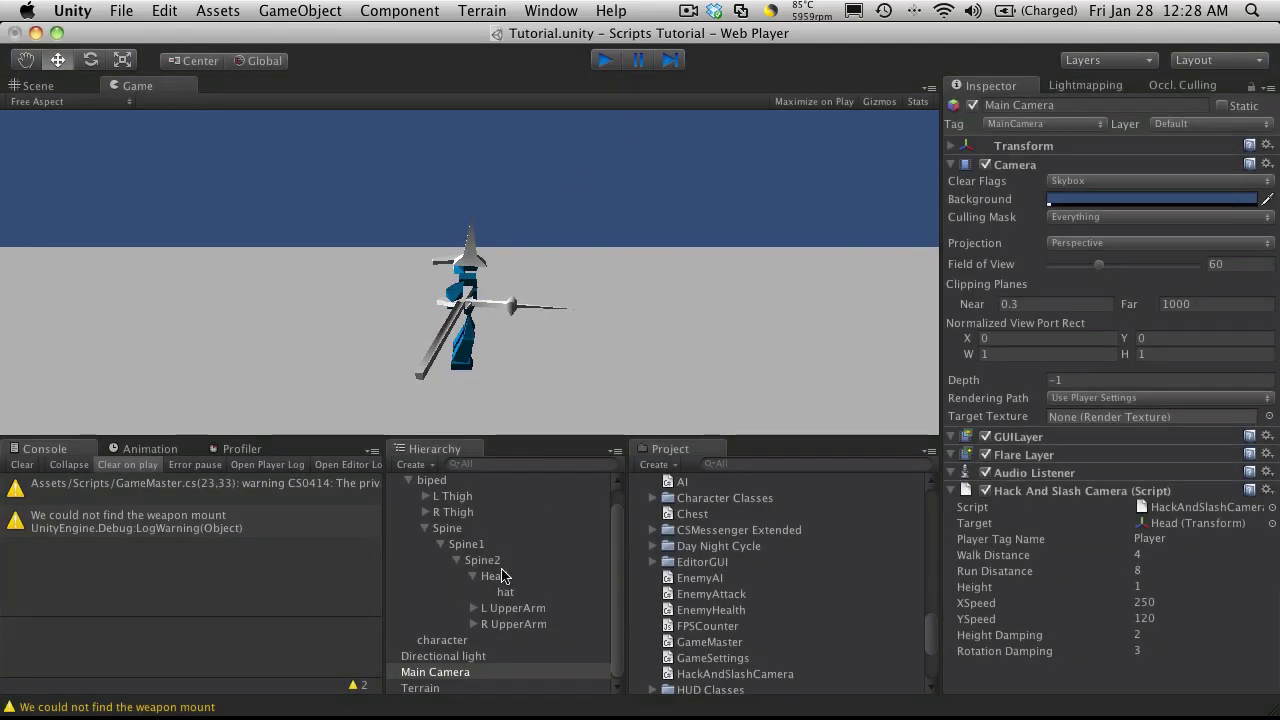
left_click(497, 577)
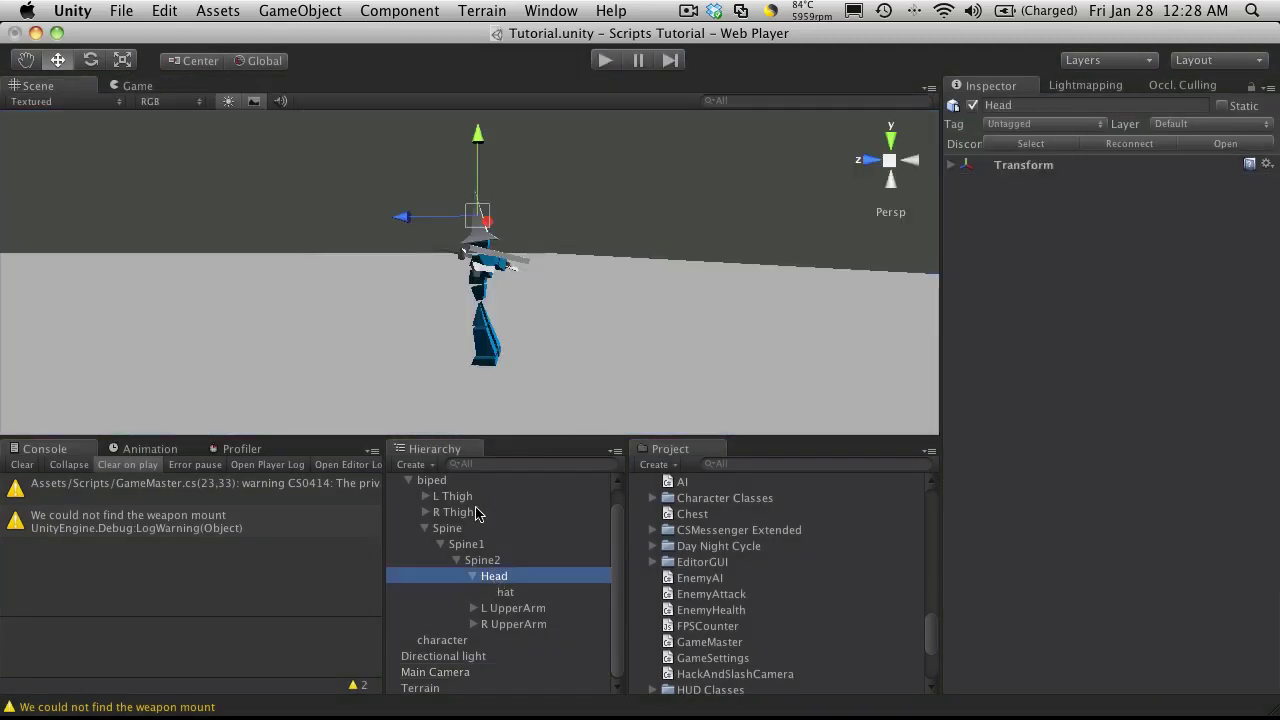
Create an empty object named Camera Target and parent it under character1.
left_click(298, 10)
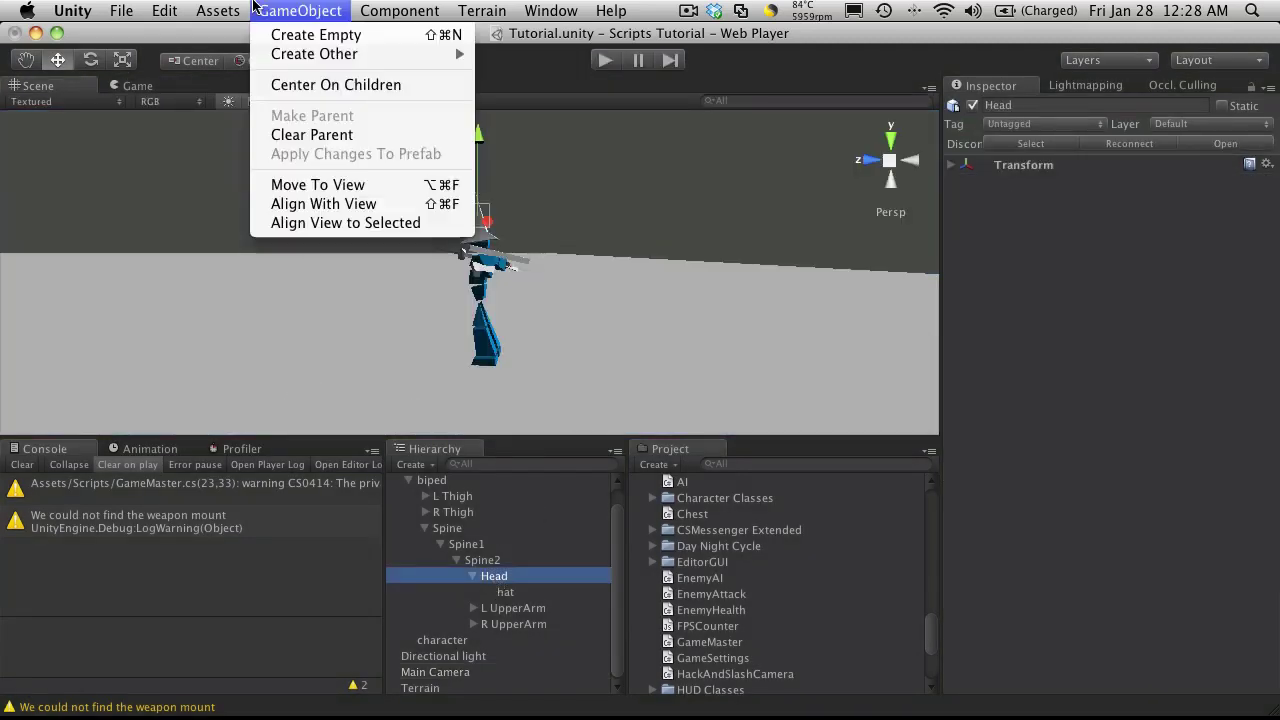
left_click(296, 35)
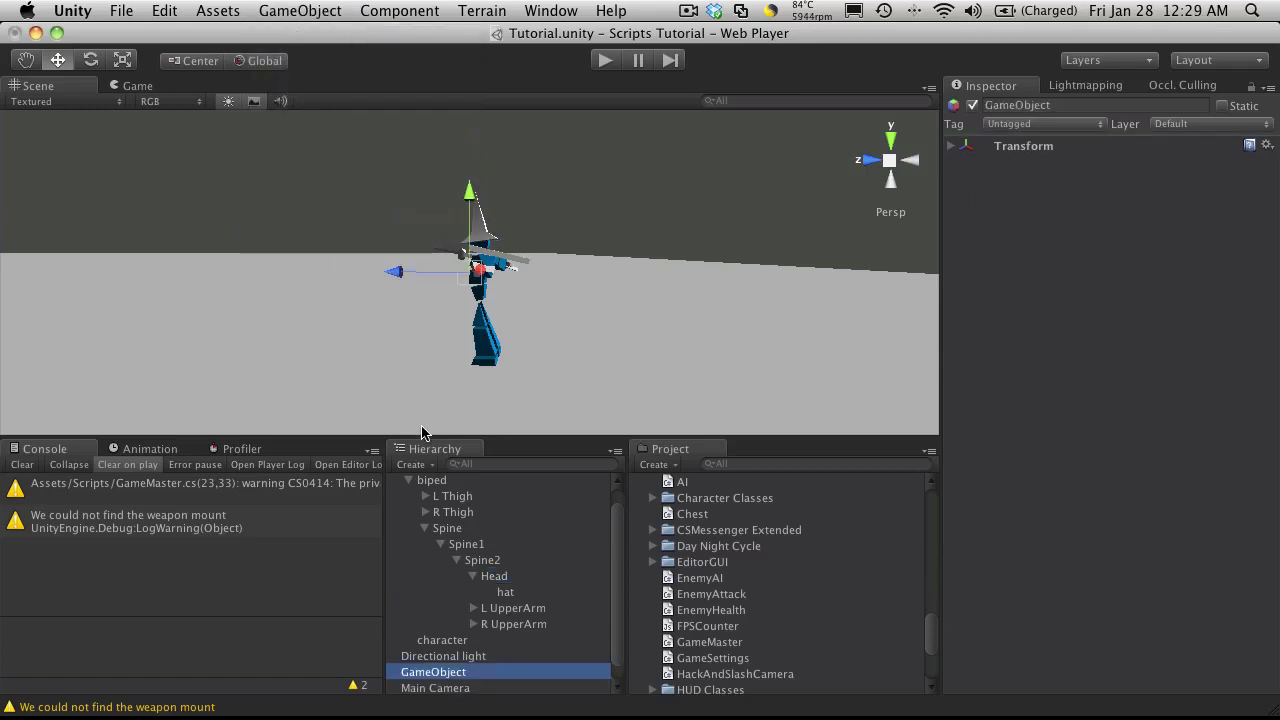
key("Return")
type("Cam")
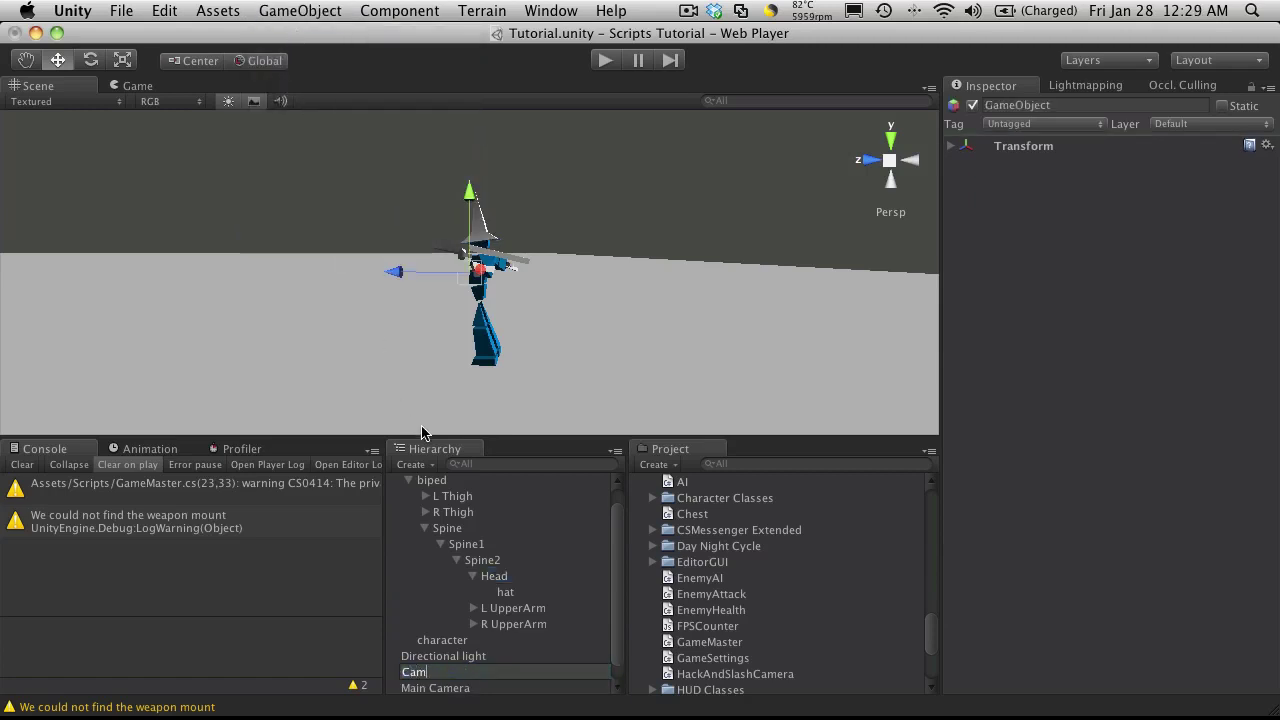
type("era Target")
key("Return")
key("e")
scroll(514, 557, "up", 2)
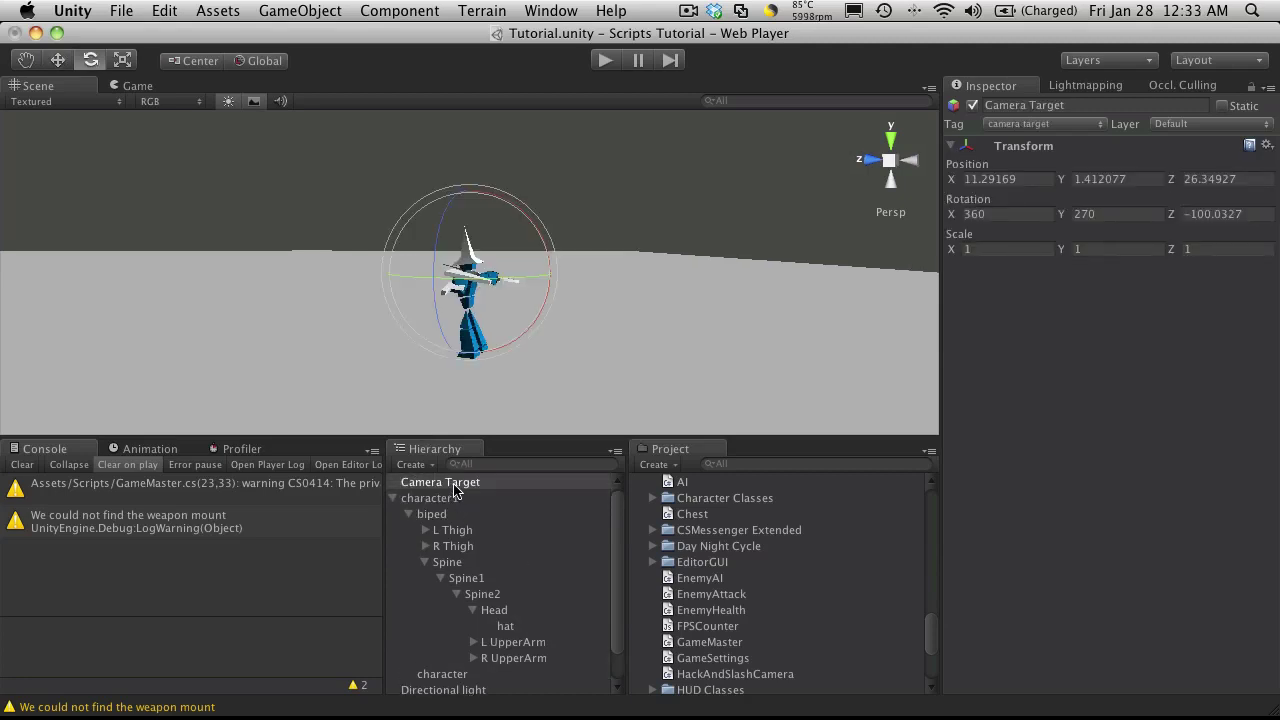
left_click_drag(455, 487, 455, 503)
left_click(409, 498)
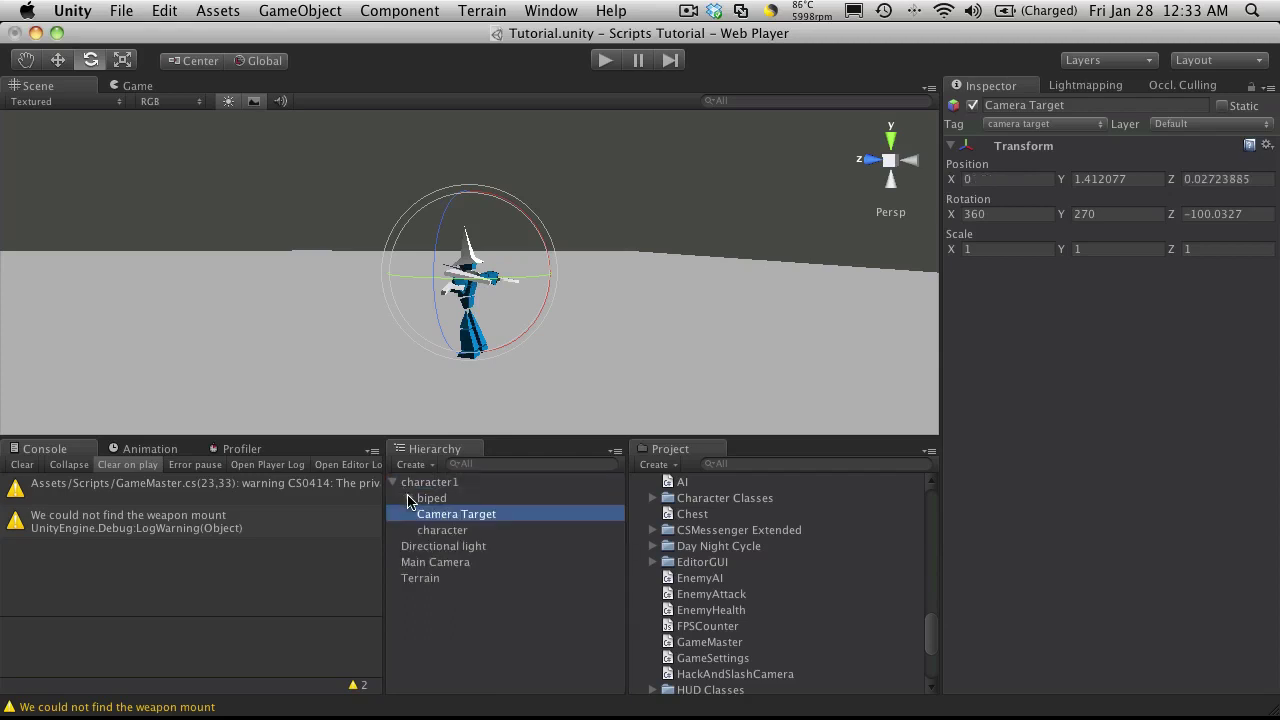
Reset Camera Target's transform and raise it to Y 1.925294 above the head.
left_click(58, 60)
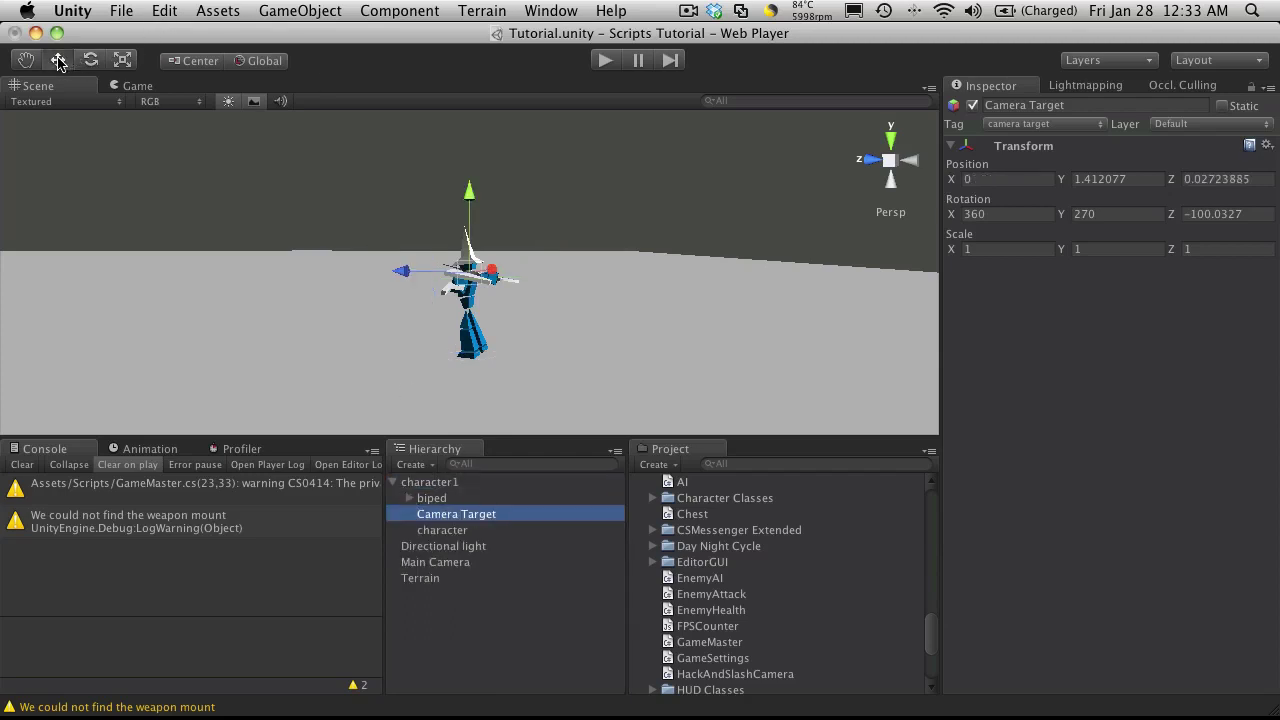
left_click(1267, 145)
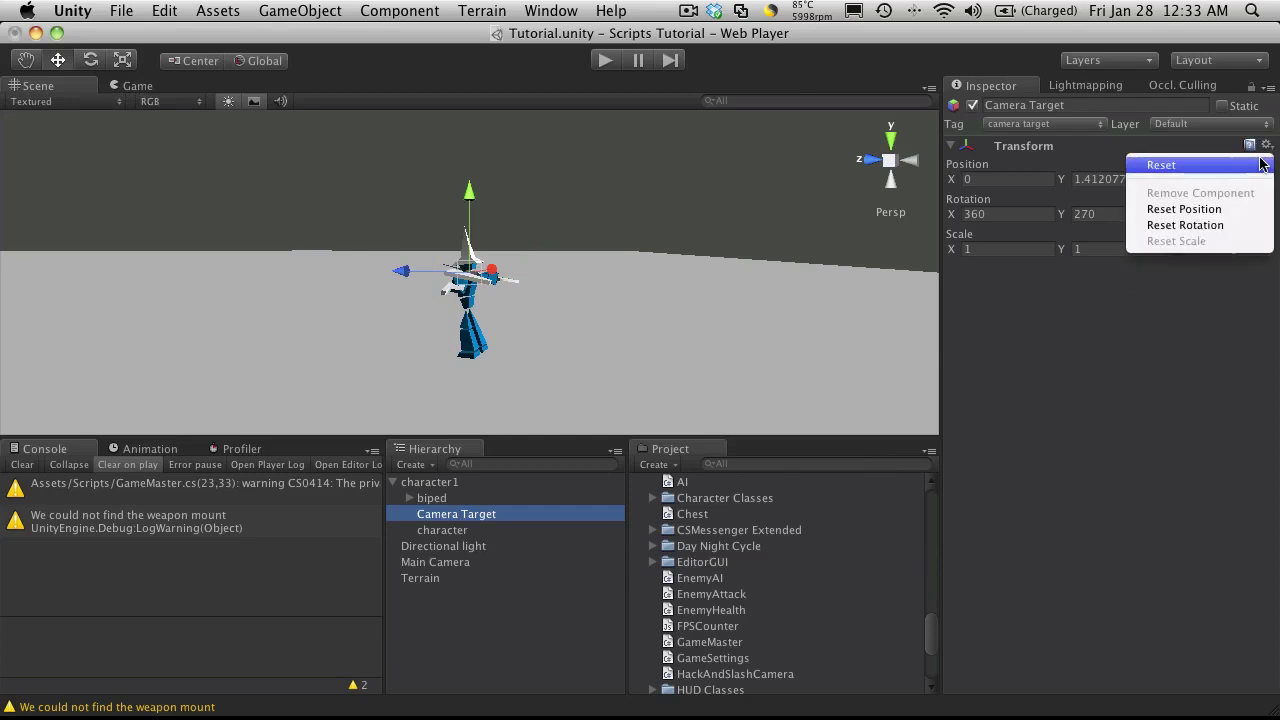
left_click(1170, 441)
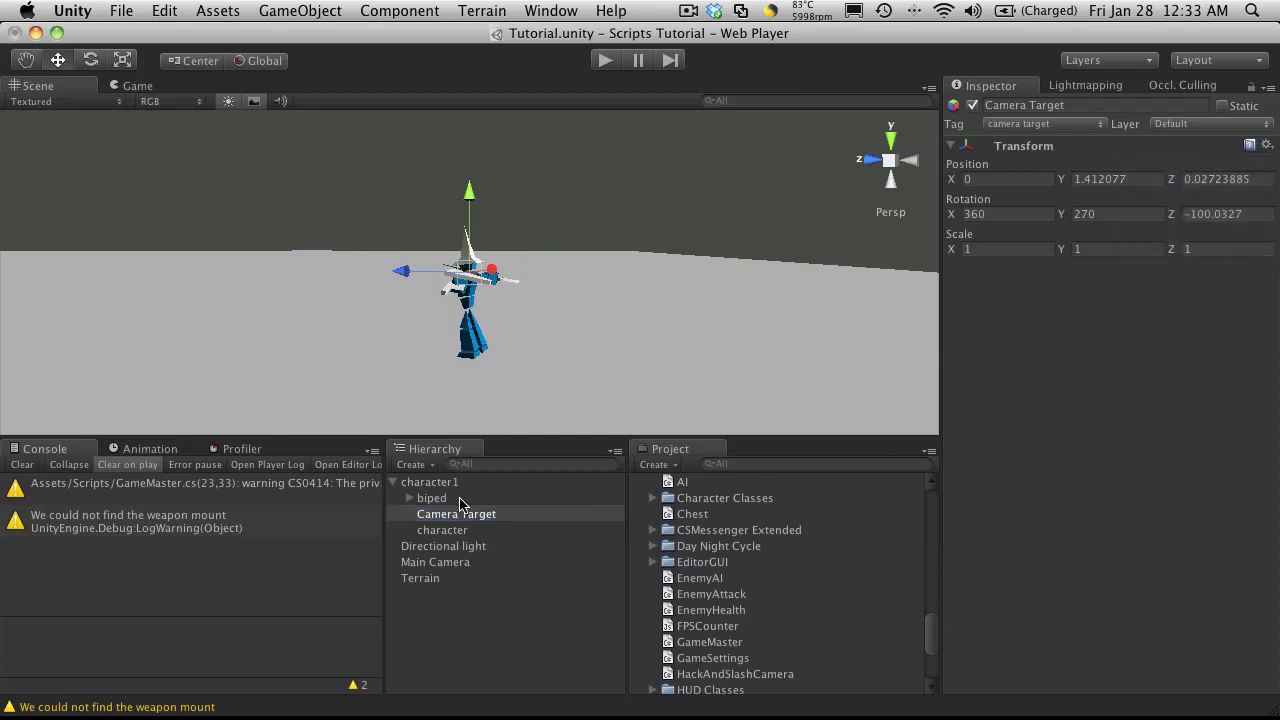
left_click(1267, 145)
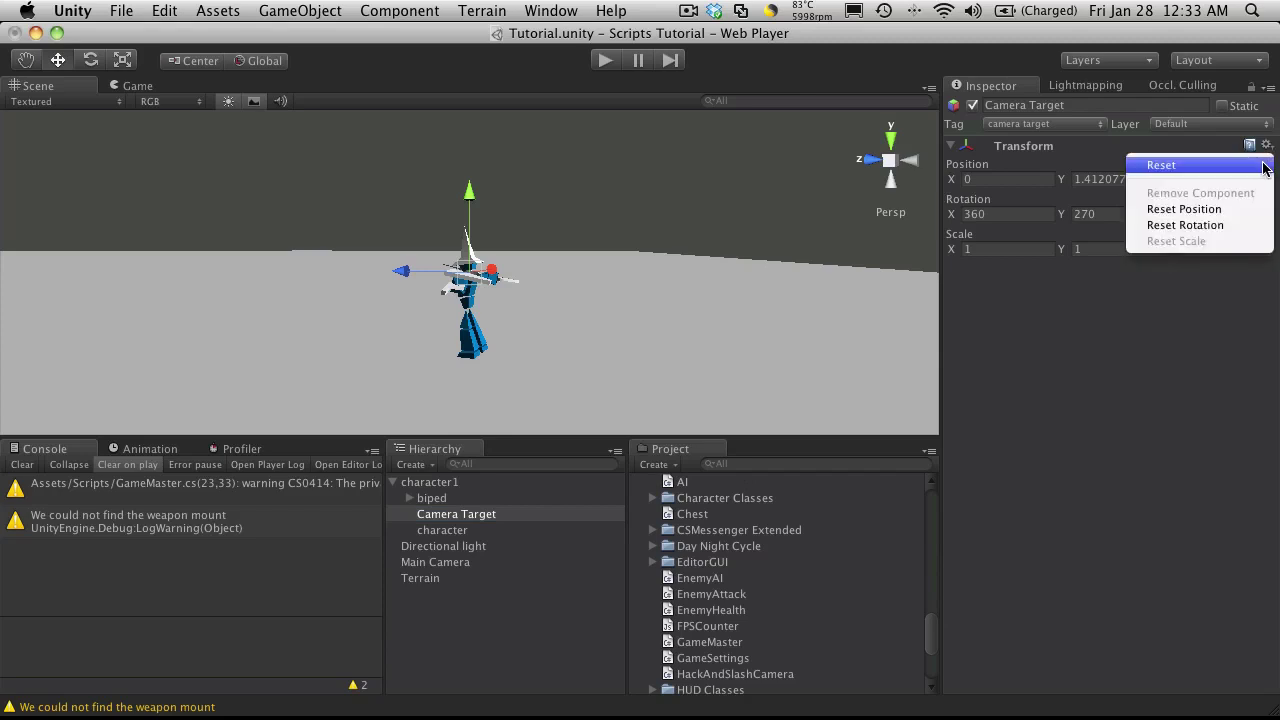
left_click(1263, 166)
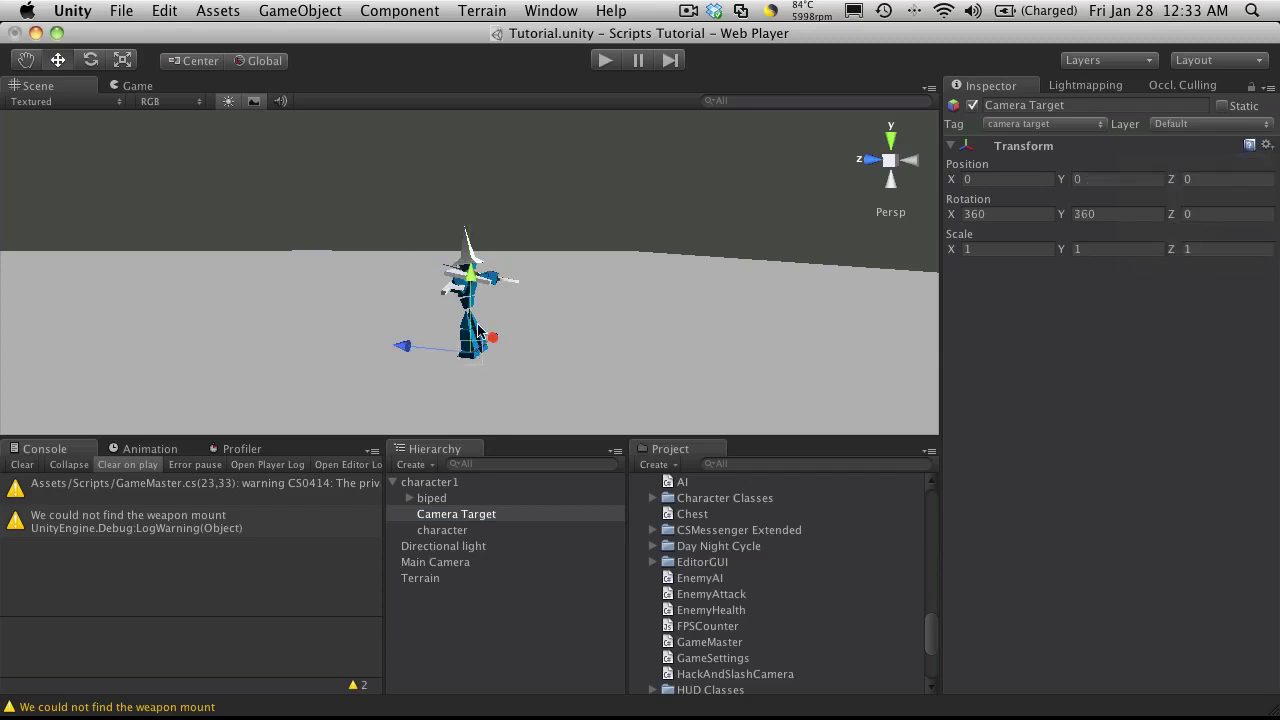
left_click_drag(480, 278, 490, 178)
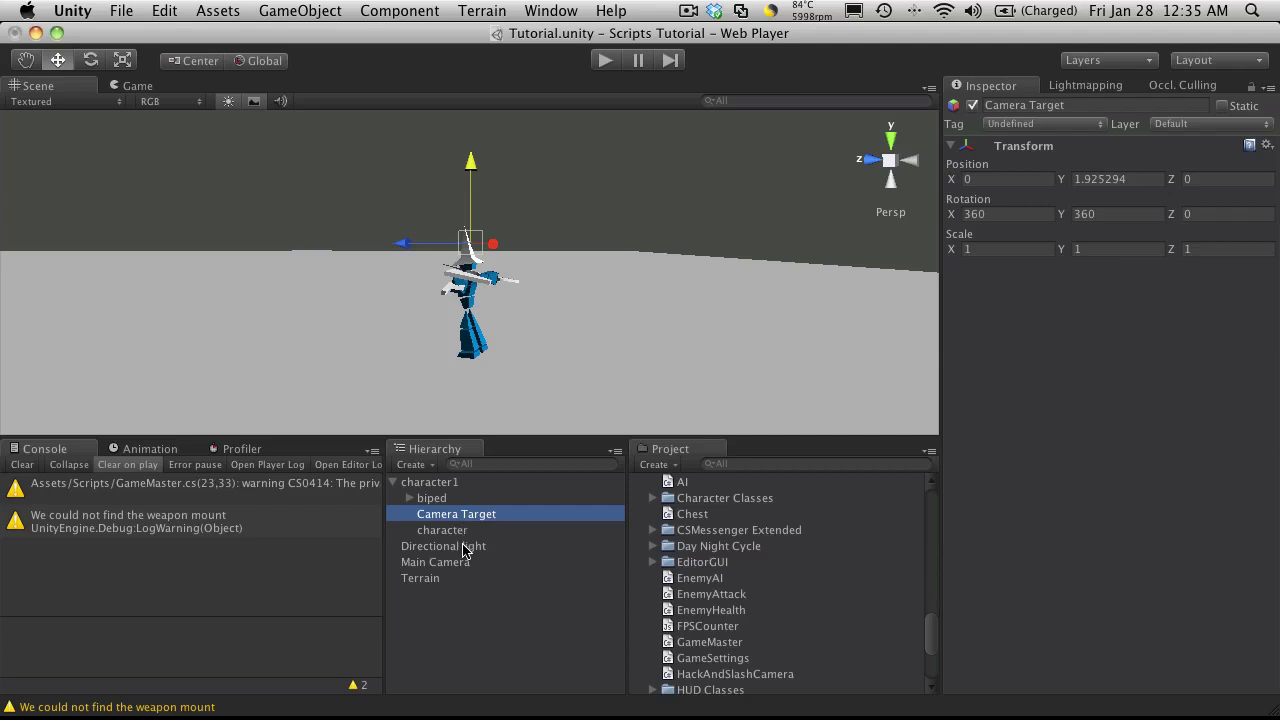
Add a new tag named Camera Target in the Tag Manager.
left_click(1030, 126)
left_click(1030, 190)
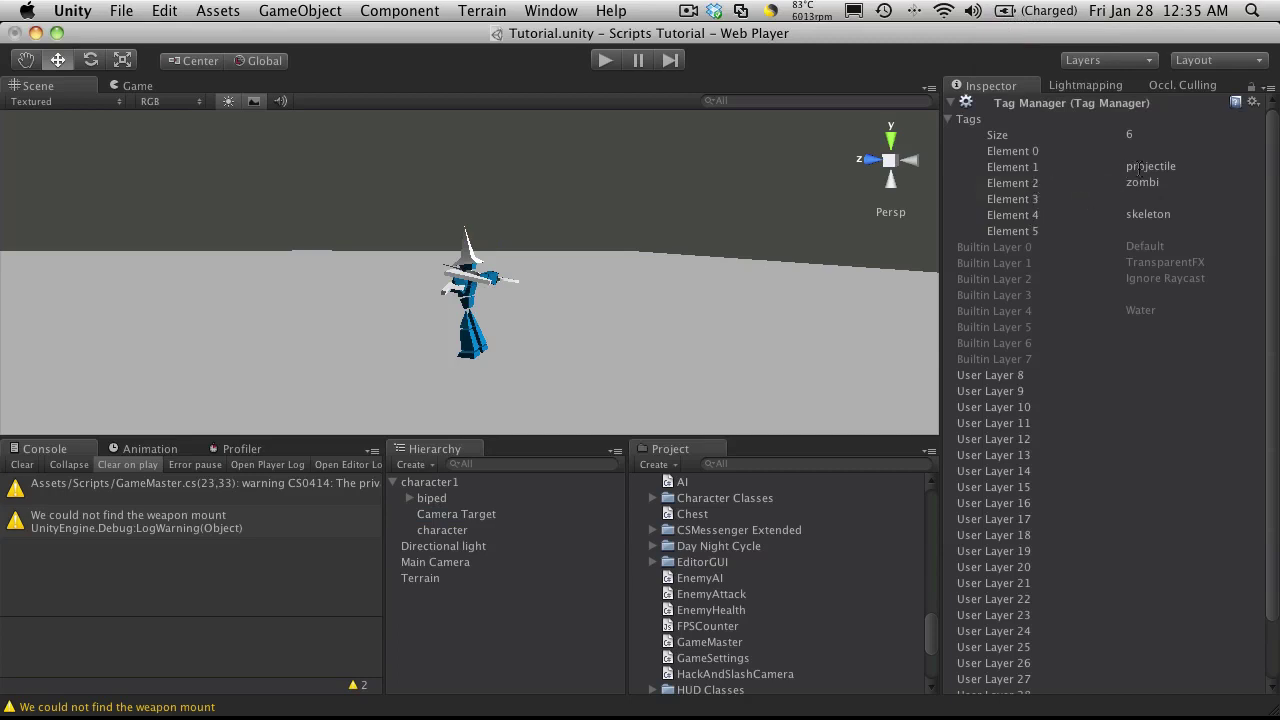
left_click(1144, 164)
left_click(1144, 151)
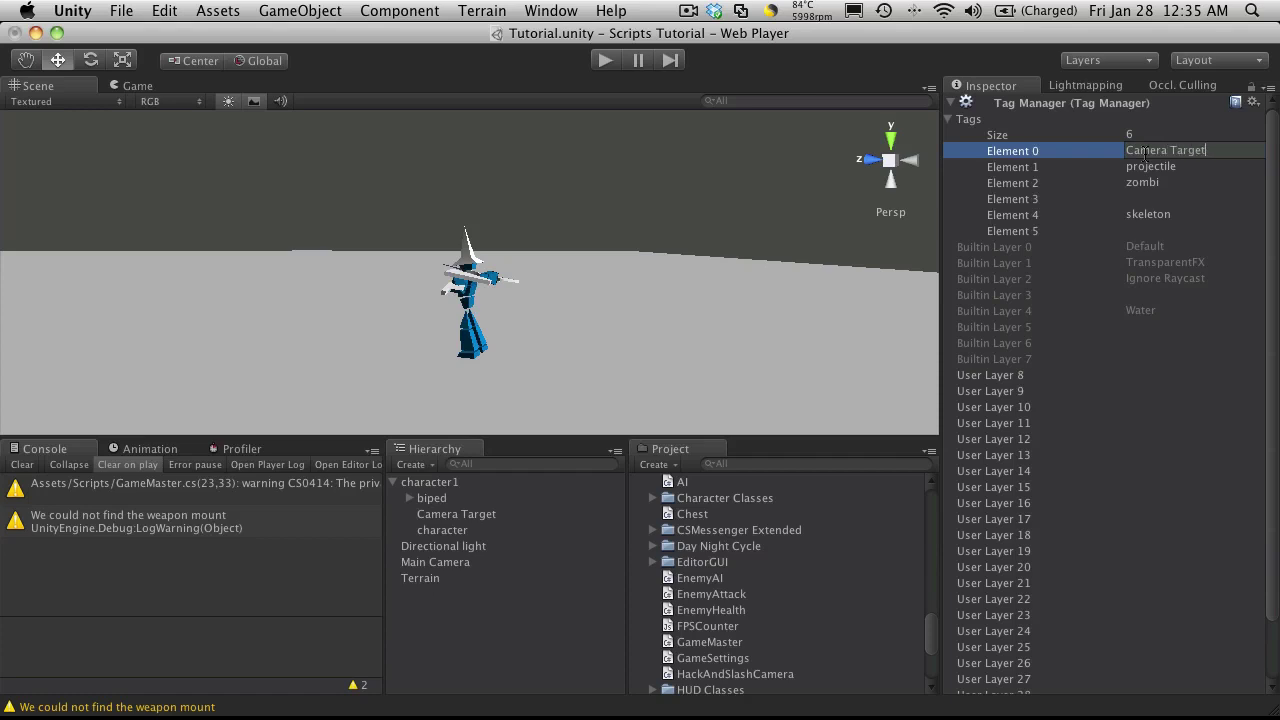
key("Return")
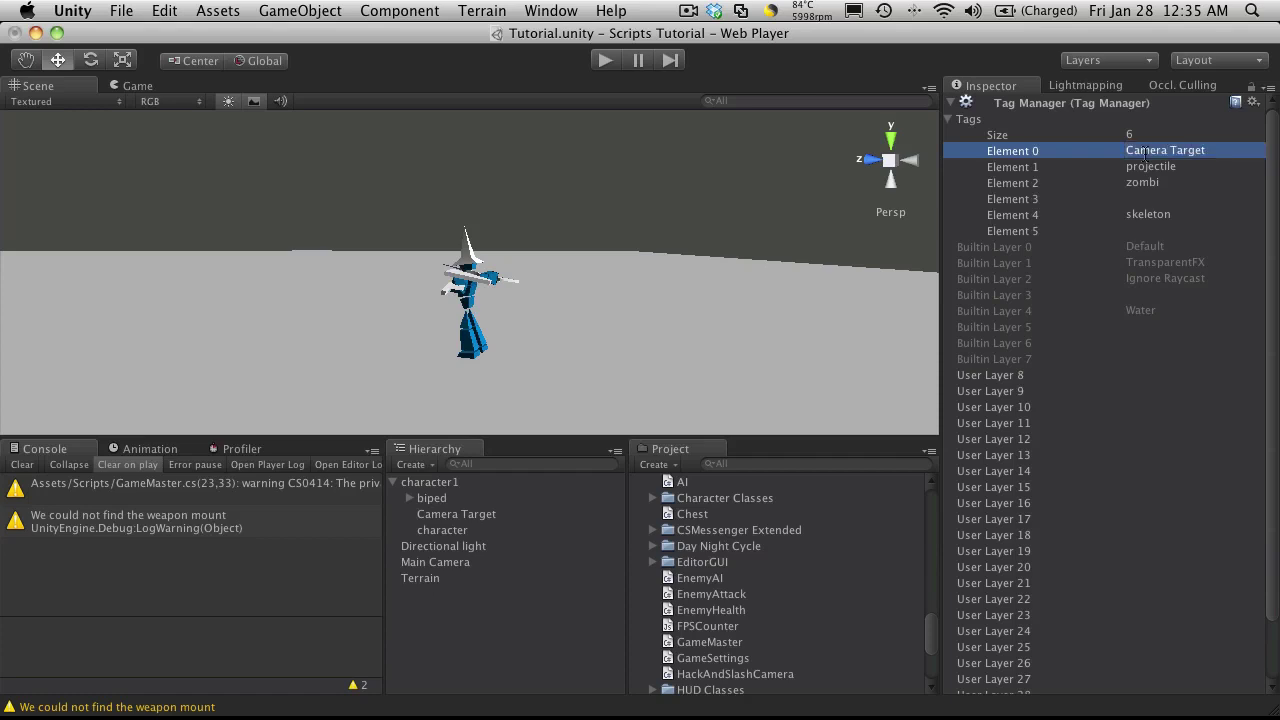
Assign the Camera Target tag to the Camera Target object, then select Main Camera.
left_click(476, 516)
left_click(1040, 124)
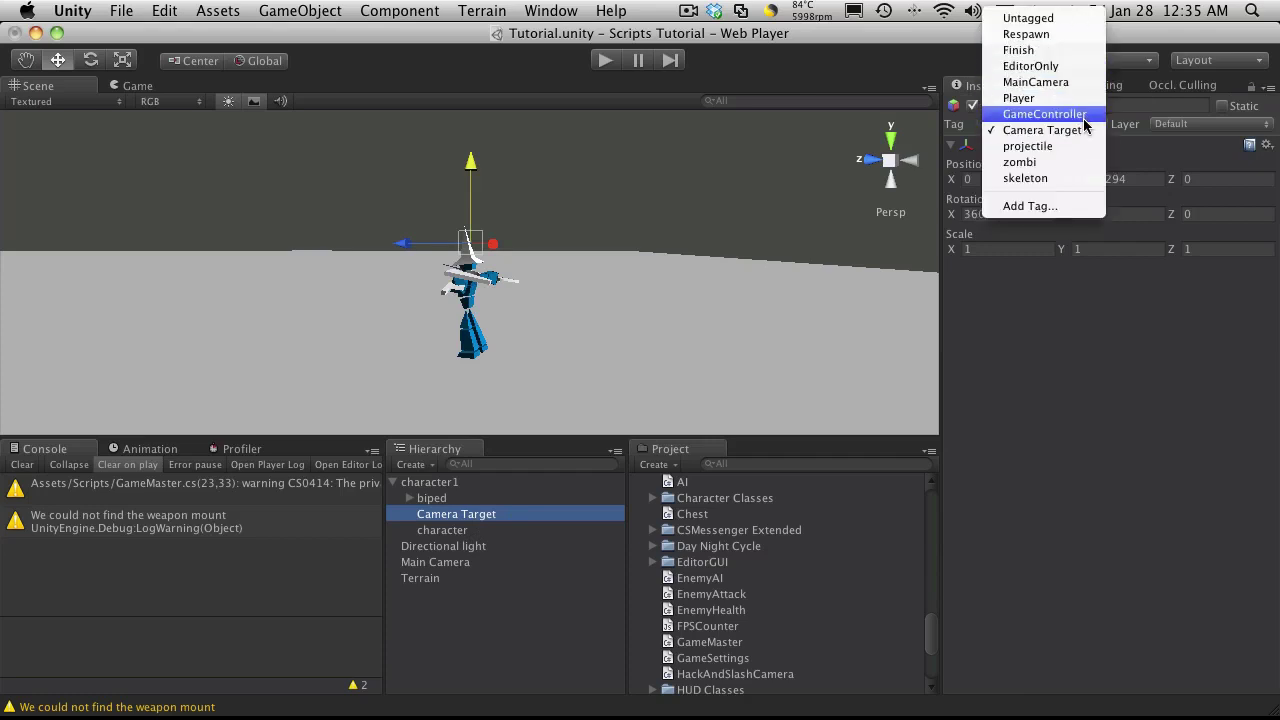
left_click(1050, 130)
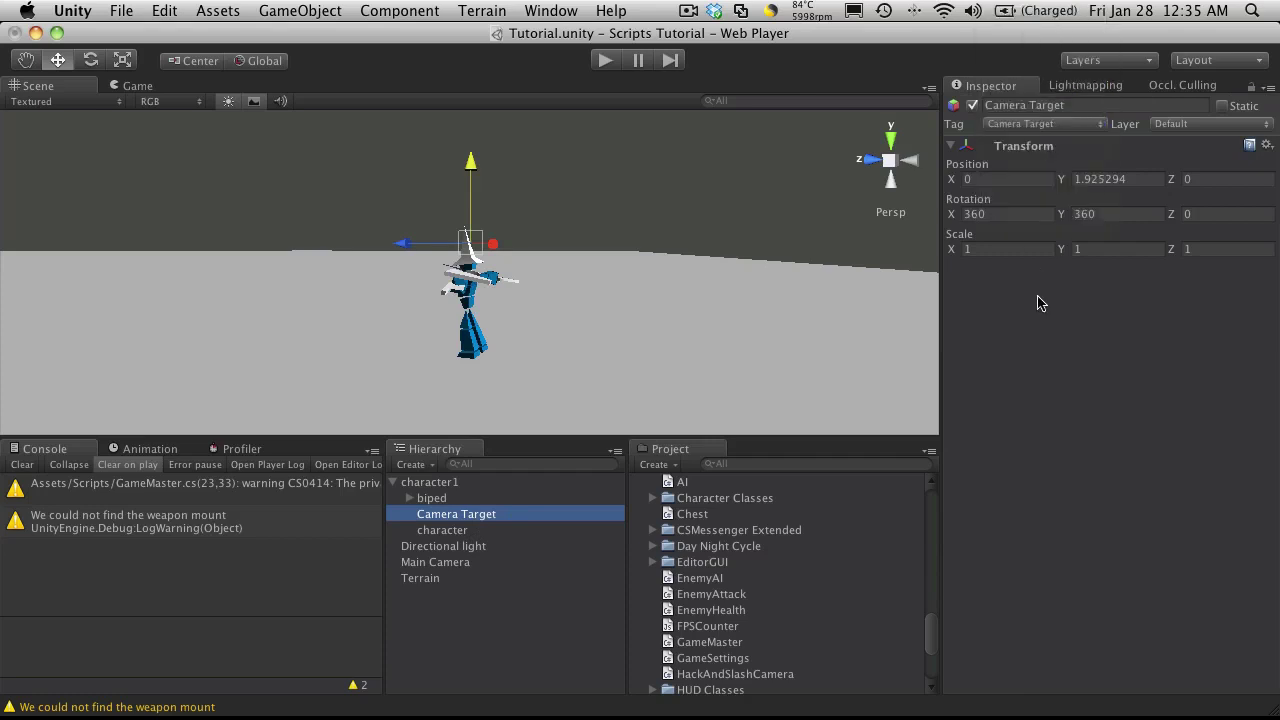
left_click(450, 565)
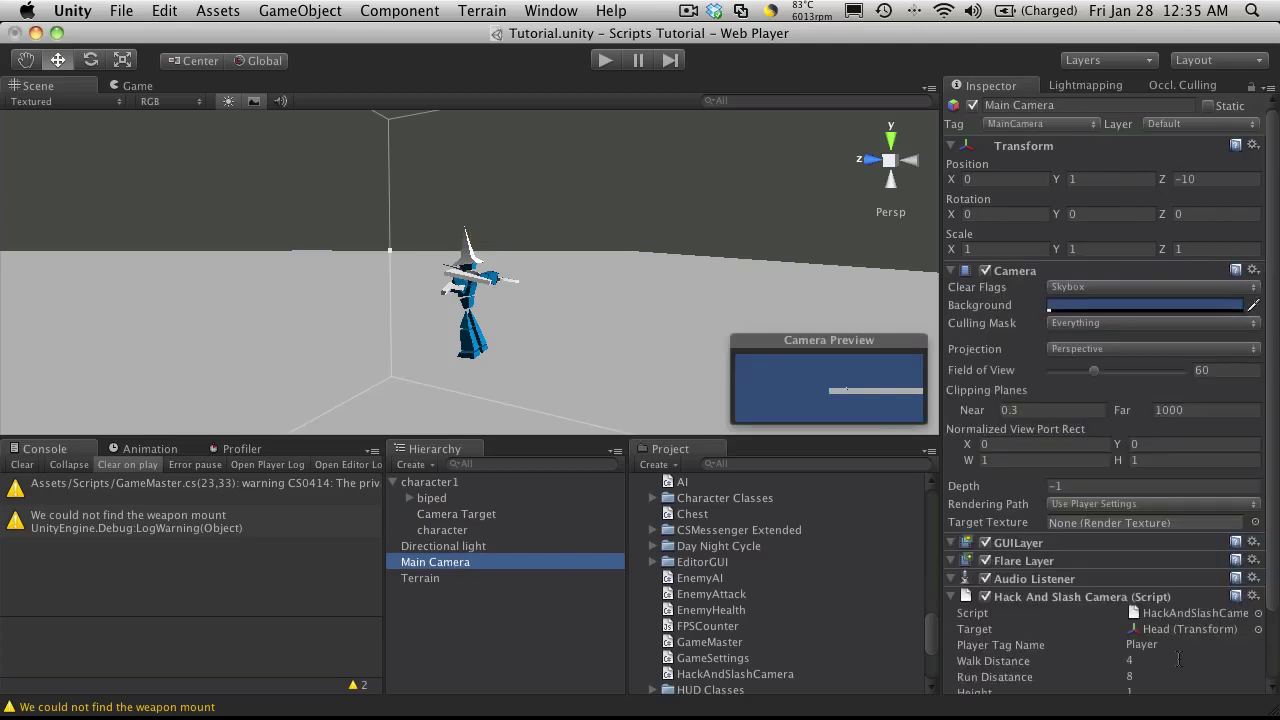
scroll(1182, 622, "down", 3)
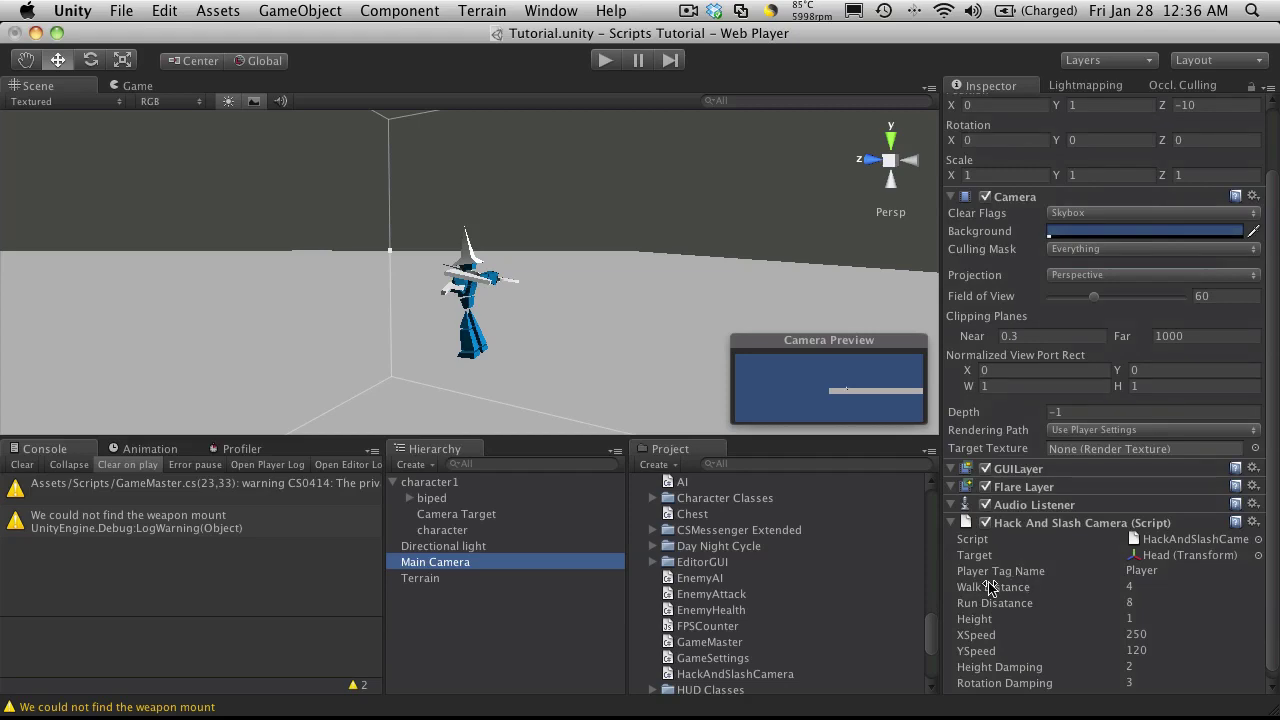
Change playerTagName to cameraTagName on line 27, save, and return to Unity.
key("super+Tab")
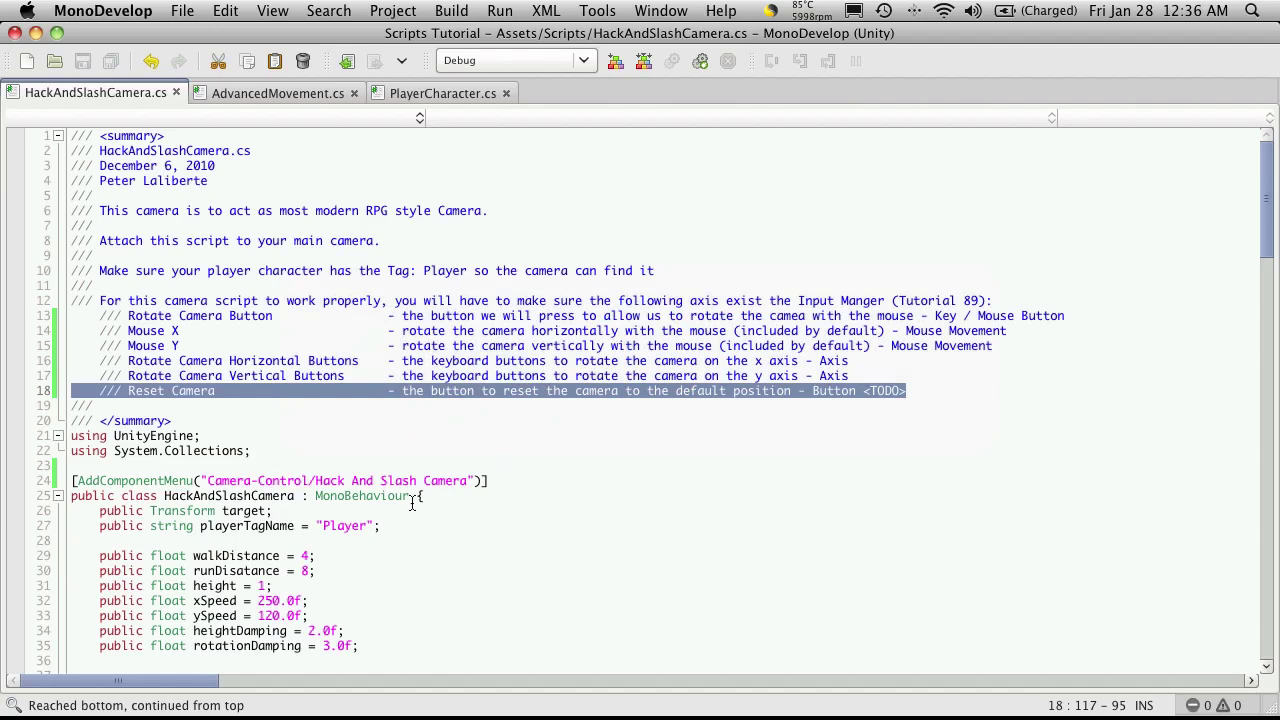
scroll(400, 495, "down", 4)
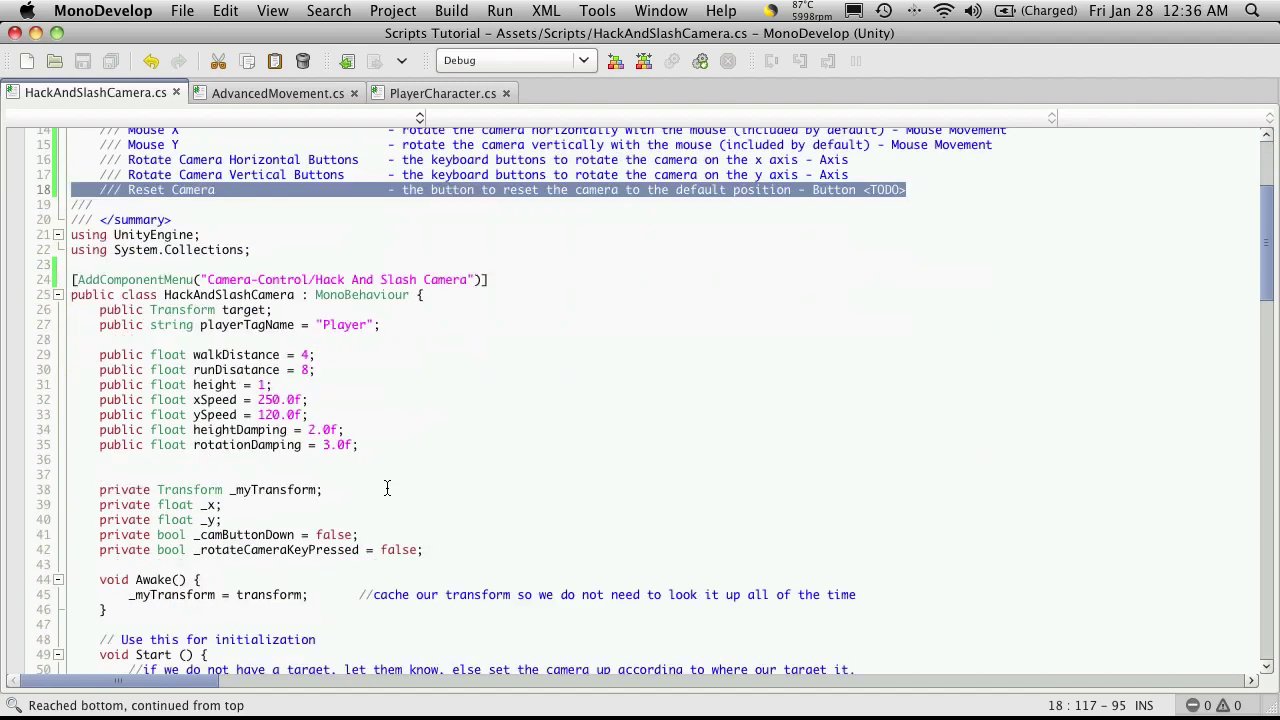
left_click(243, 325)
double_click(243, 325)
left_click(243, 325)
key("BackSpace")
key("BackSpace")
key("BackSpace")
key("BackSpace")
key("BackSpace")
key("BackSpace")
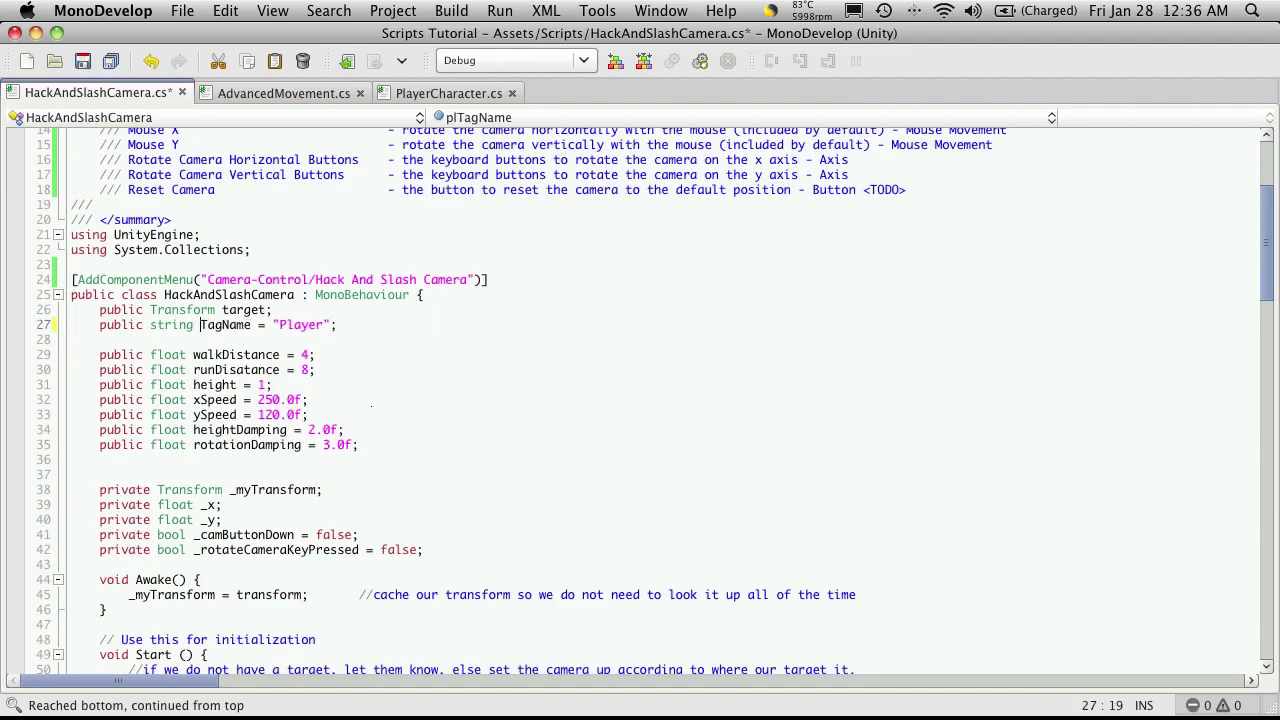
type("caera")
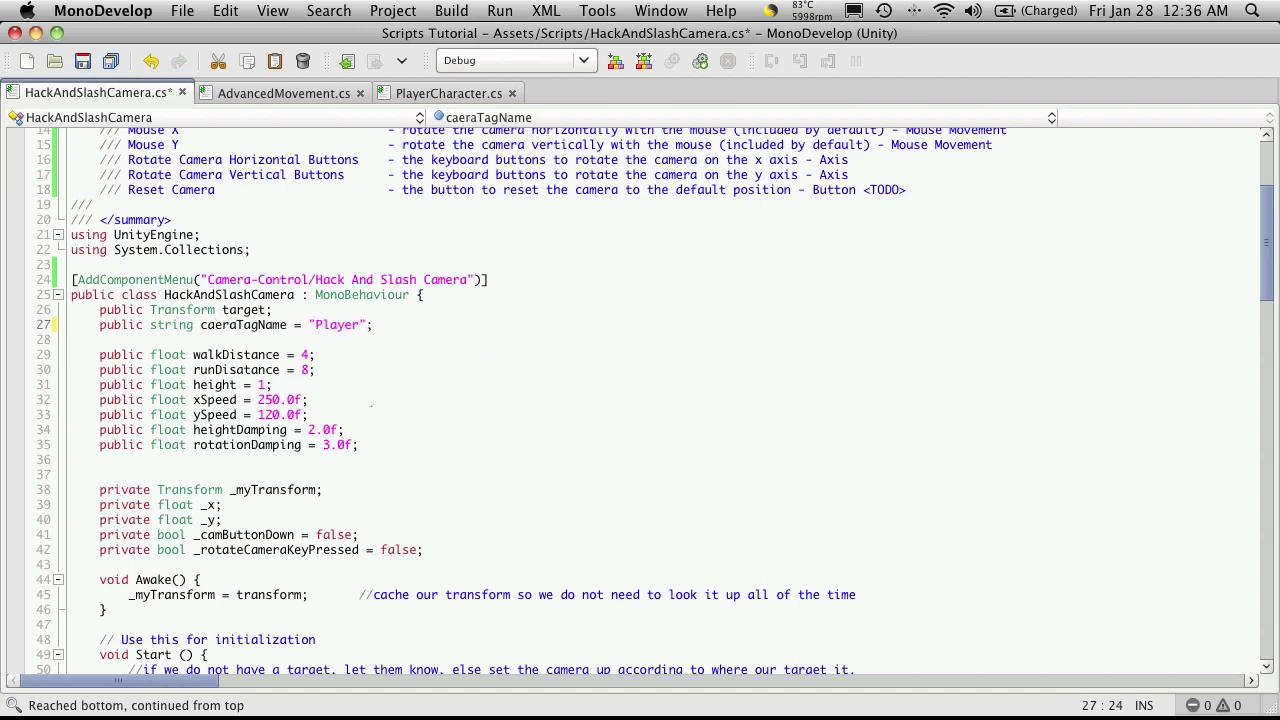
key("BackSpace")
key("BackSpace")
key("BackSpace")
type("mera")
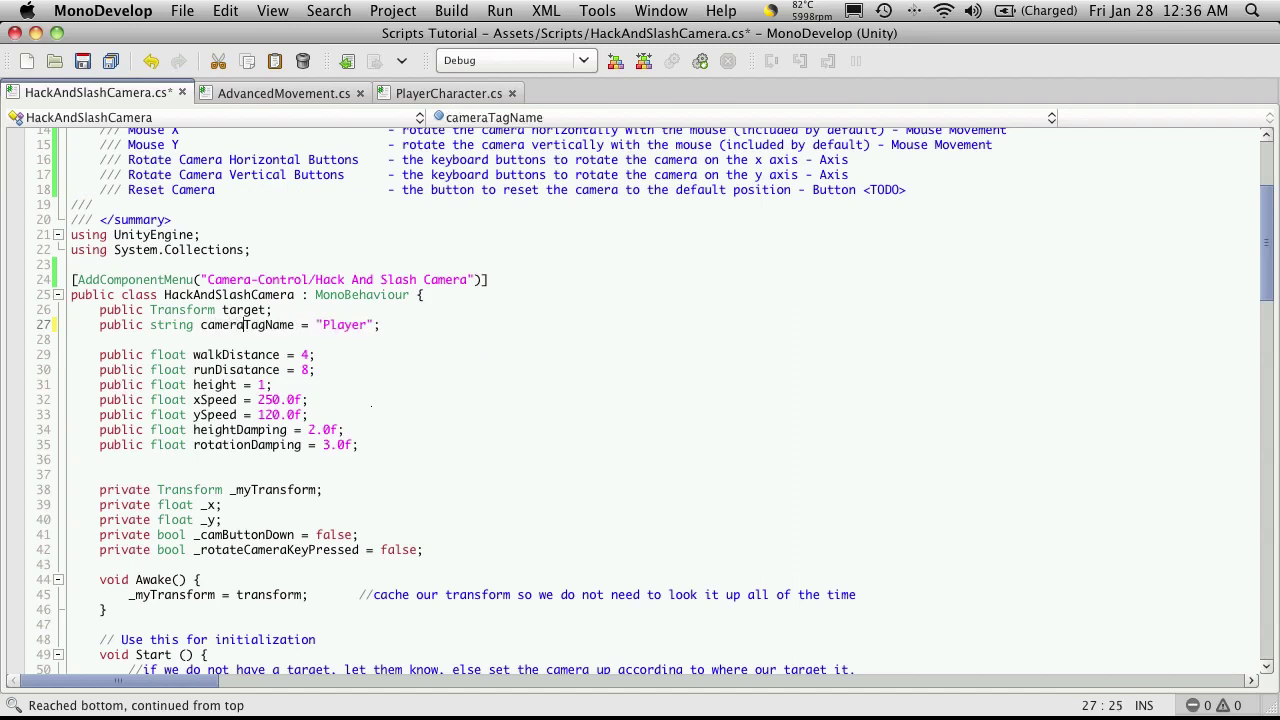
key("super+s")
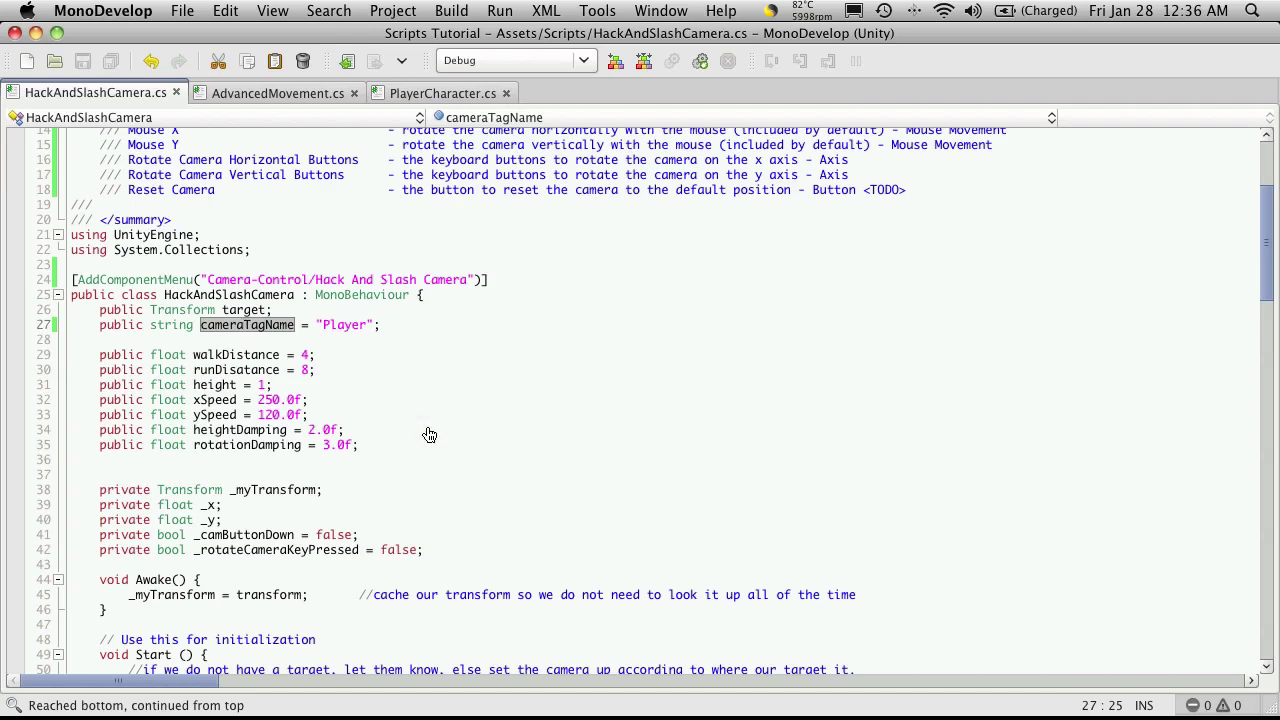
key("super+Tab")
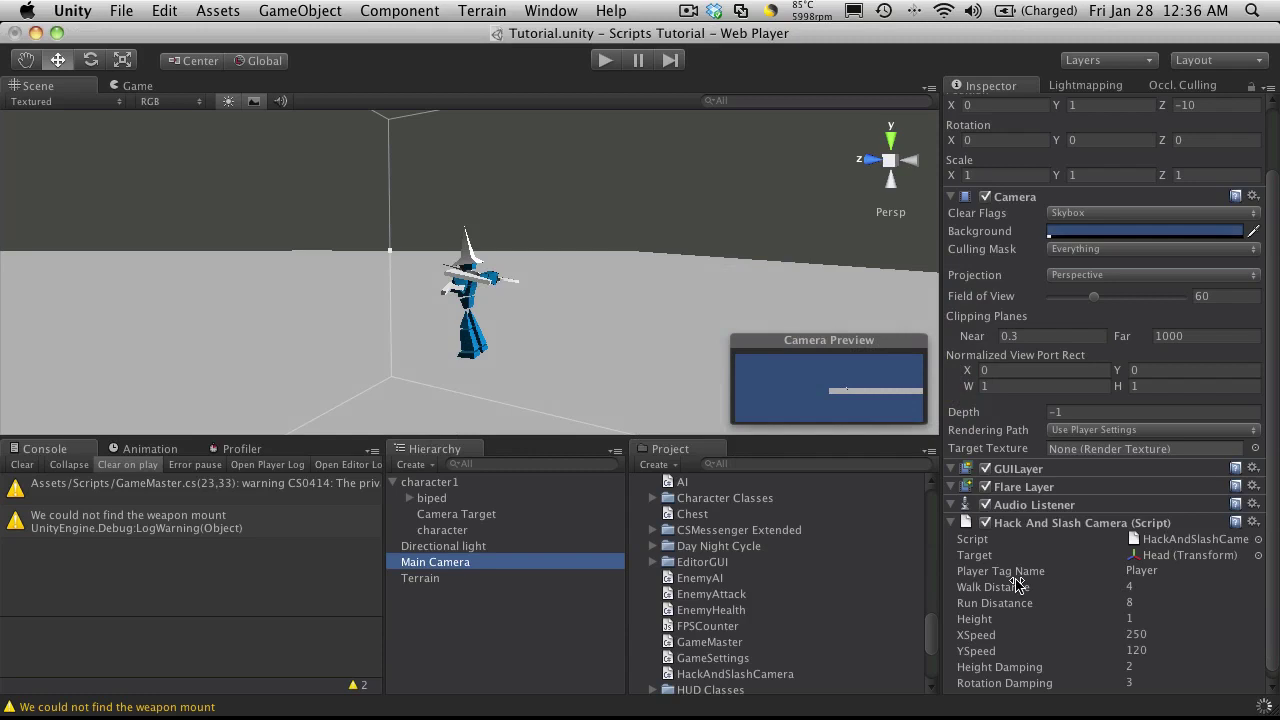
Change line 133 to FindGameObjectWithTag(cameraTagName) and save the script.
left_click(305, 550)
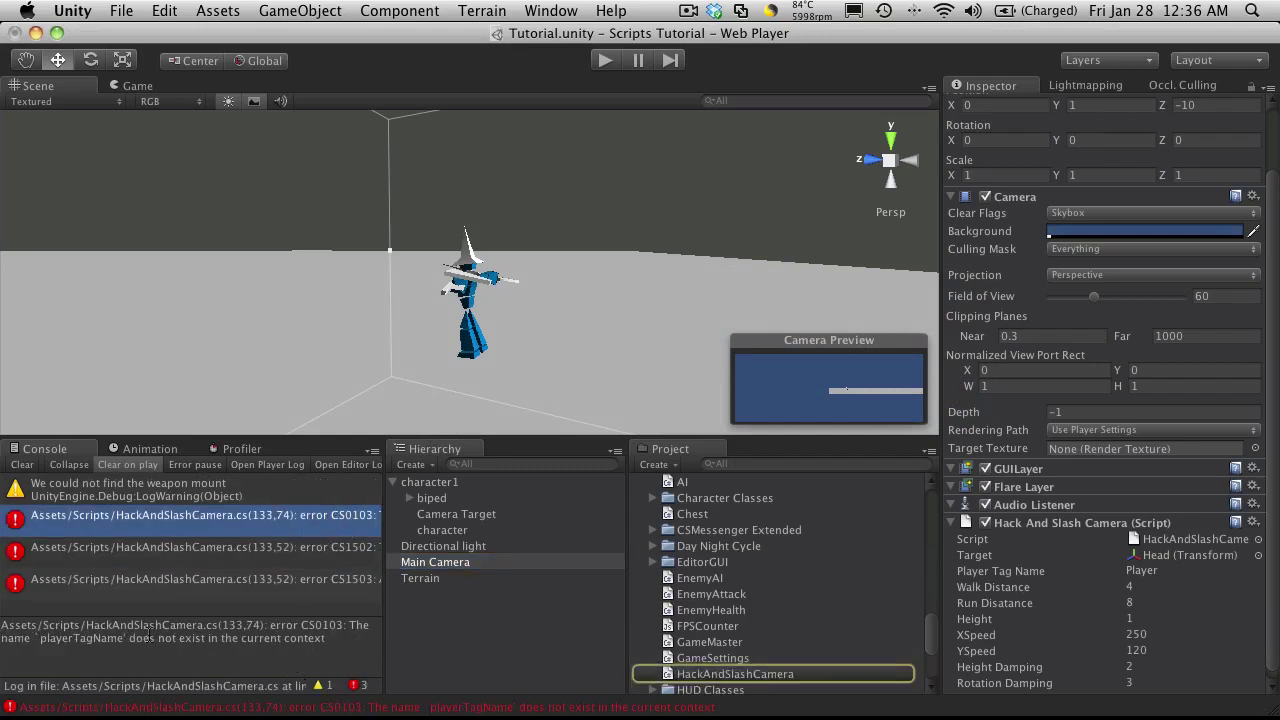
double_click(244, 525)
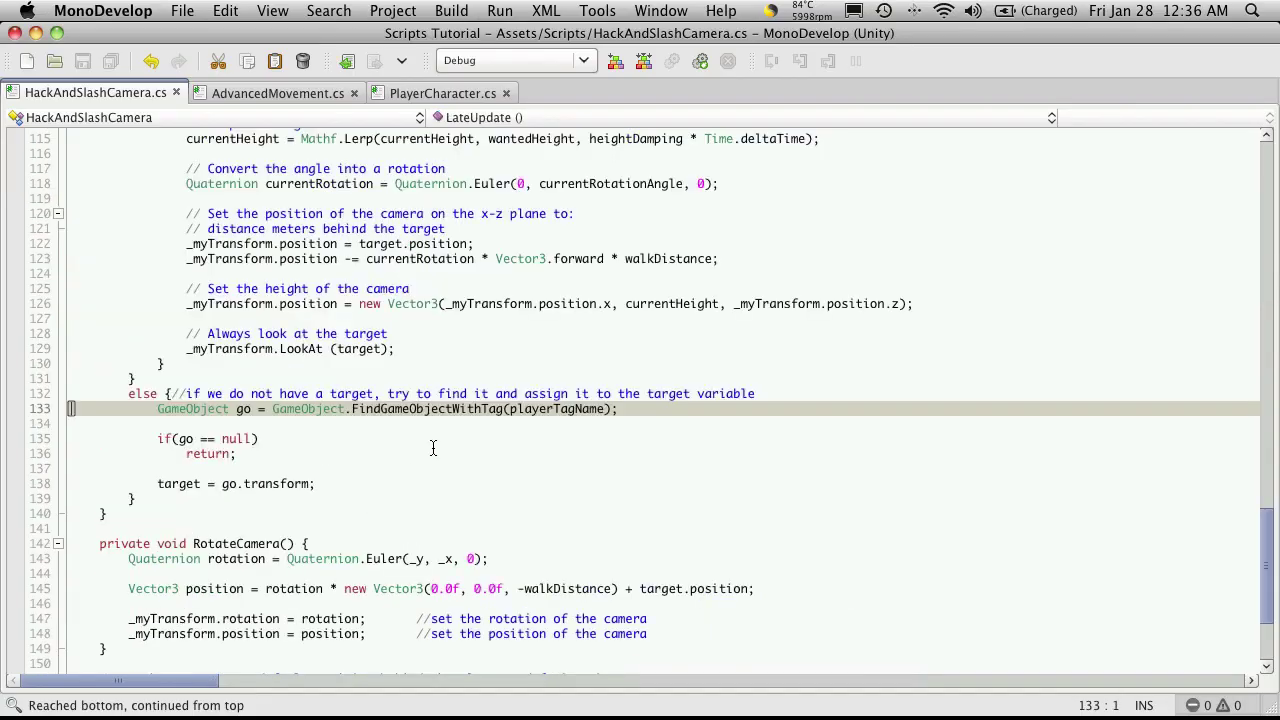
left_click(553, 408)
key("BackSpace")
key("BackSpace")
key("BackSpace")
key("BackSpace")
key("BackSpace")
key("BackSpace")
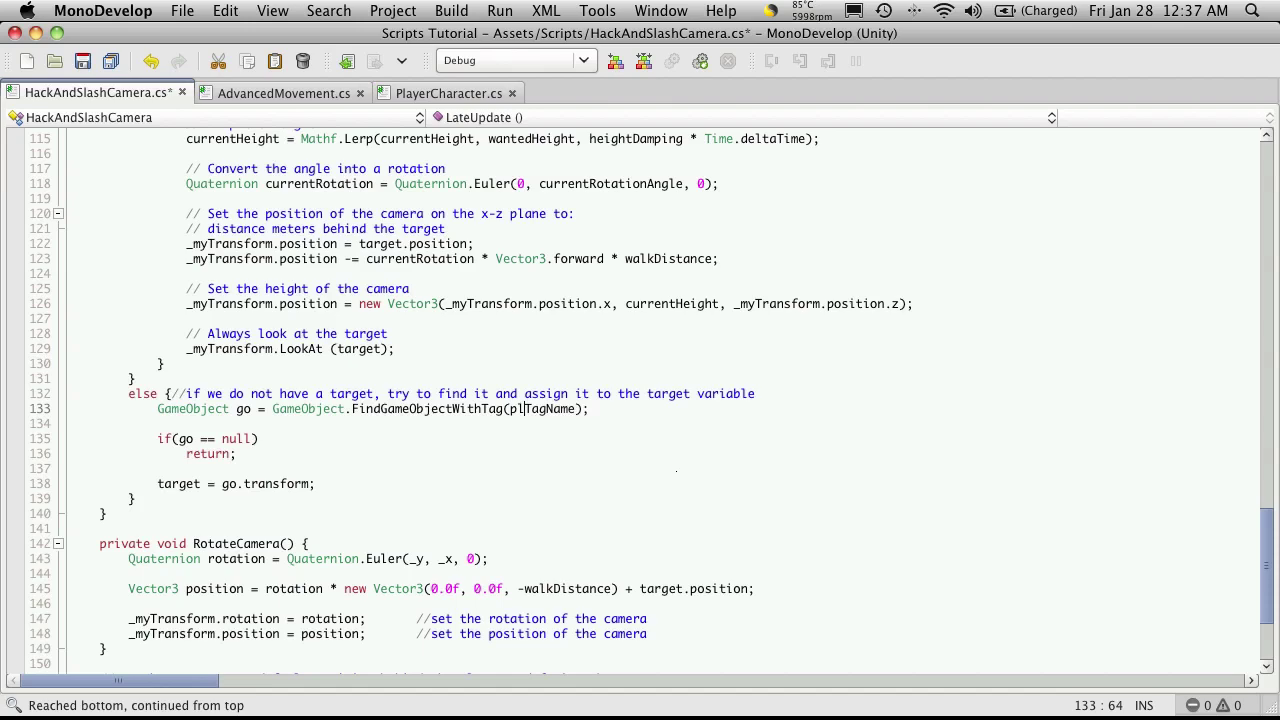
type("camera")
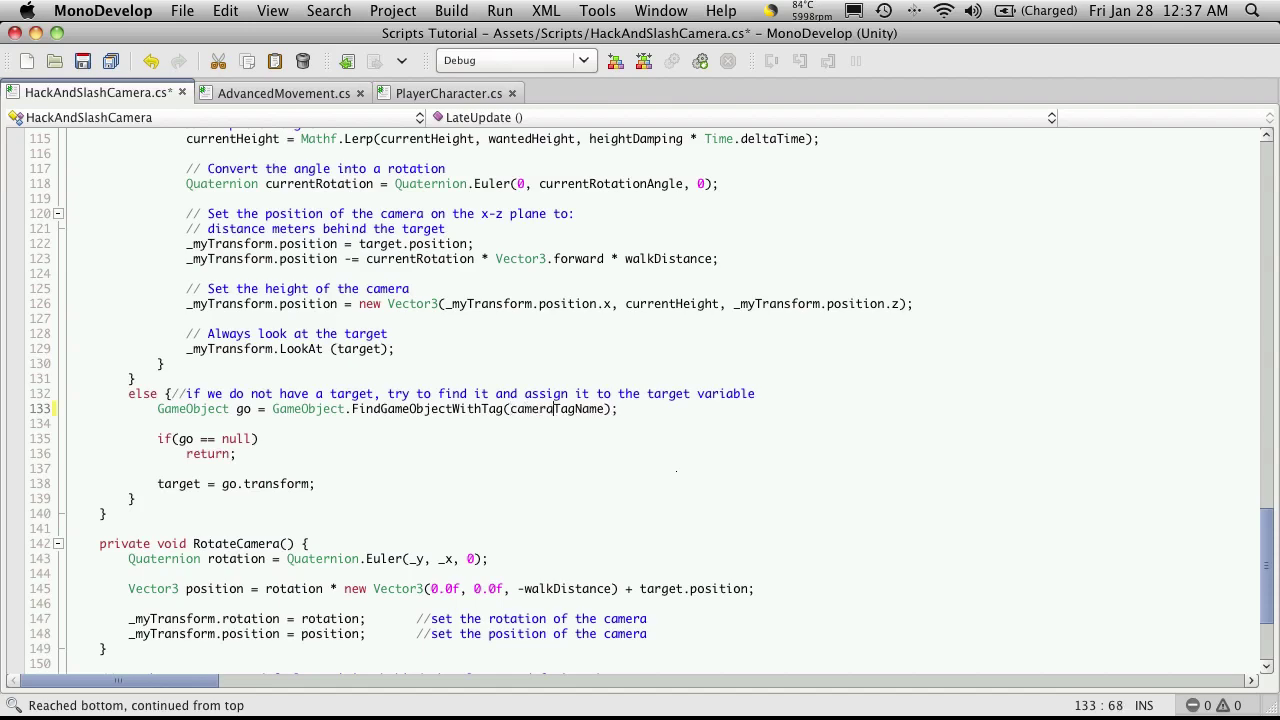
key("super+s")
key("super+Tab")
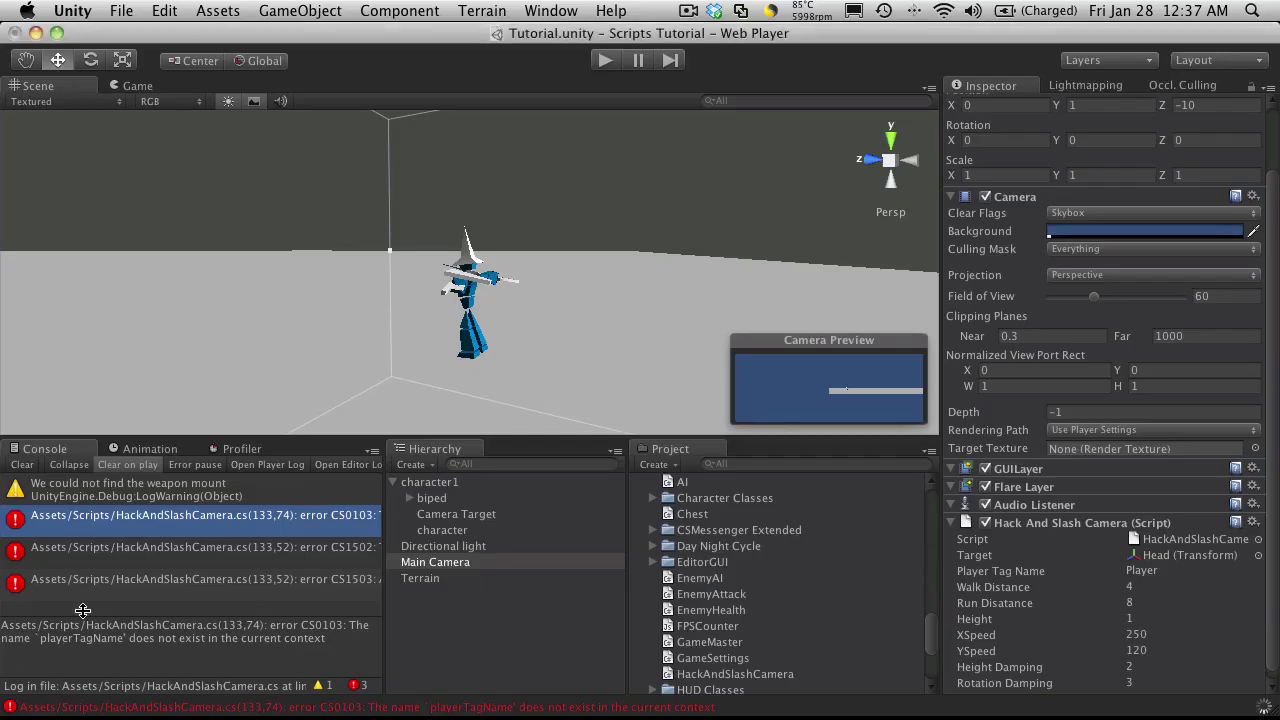
Reopen the script to confirm the line 133 fix, then return to Unity.
double_click(190, 553)
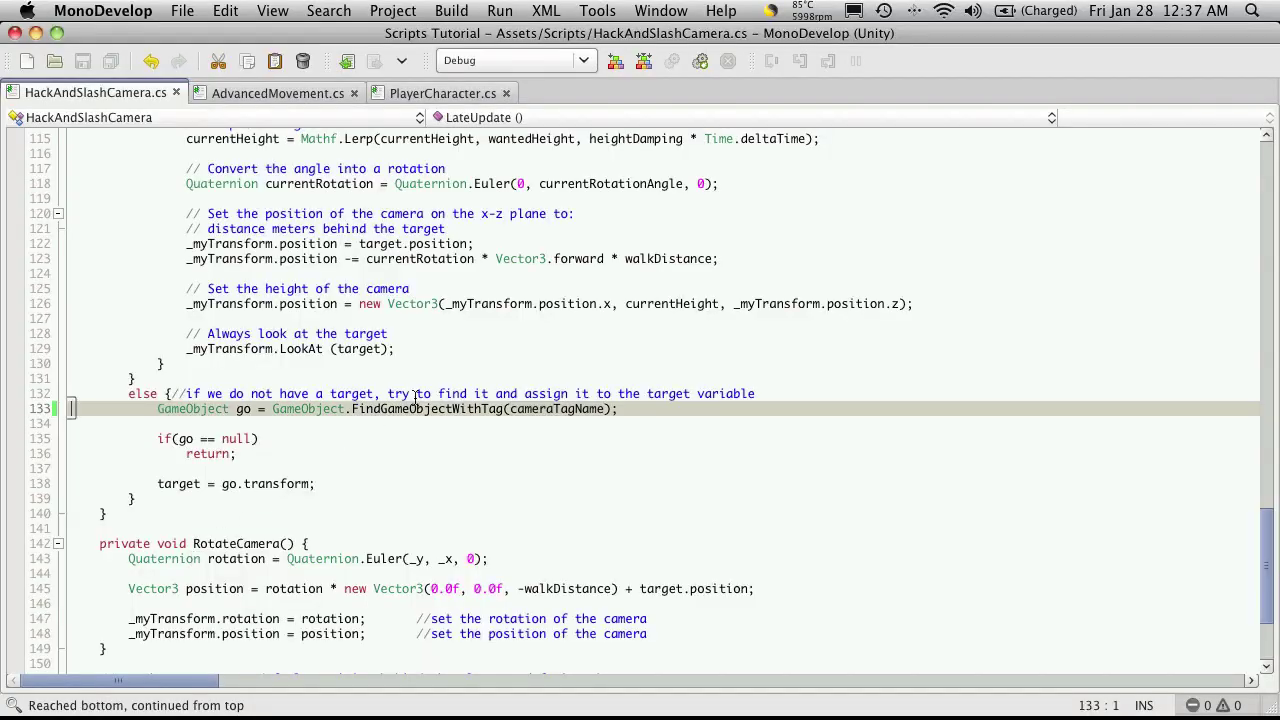
left_click(555, 409)
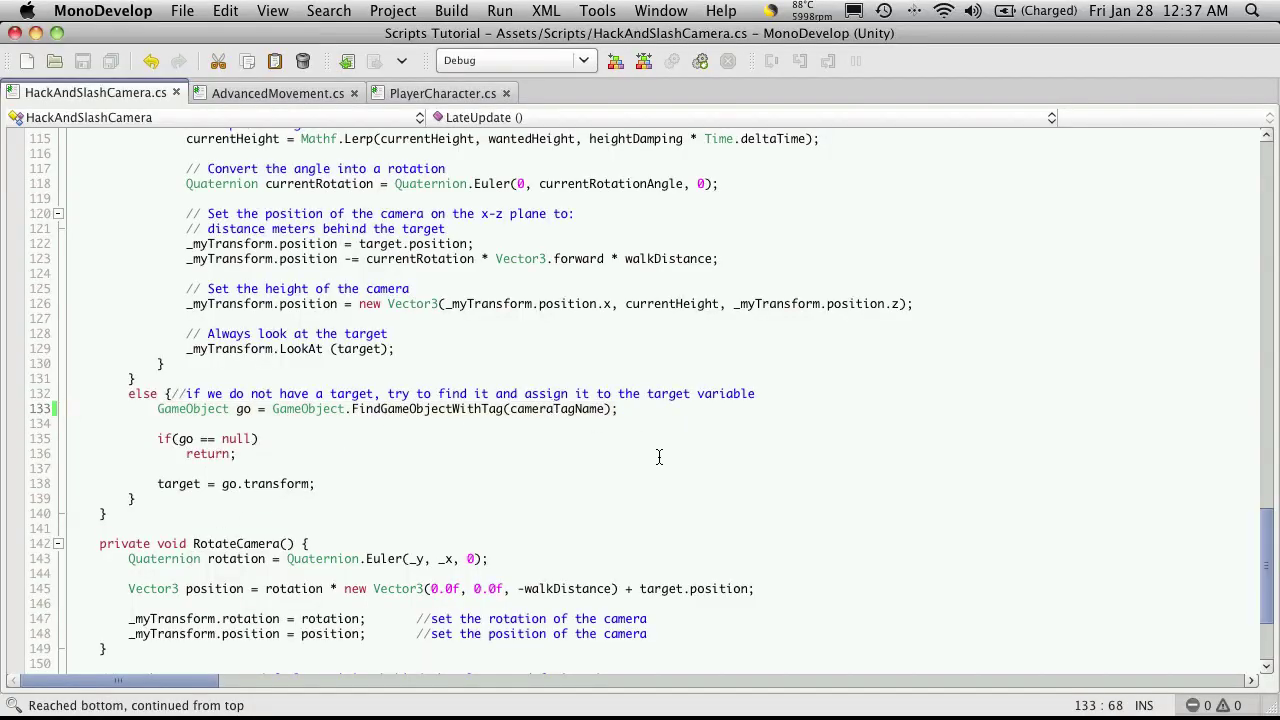
key("super+Tab")
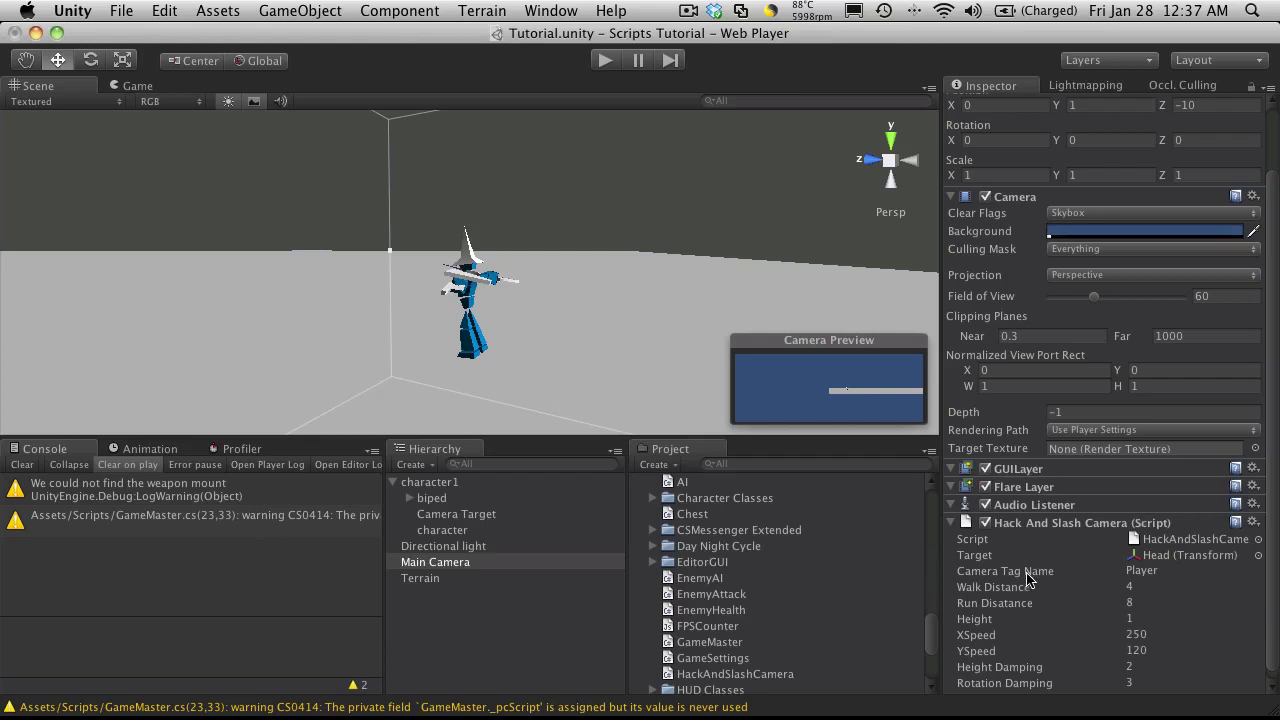
Set the camera script's Camera Tag Name to 'Camera Target' and save the scene.
left_click(1150, 572)
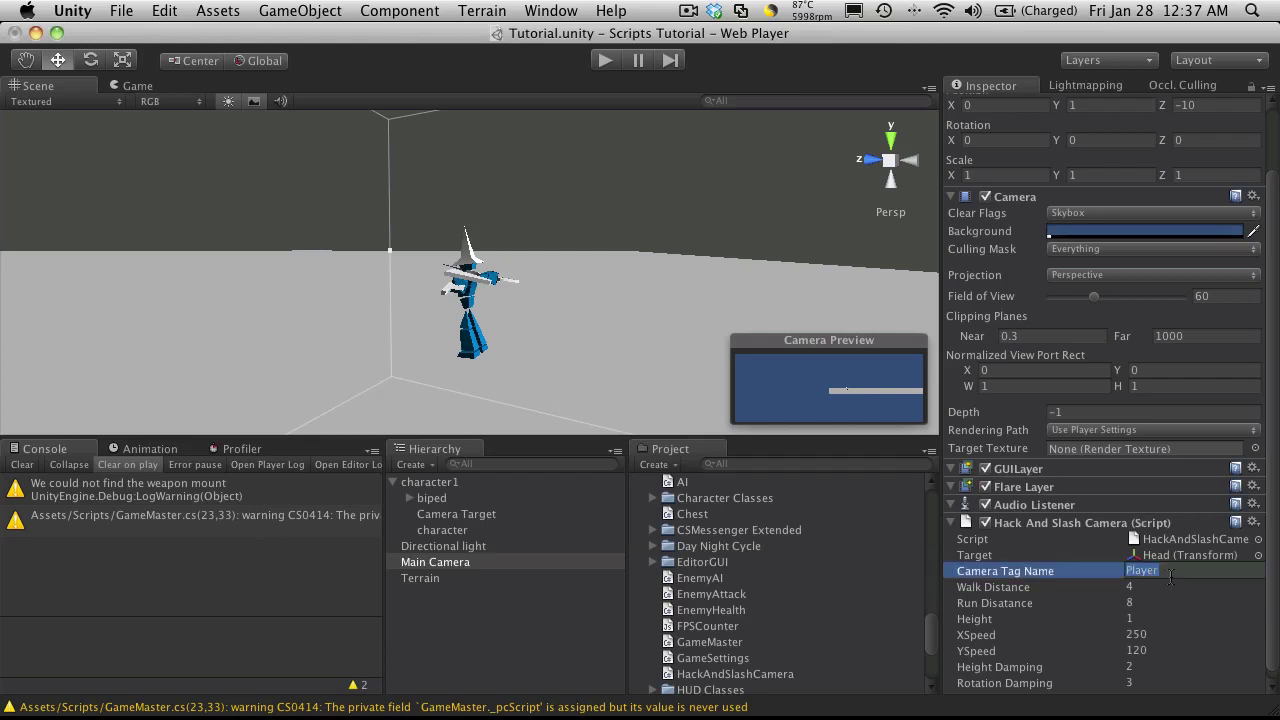
type("Camera Target")
key("Return")
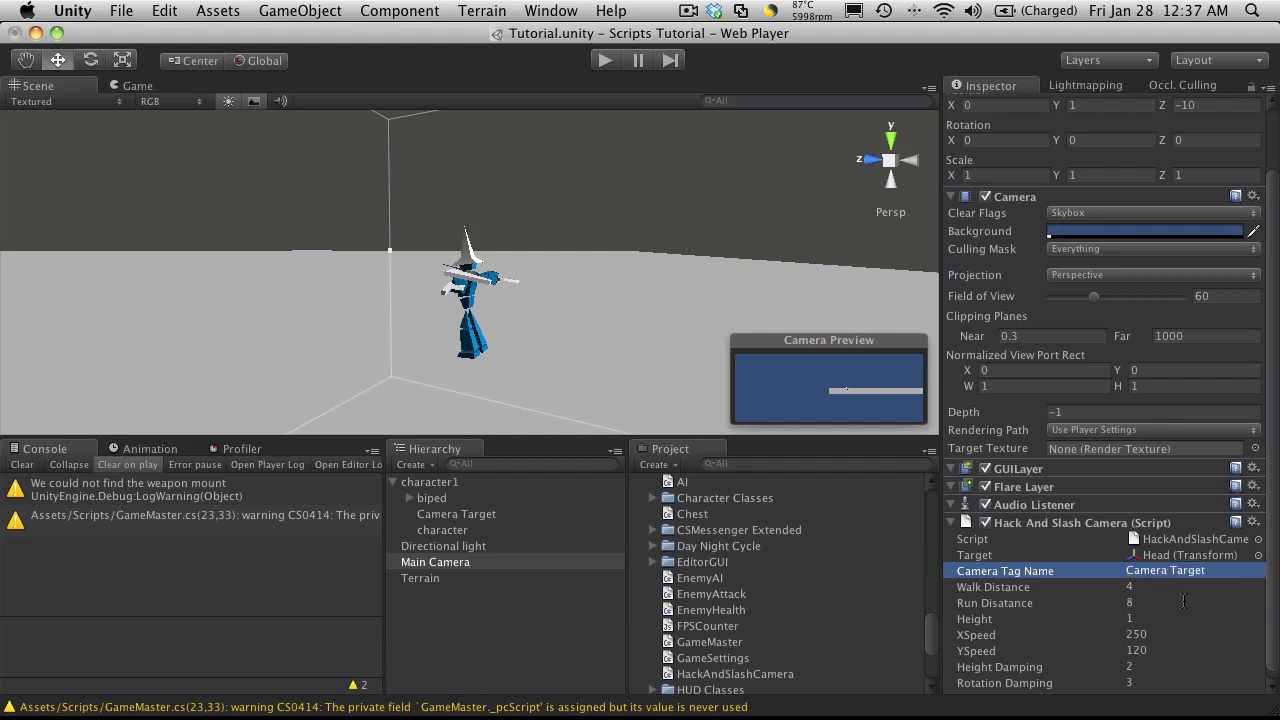
key("super+s")
Clear the Hack And Slash Camera's Target field to None.
left_click(1196, 556)
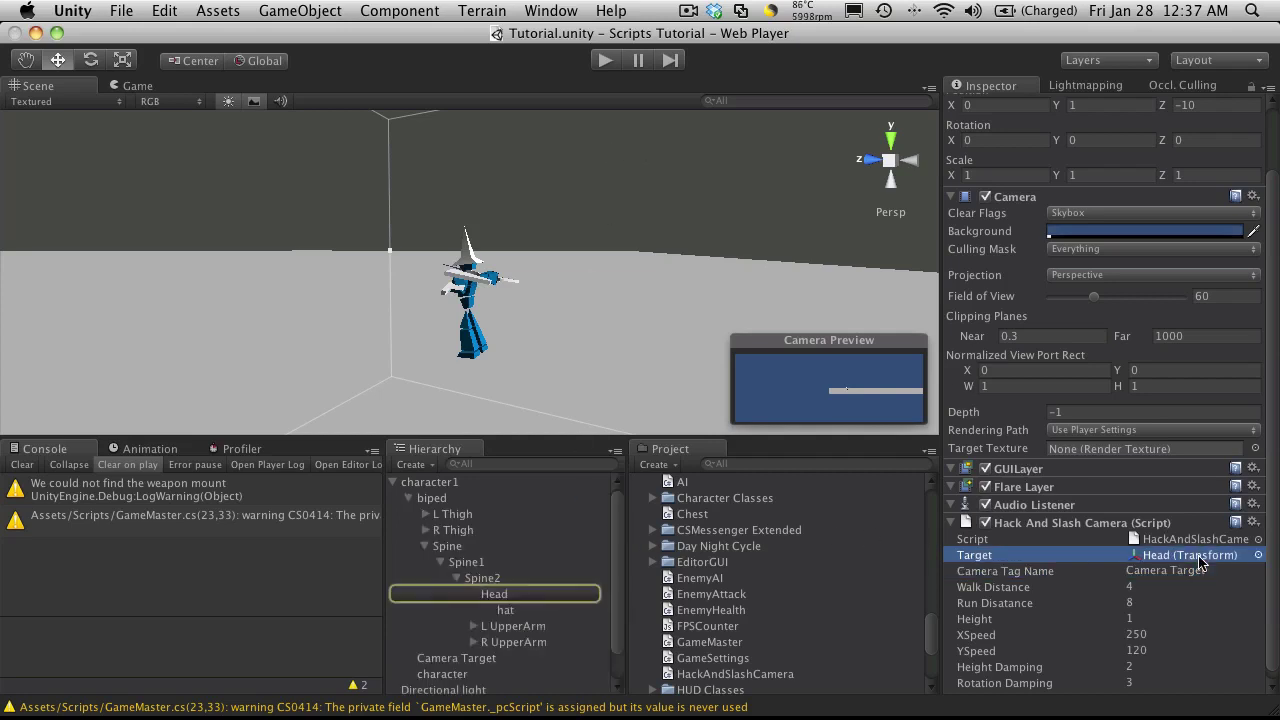
left_click(1259, 555)
double_click(988, 400)
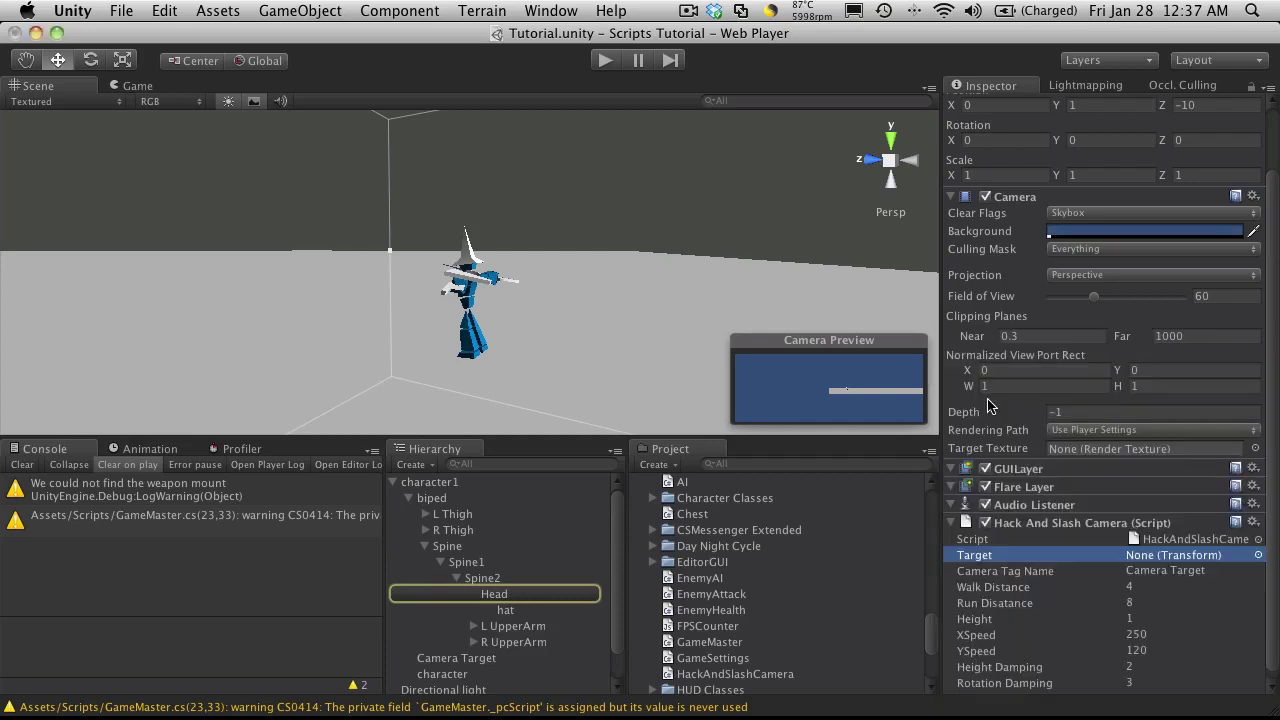
Play-test to see the missing camera target warning, then tag the Camera Target object 'Camera Target'.
left_click(600, 61)
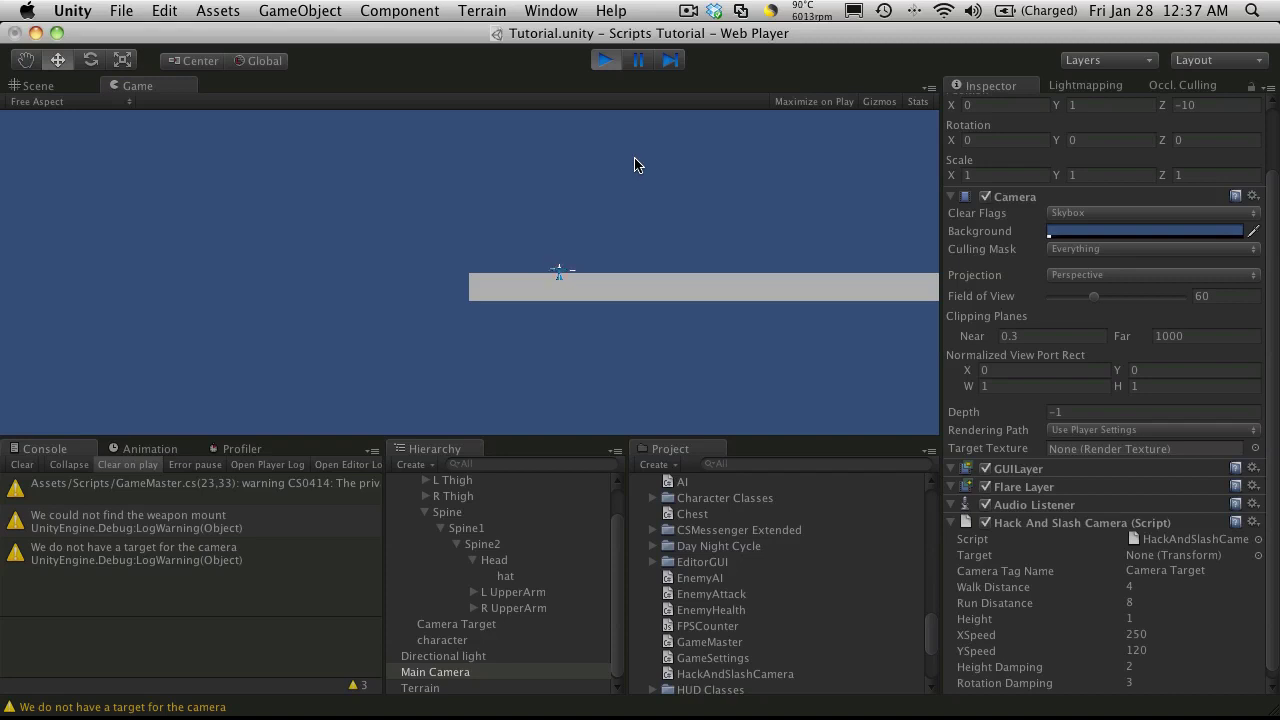
left_click(607, 61)
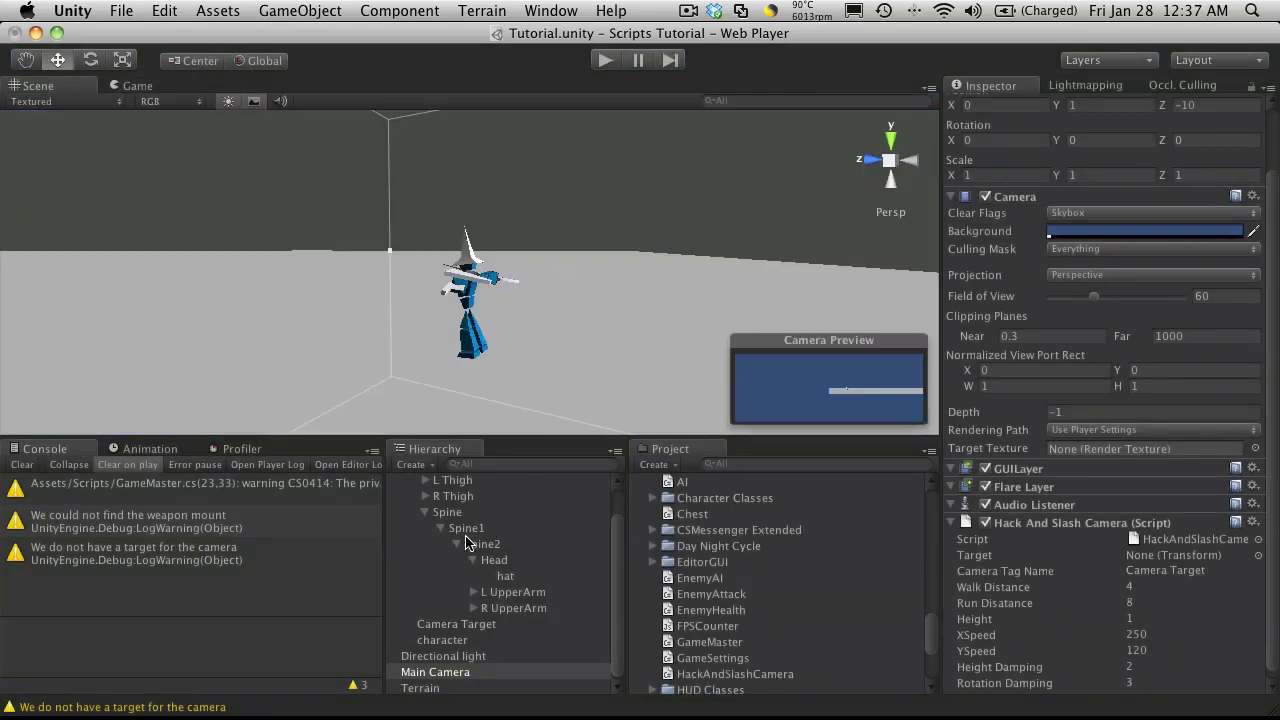
scroll(460, 540, "up", 2)
left_click(409, 498)
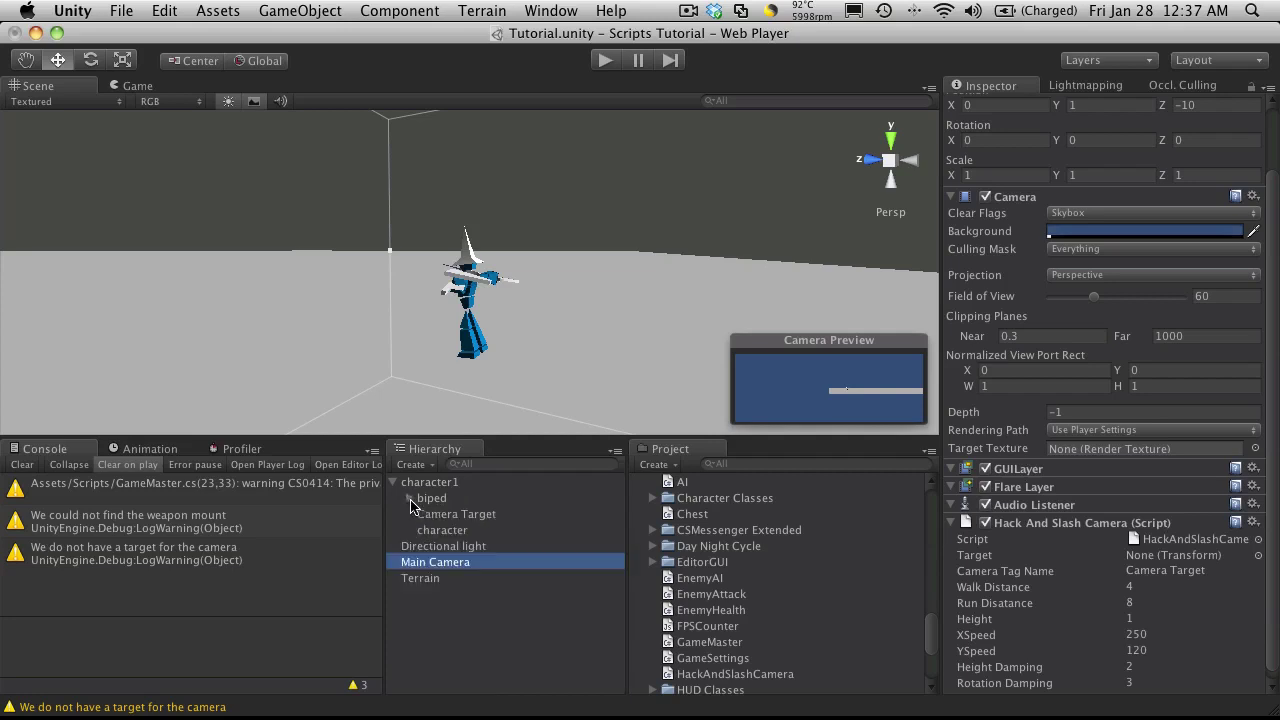
left_click(447, 519)
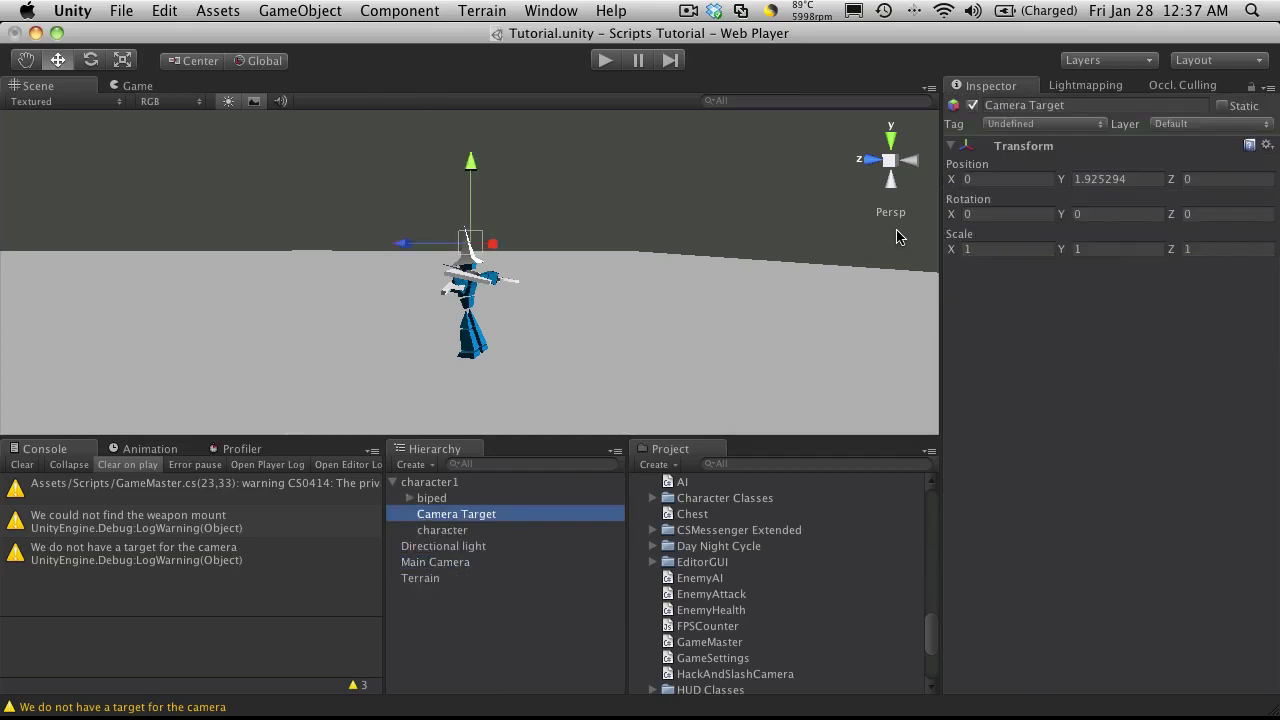
left_click(1035, 124)
left_click(1035, 130)
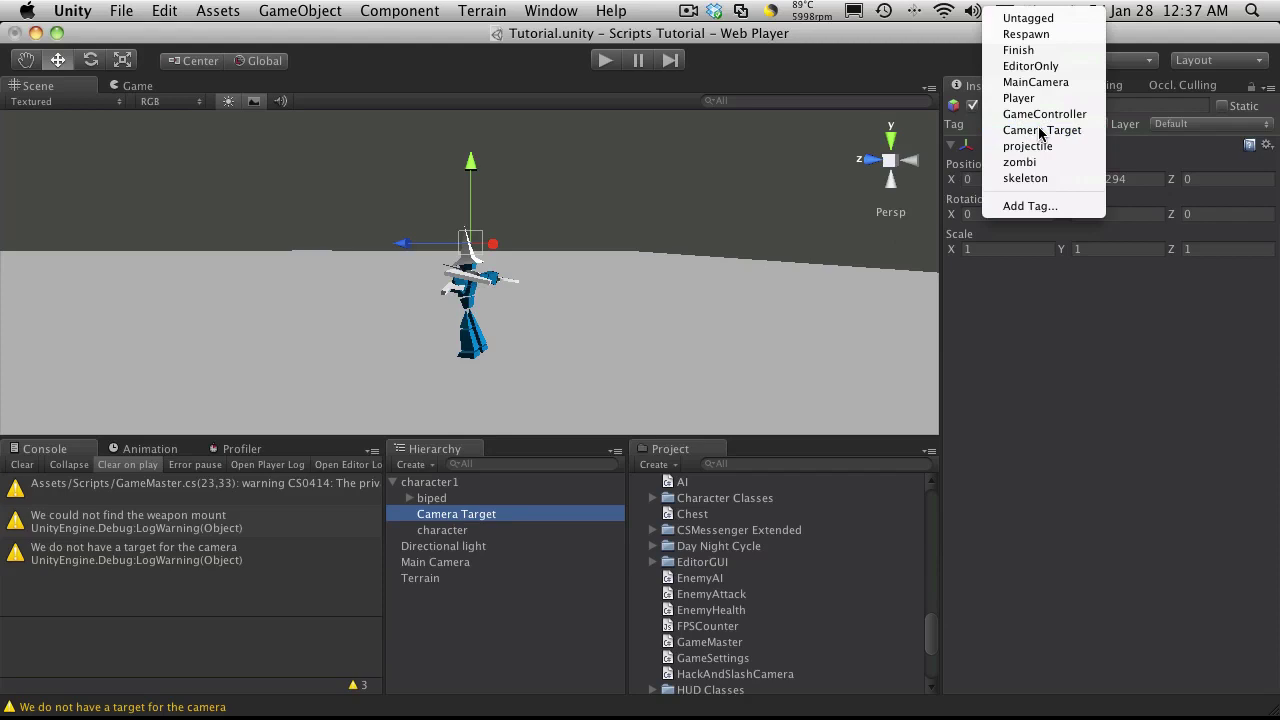
left_click(606, 60)
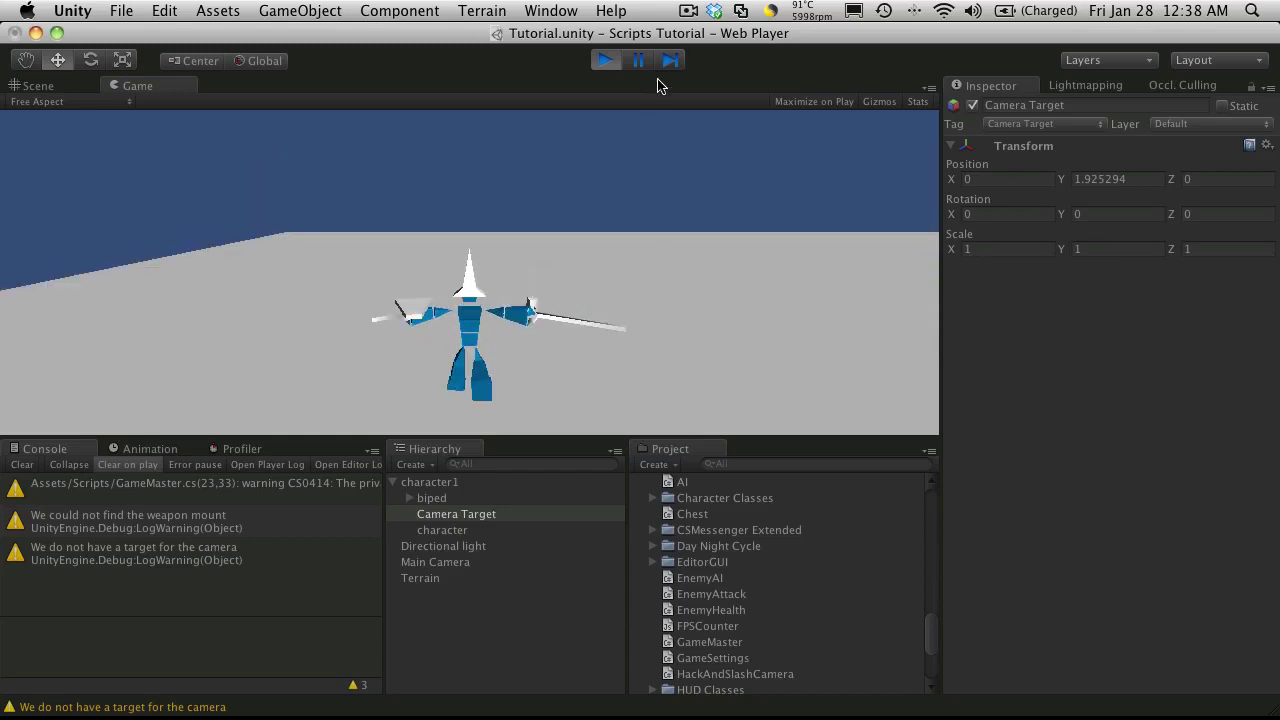
left_click(607, 58)
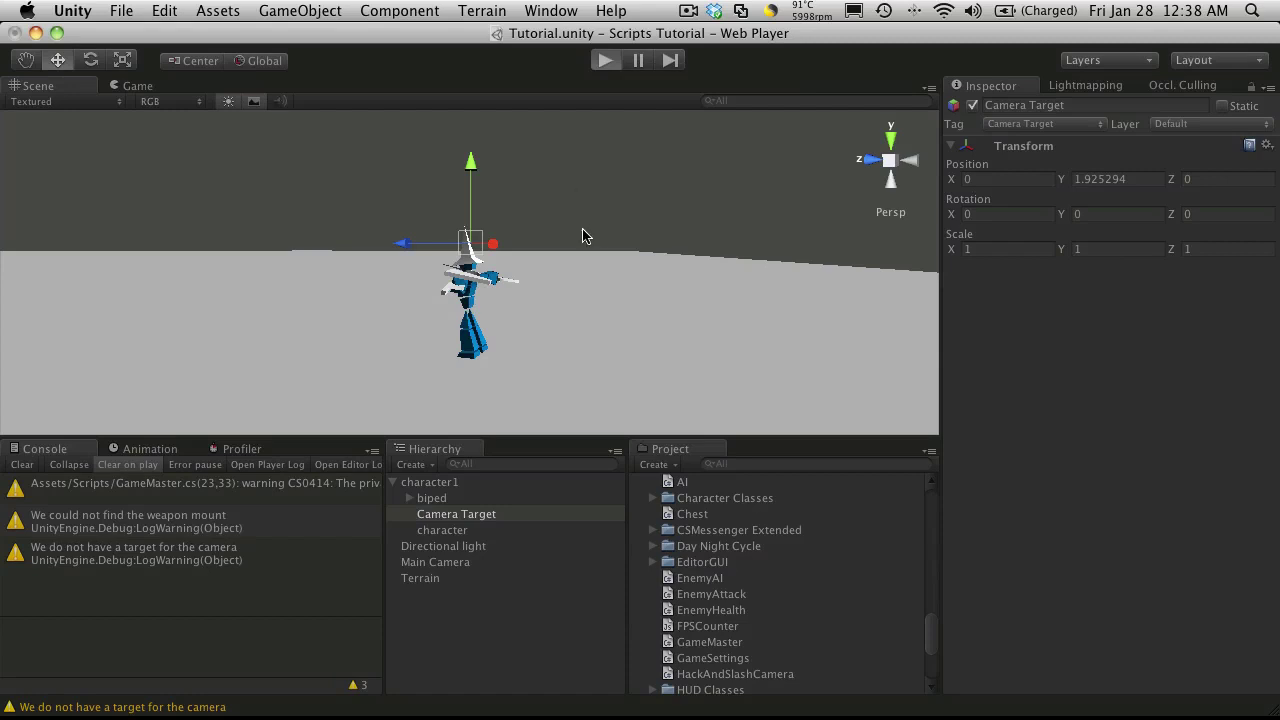
key("super+p")
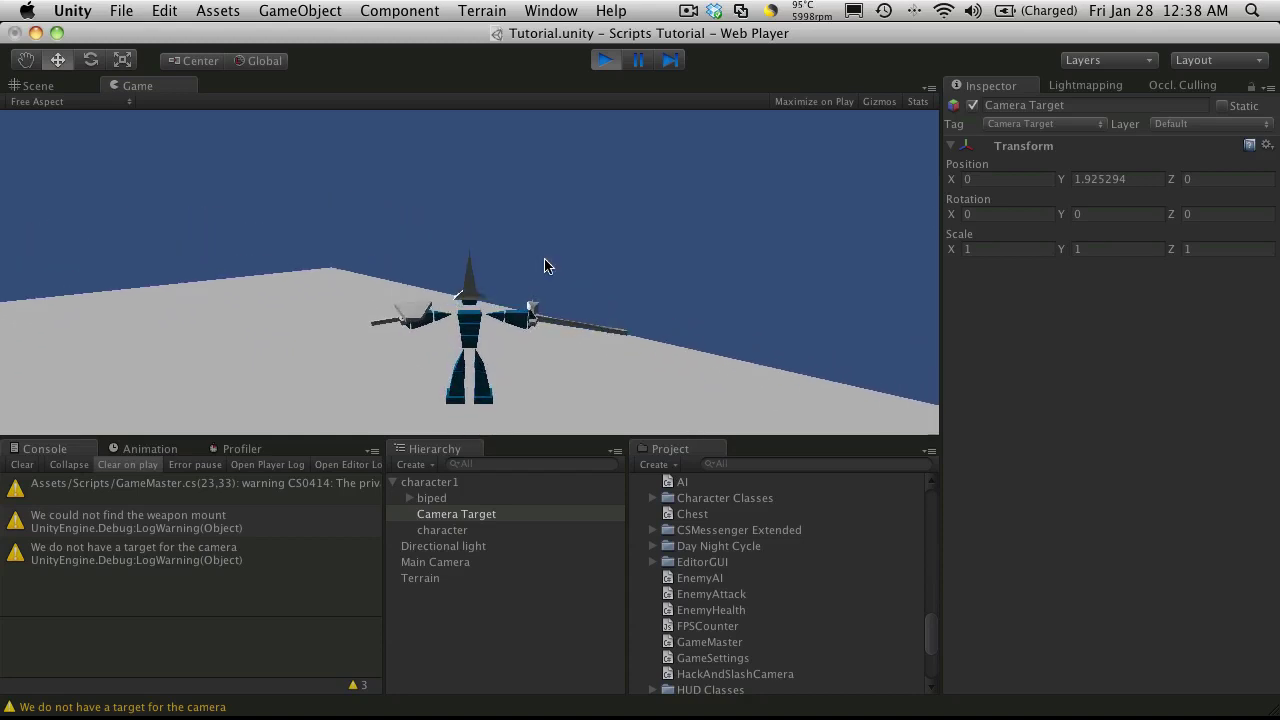
left_click(605, 61)
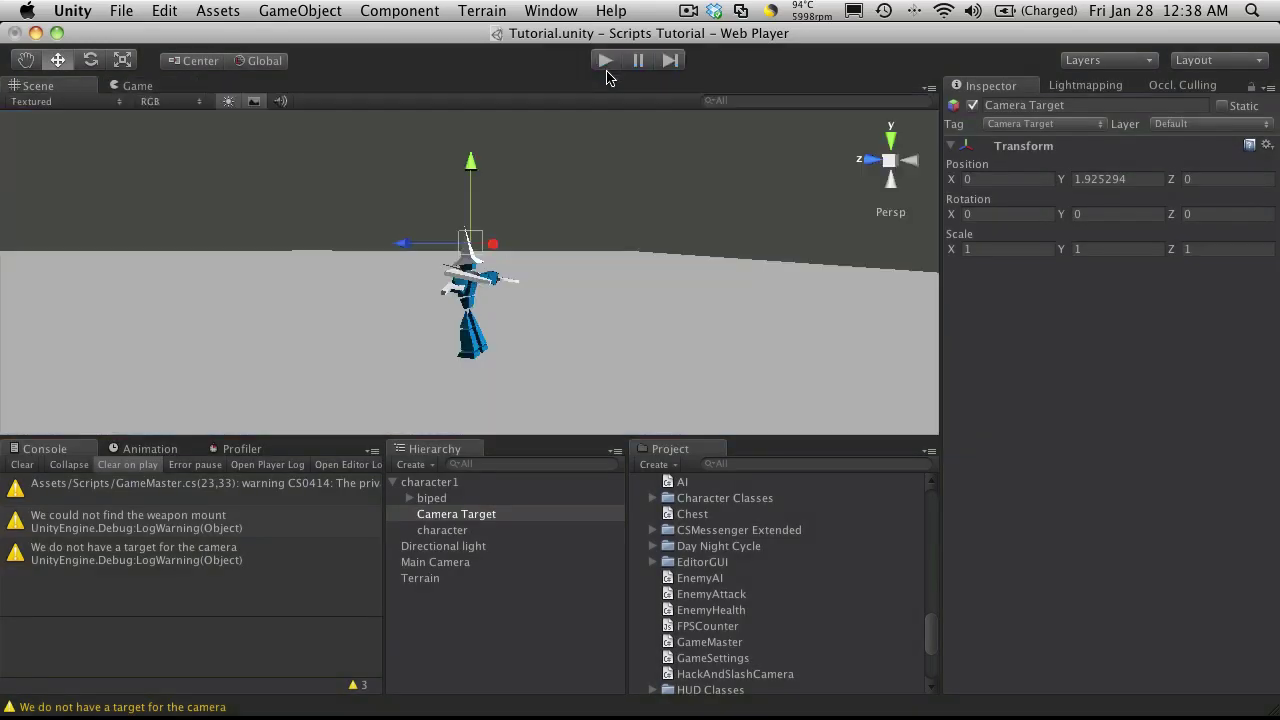
Check the AdvancedMovement.cs script in MonoDevelop, then return to Unity.
key("super+Tab")
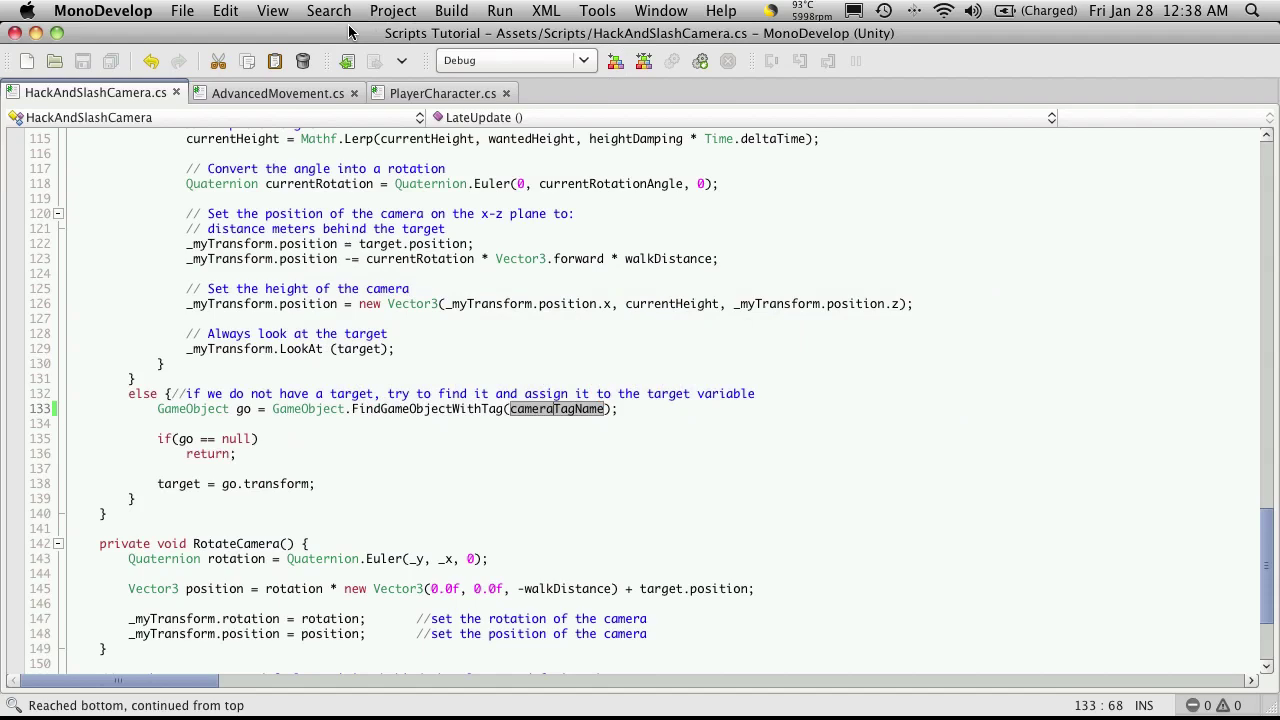
left_click(278, 93)
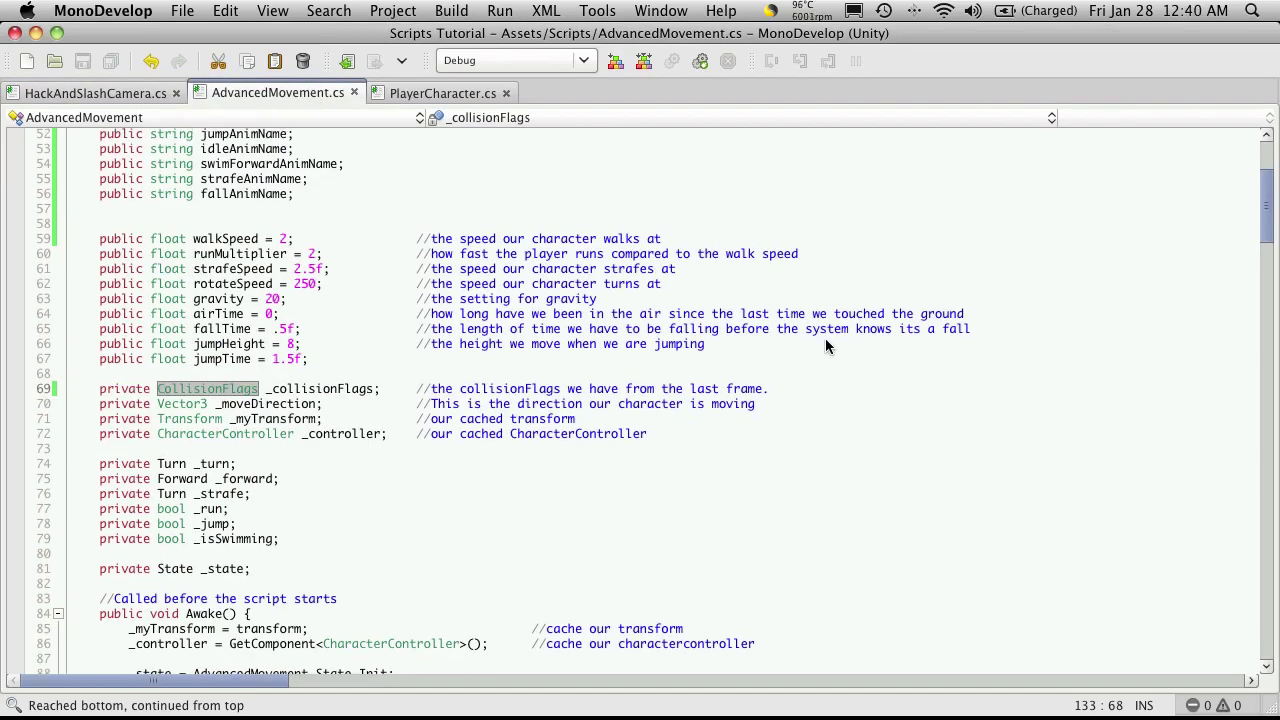
key("super+Tab")
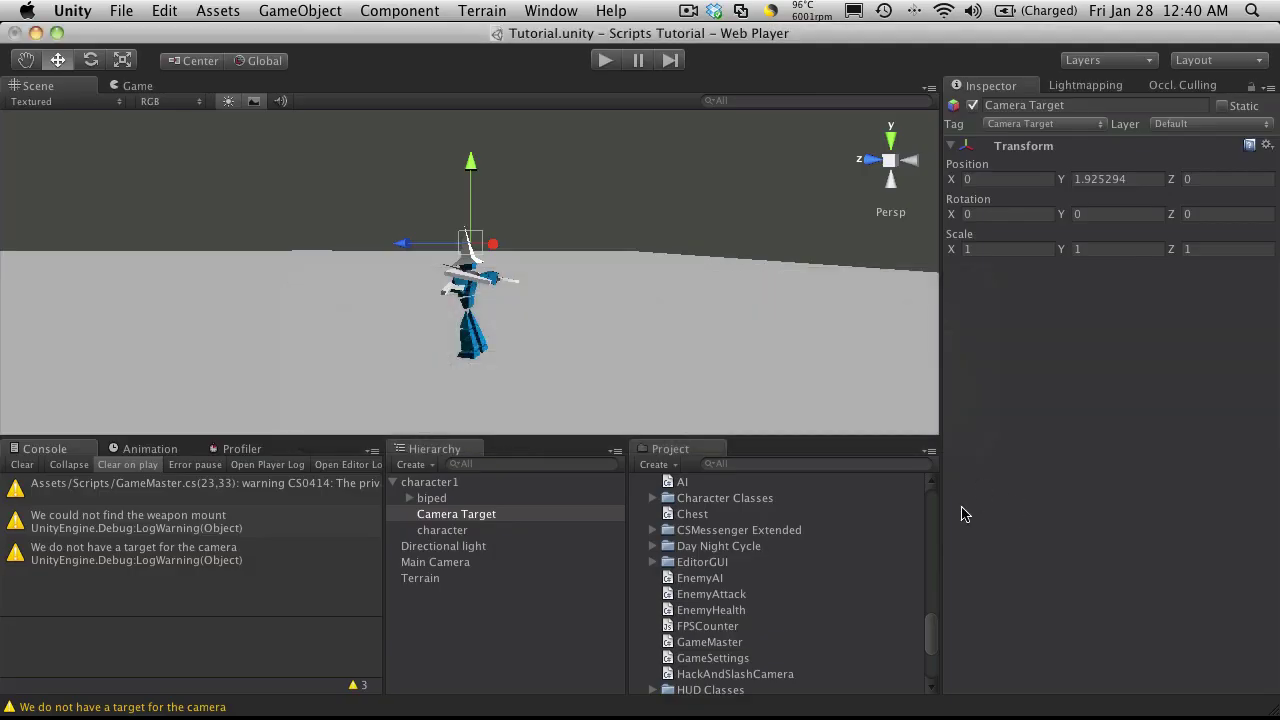
Select character1 in the Hierarchy and expand its Player Input (Script) component.
scroll(738, 660, "down", 5)
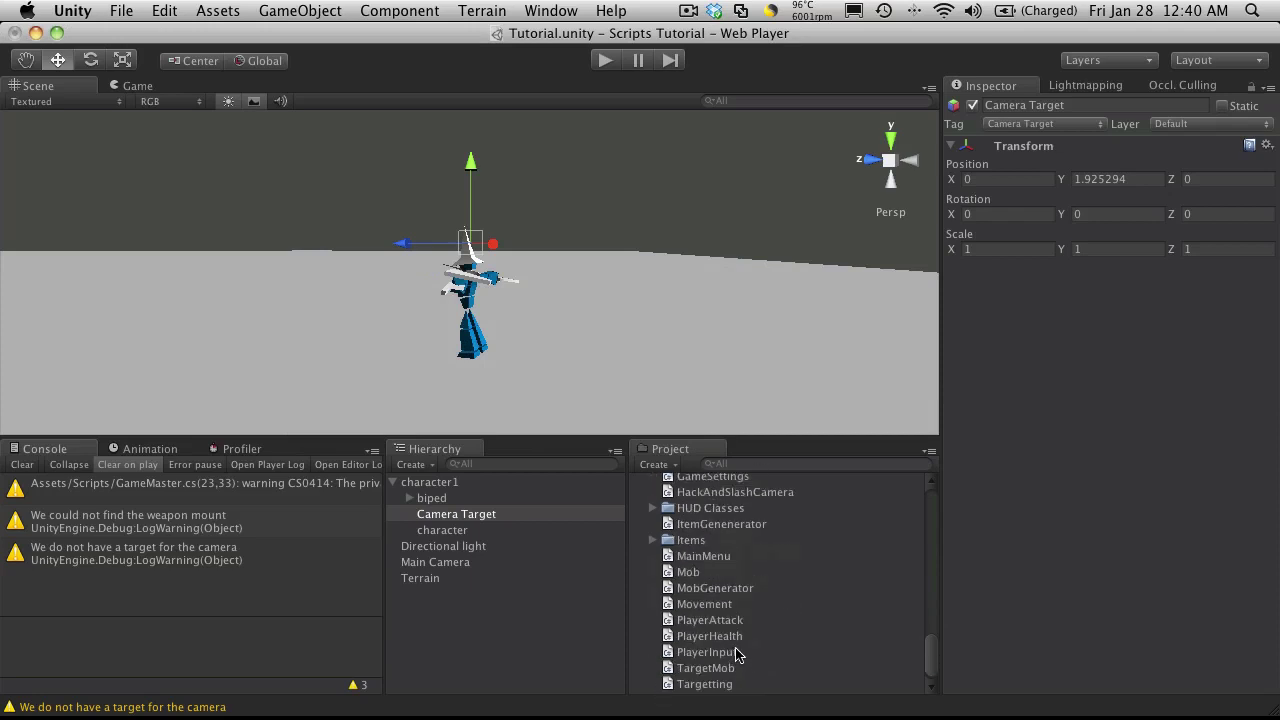
left_click(442, 482)
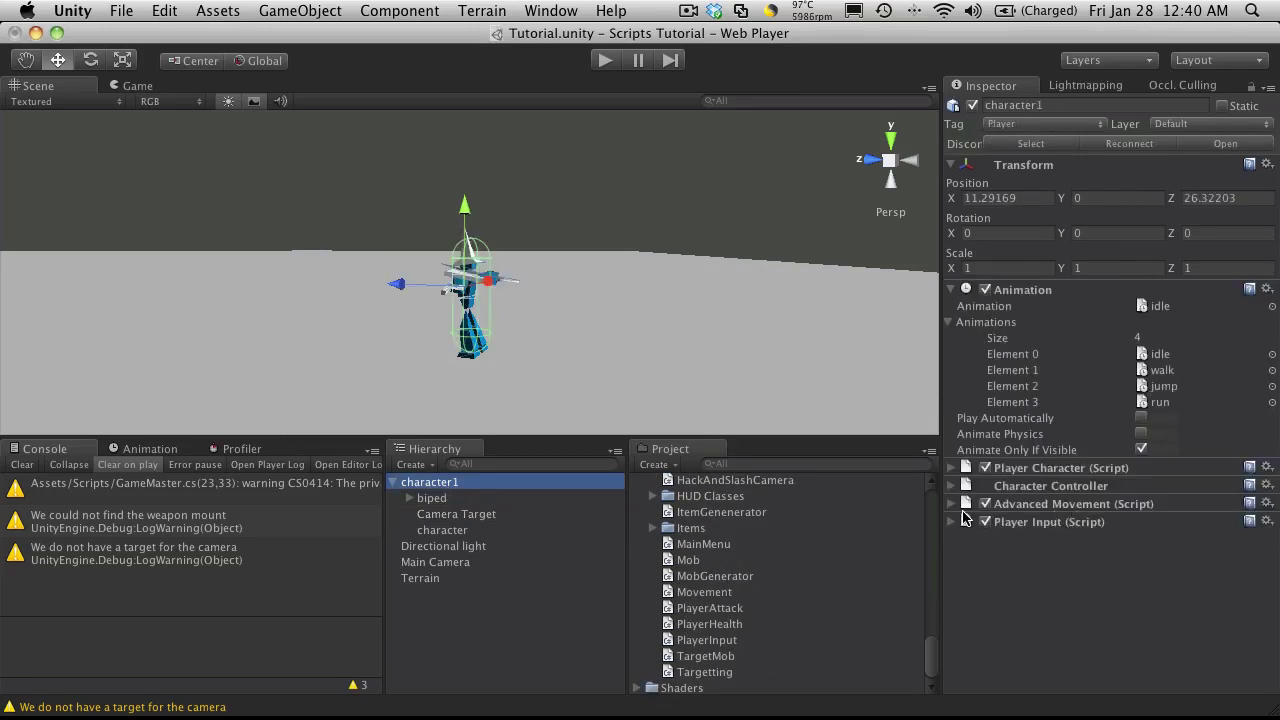
left_click(951, 522)
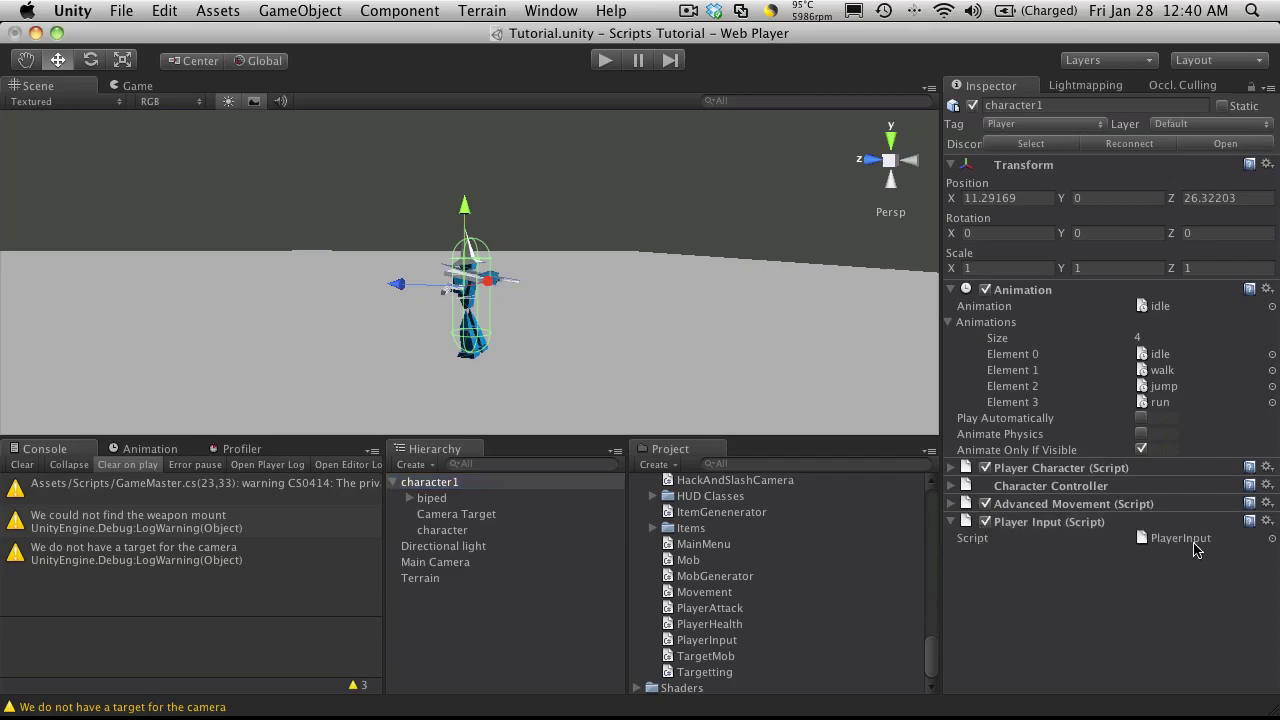
Change line 75 of PlayerInput.cs to Input.GetButtonUp("Jump"), then play-test the jump in Unity.
double_click(1194, 543)
scroll(368, 418, "down", 2)
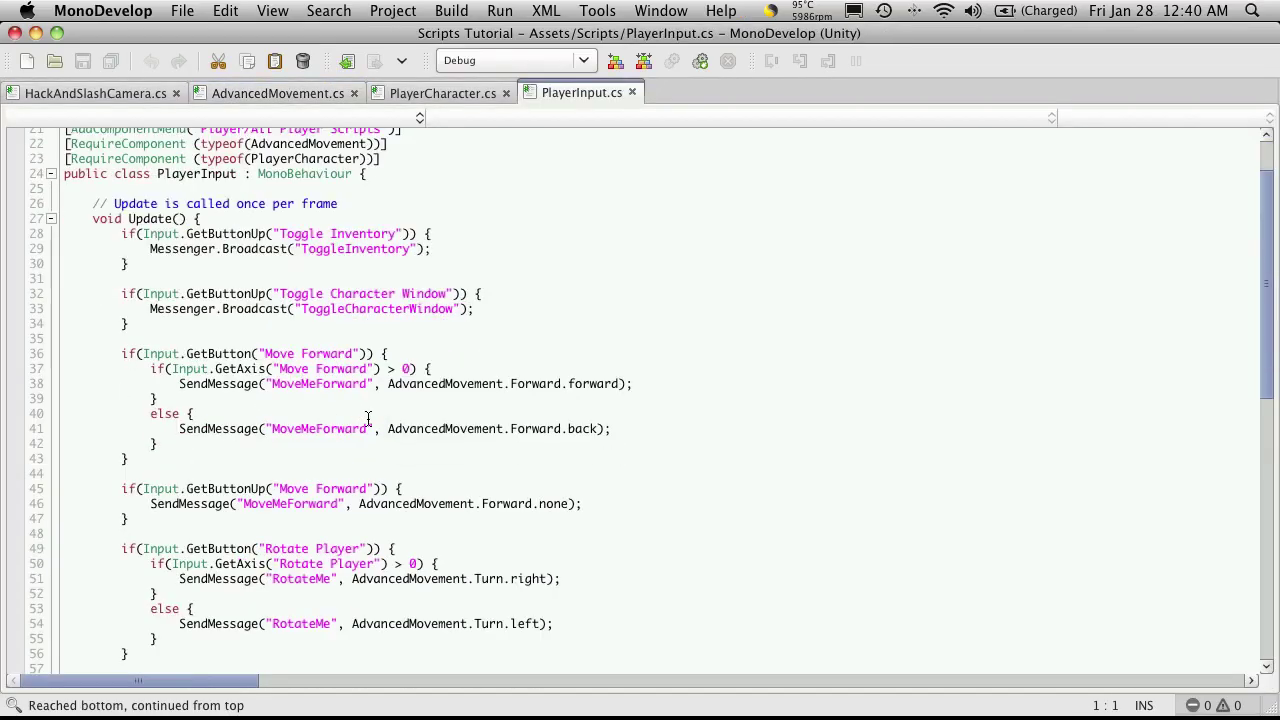
scroll(368, 418, "down", 10)
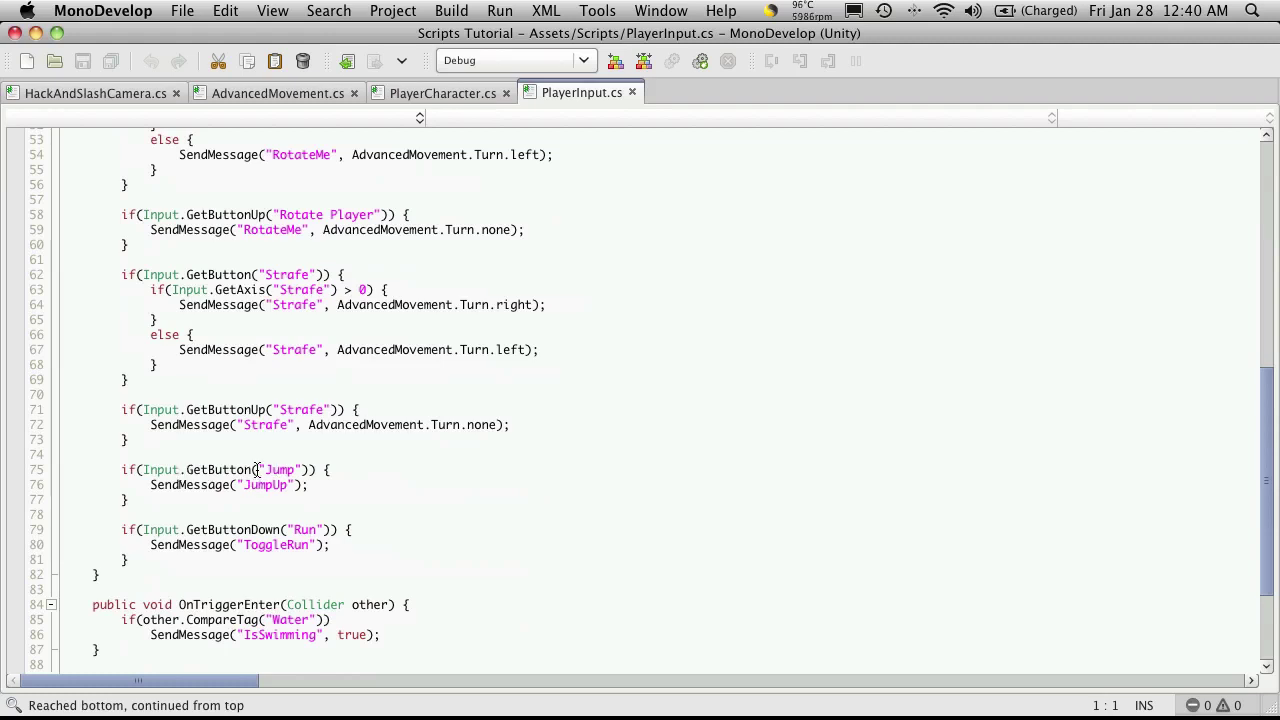
left_click(254, 470)
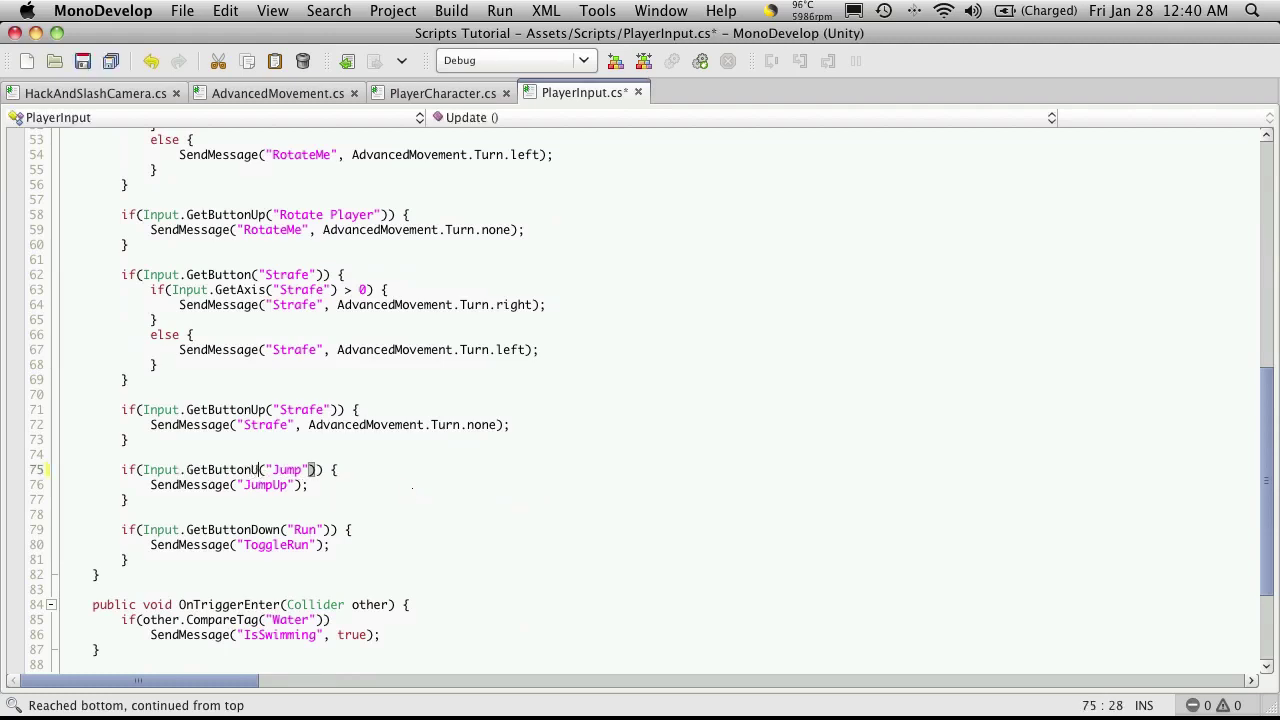
type("Up")
key("super+Tab")
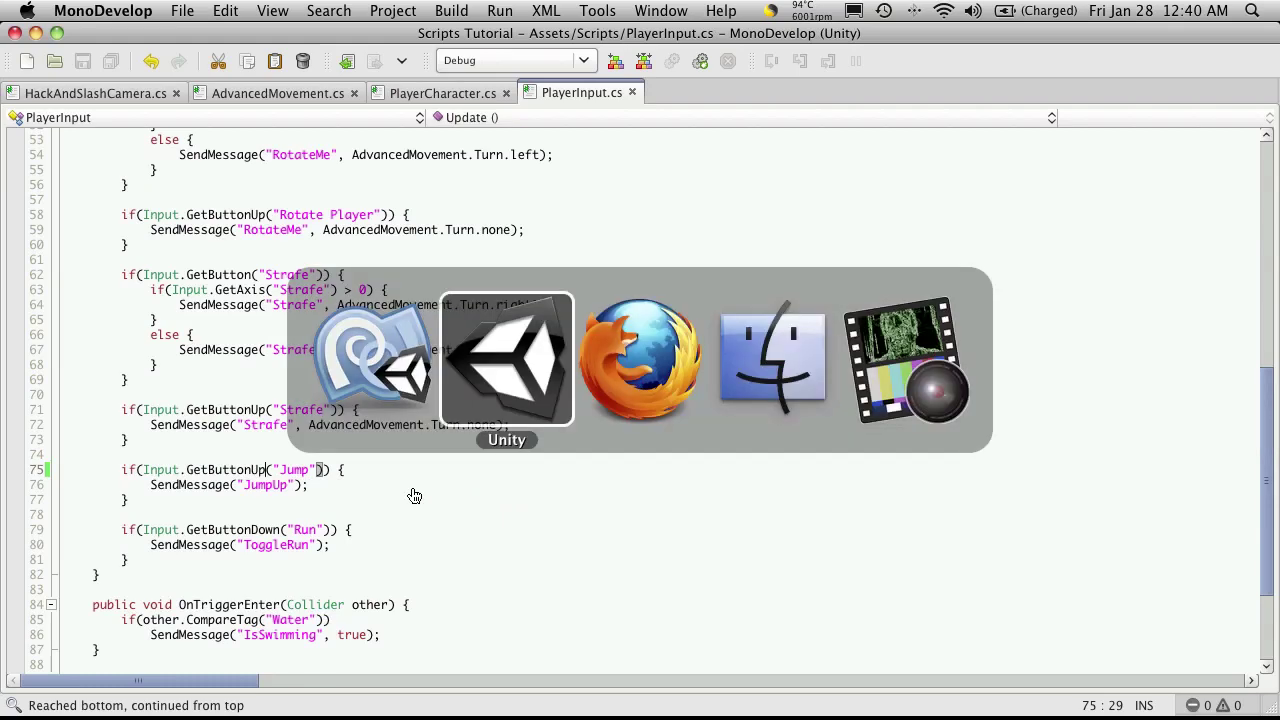
left_click(604, 60)
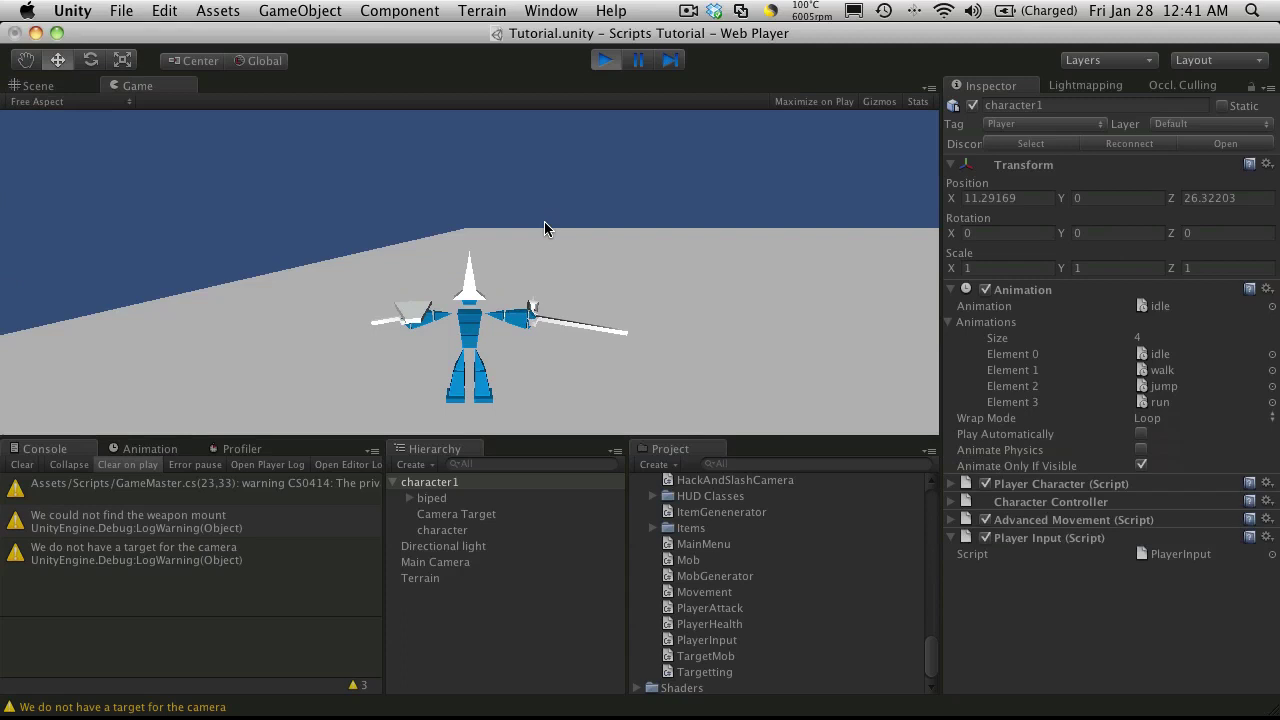
key("a")
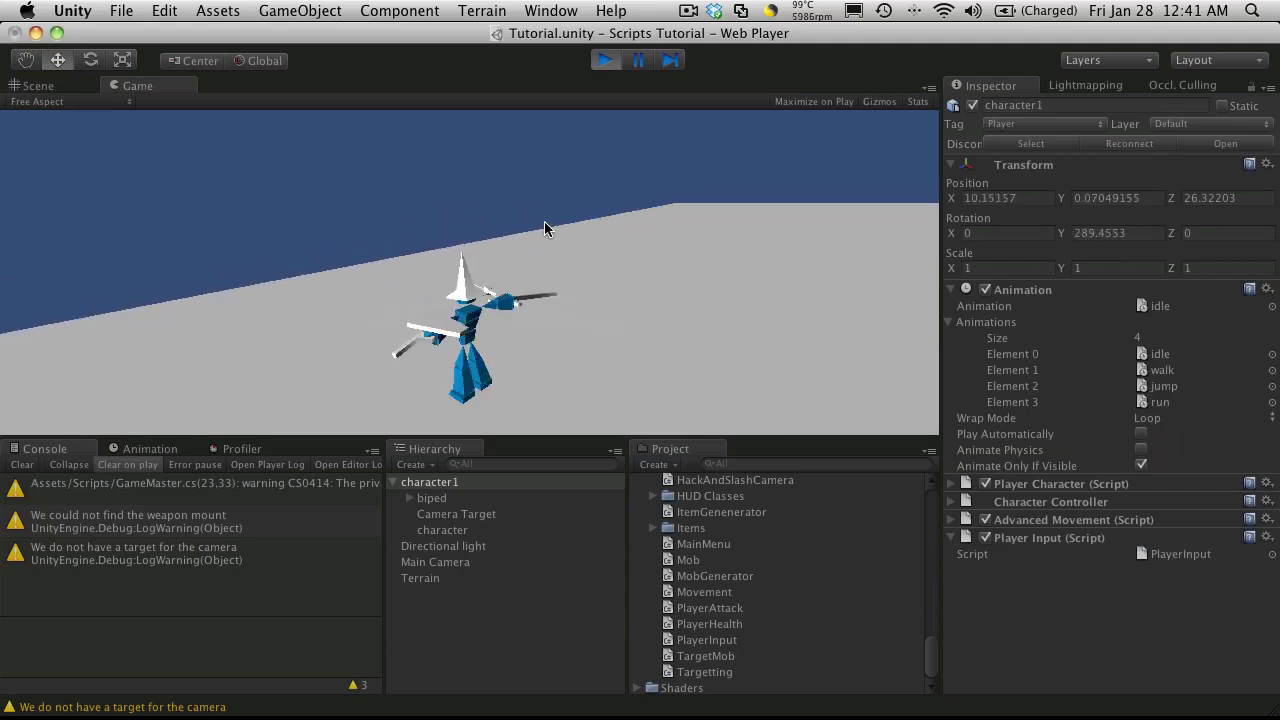
key("a")
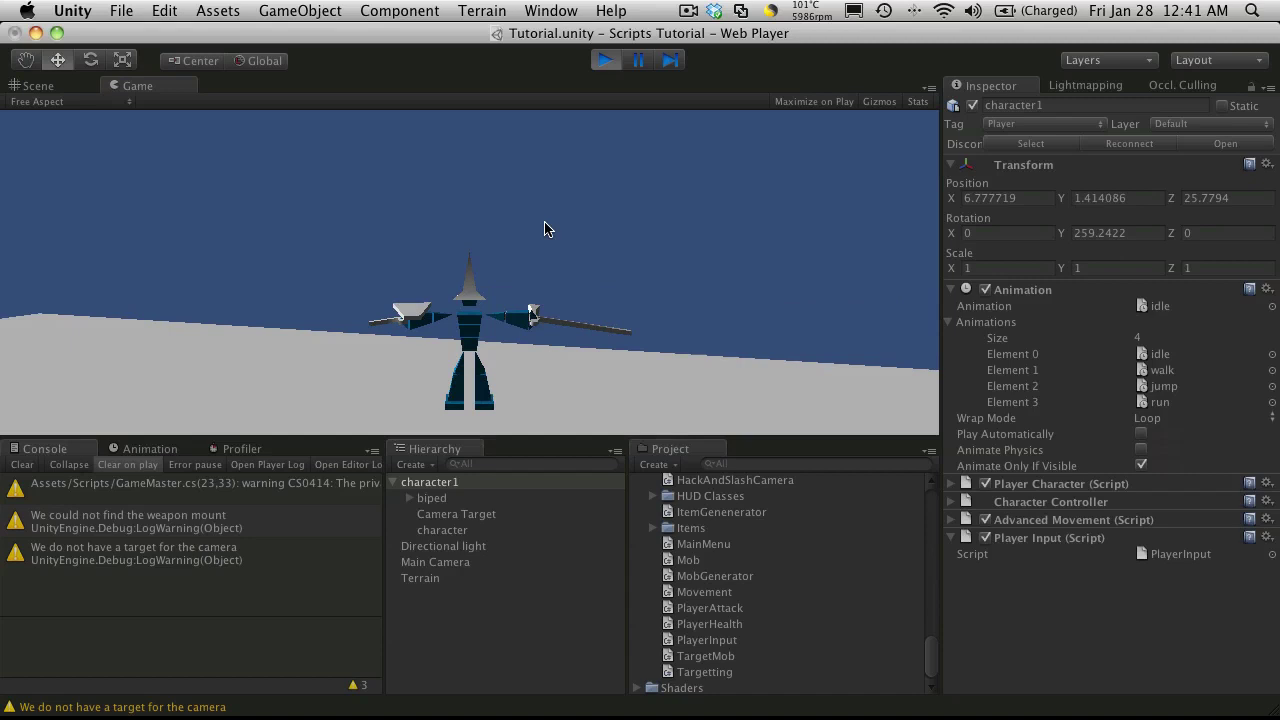
left_click(604, 61)
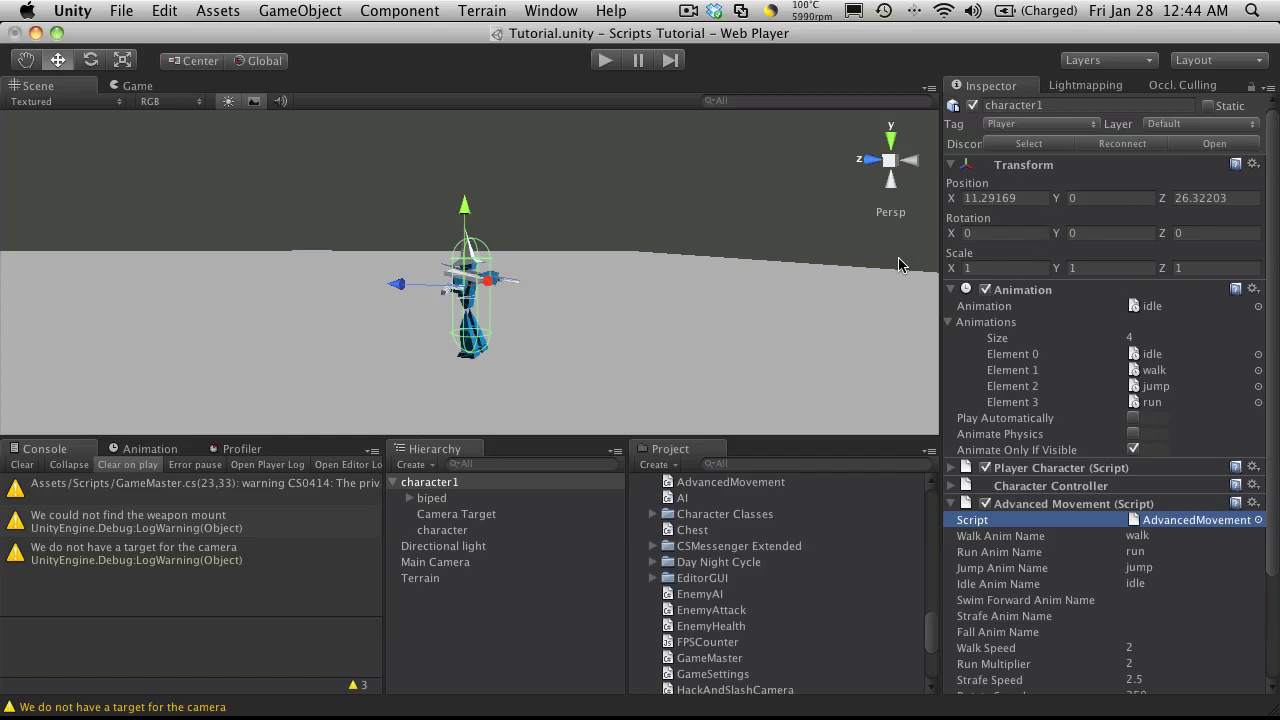
Browse character1's available tags, keeping its tag as Player.
left_click(1045, 126)
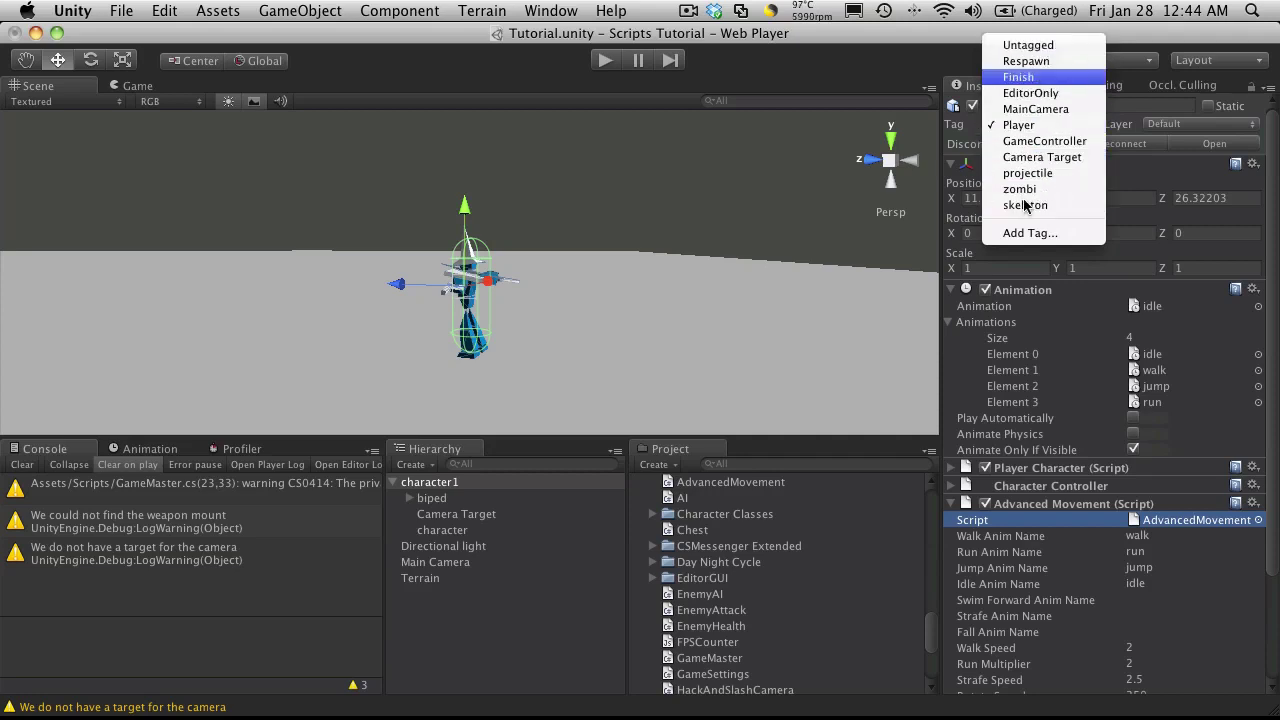
left_click(1065, 338)
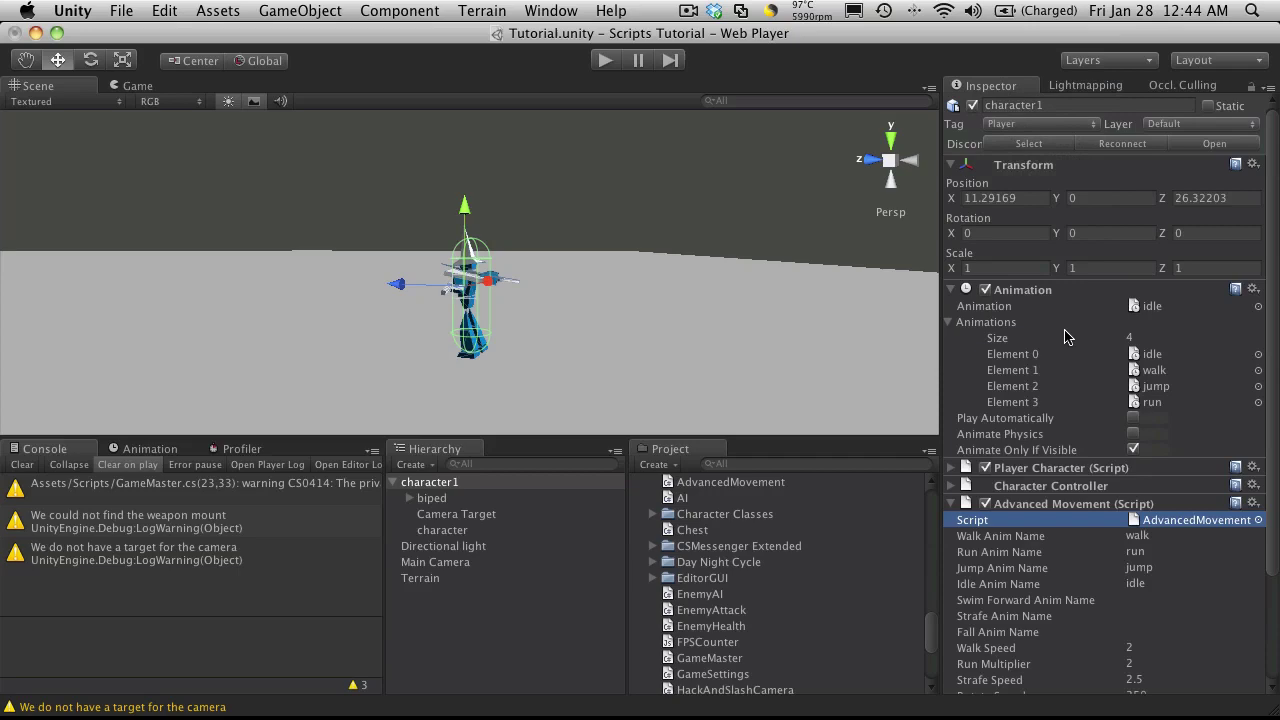
key("super+Tab")
key("super+Tab")
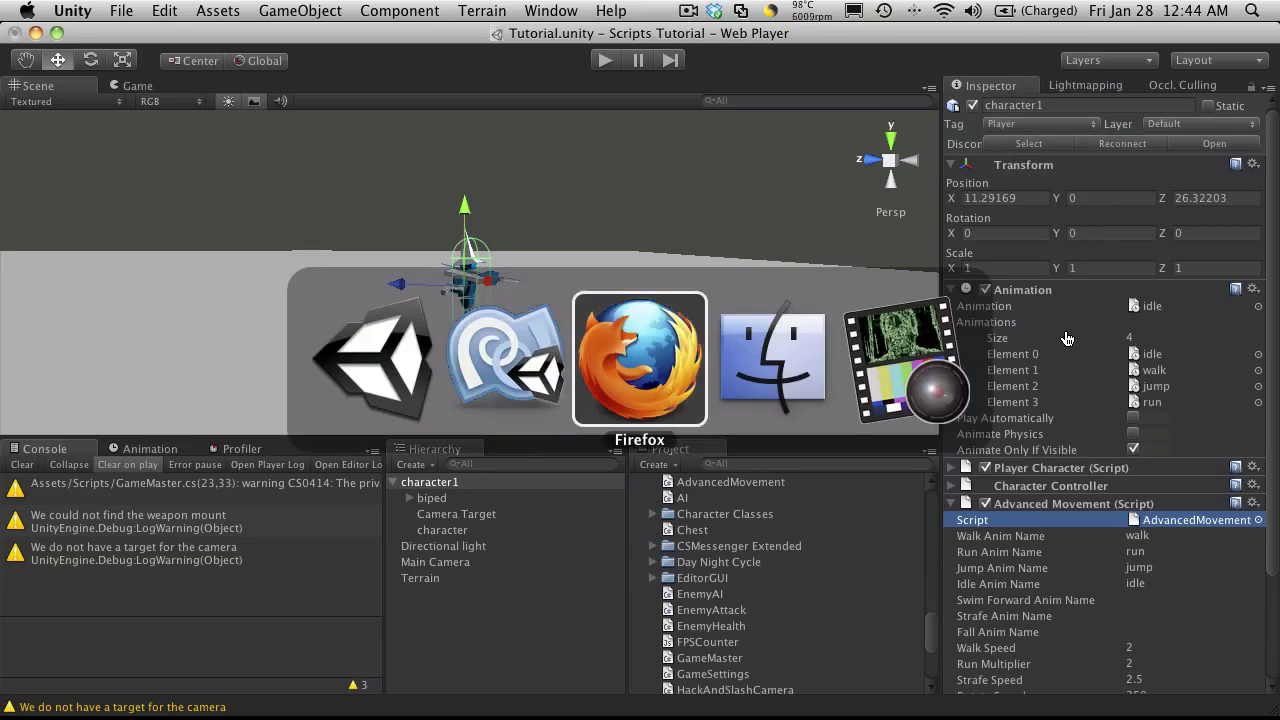
key("super+Tab")
Copy the "Water" tag name from line 85 of the trigger code in MonoDevelop.
left_click(509, 379)
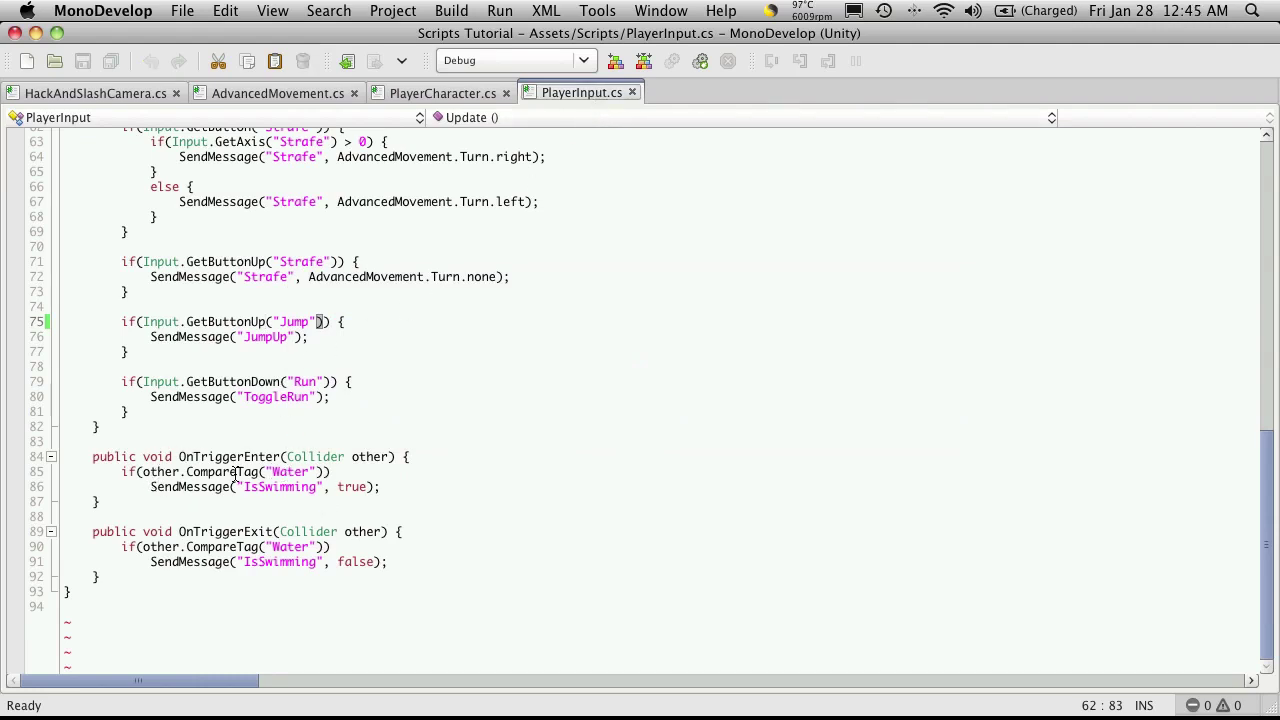
double_click(292, 471)
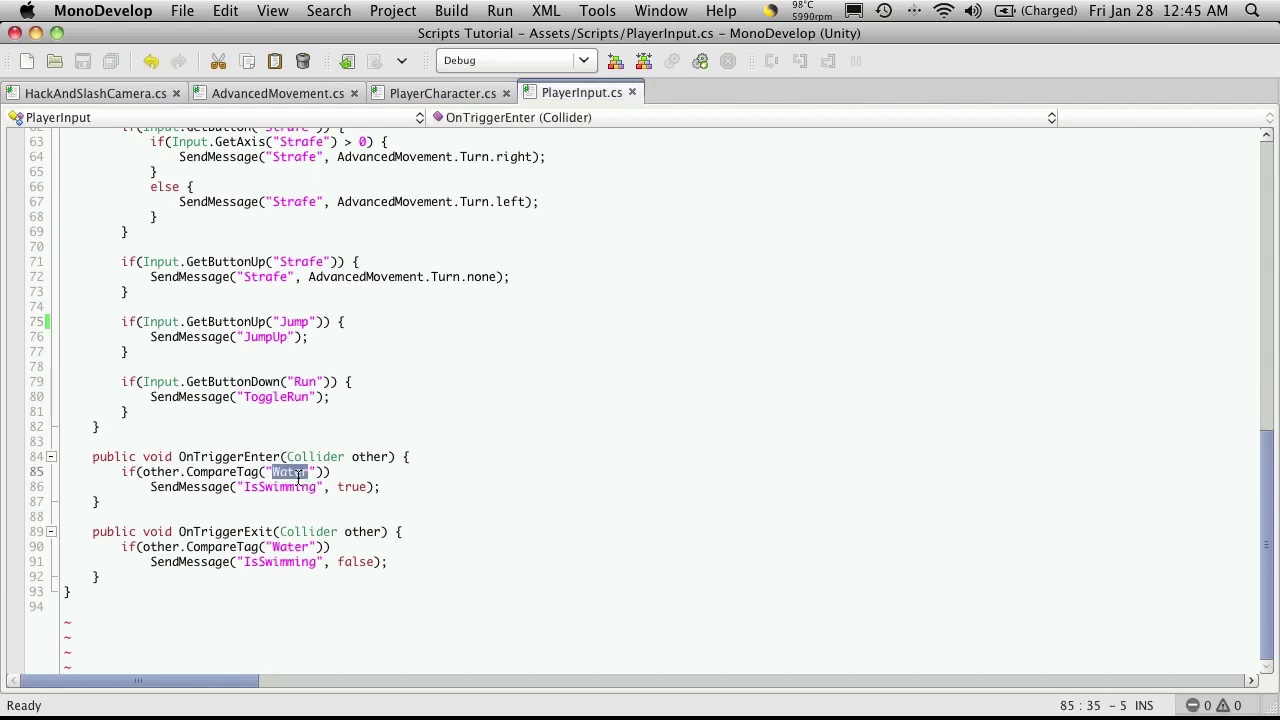
key("super+c")
key("super+Tab")
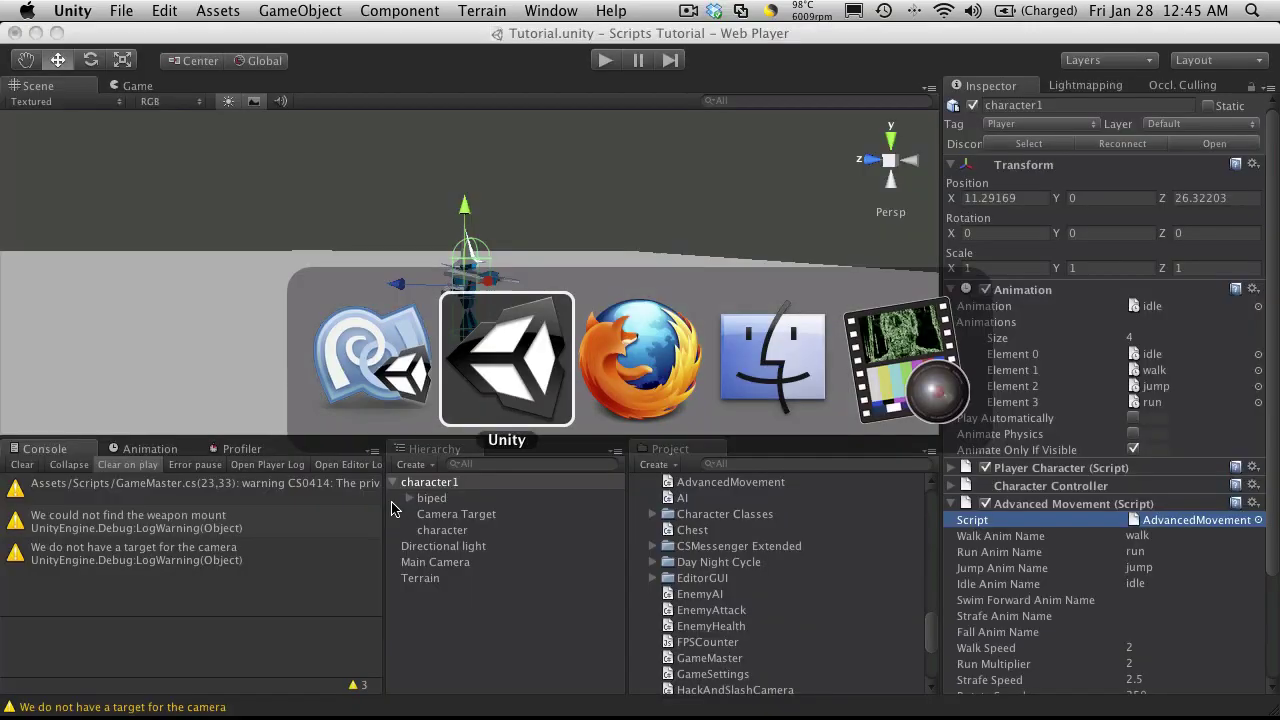
Add a Water tag in Element 3 of the Tag Manager.
left_click(1037, 124)
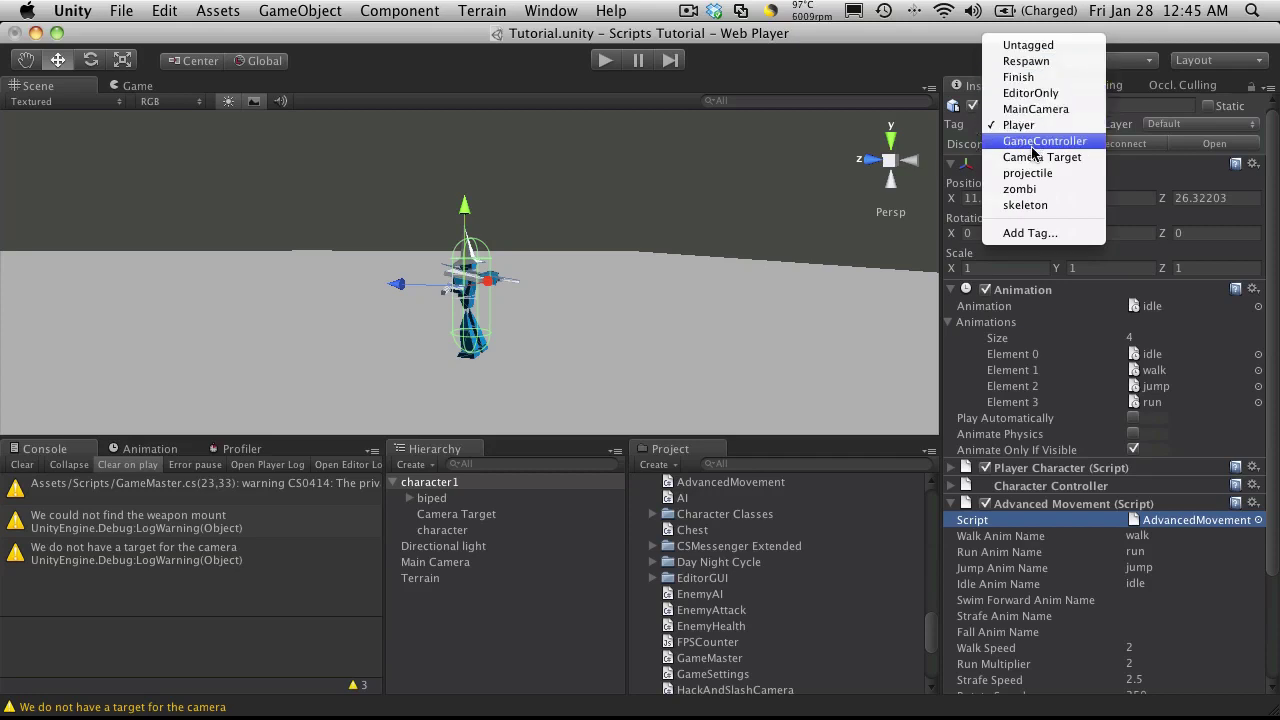
left_click(1036, 234)
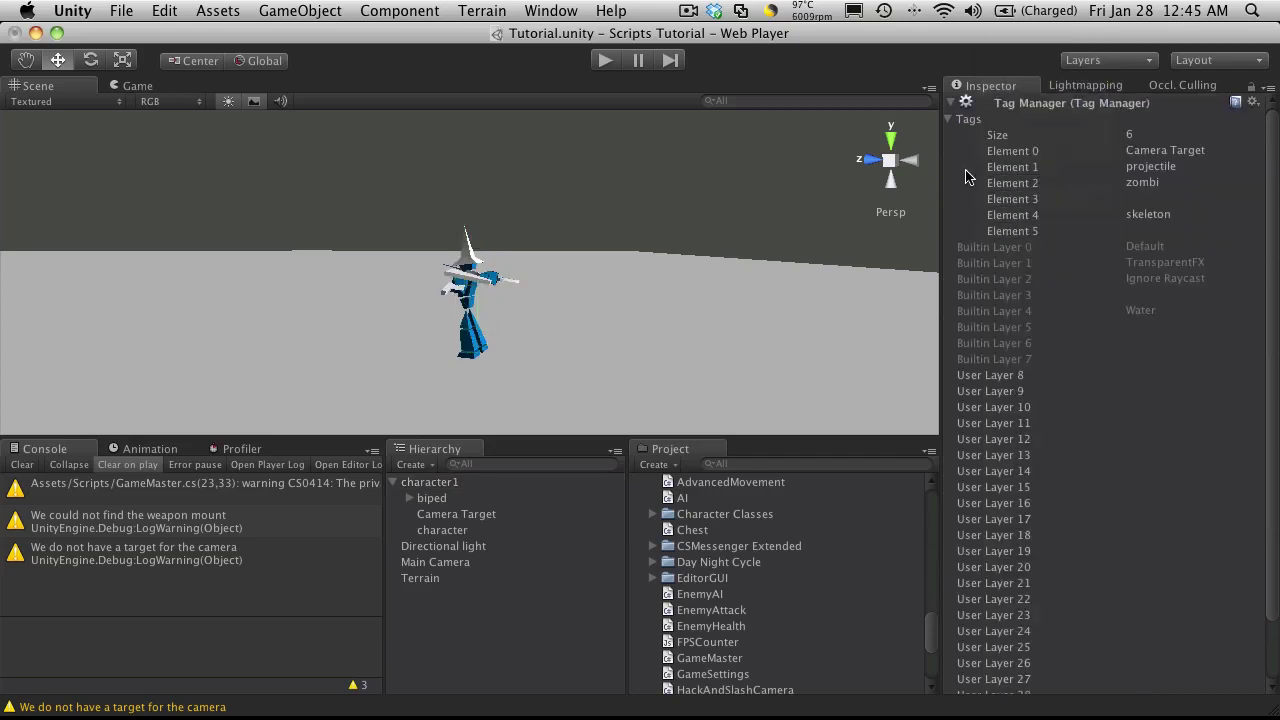
left_click(1142, 200)
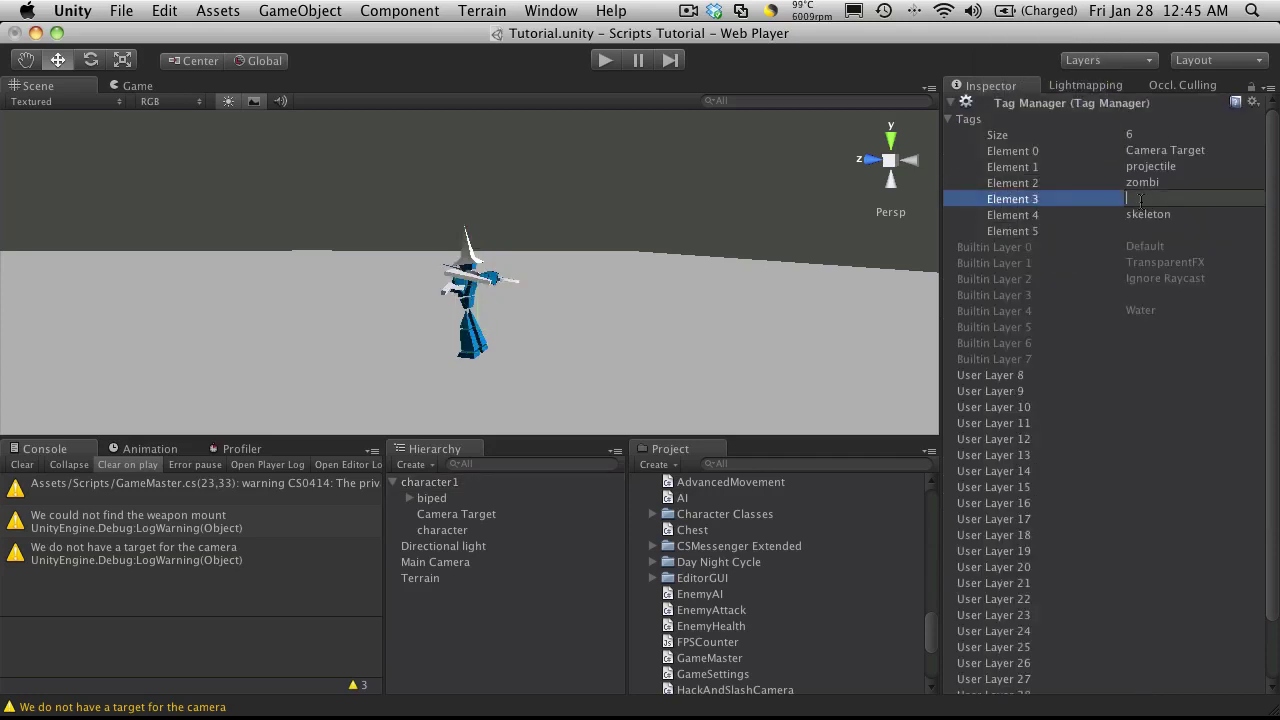
key("Return")
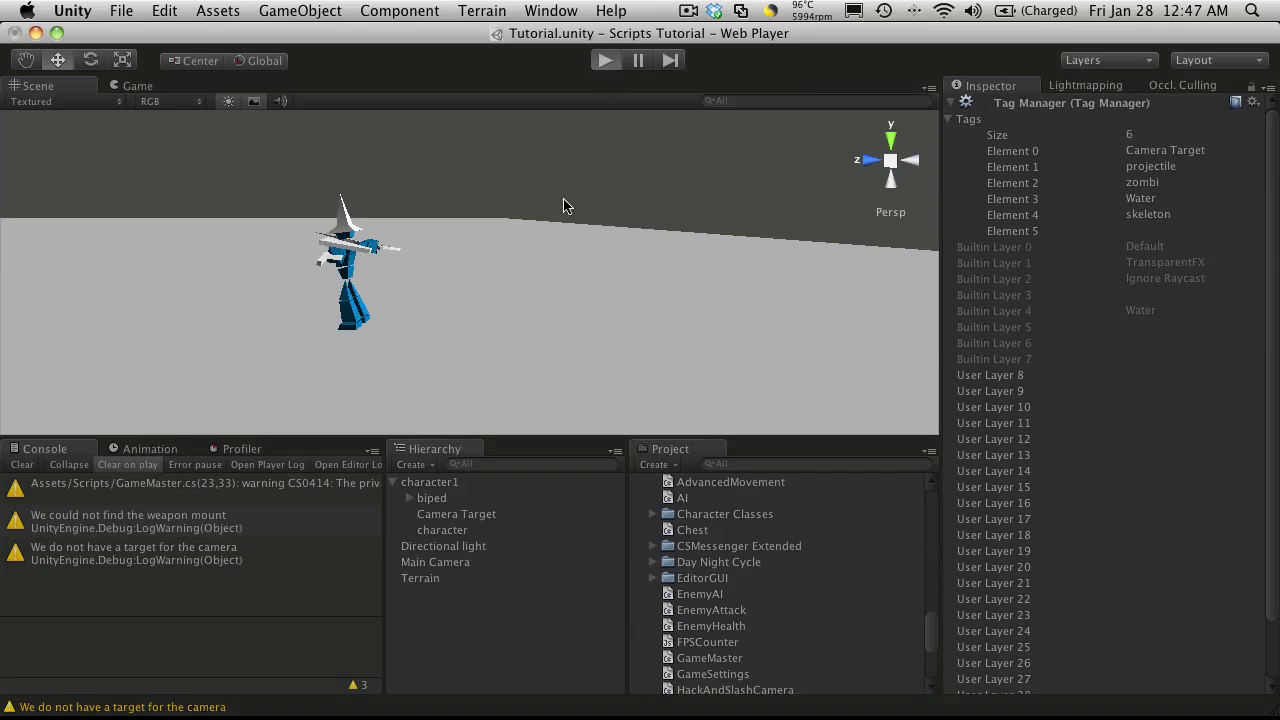
Enter Play mode with Cmd+P and watch the camera follow character1 across the terrain.
key("super+p")
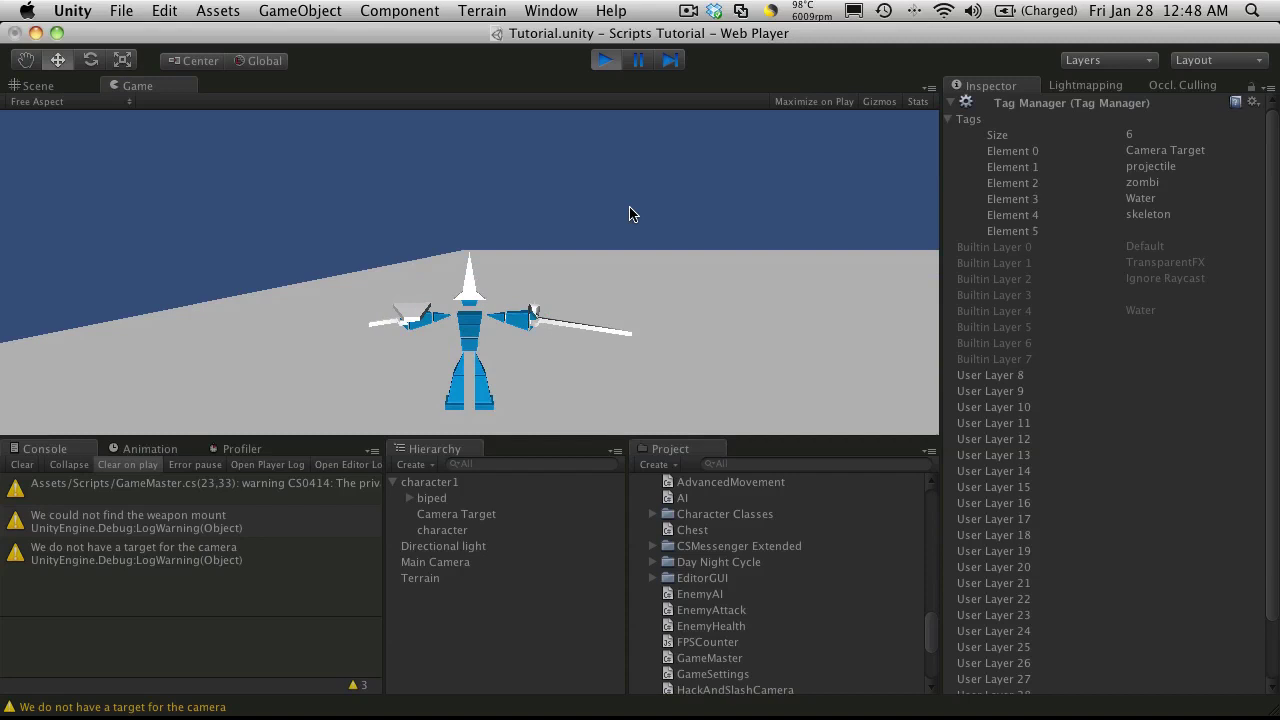
Stop play mode and set Rotate Camera Horizontal Buttons to negative [6], positive [4].
left_click(605, 60)
left_click(158, 10)
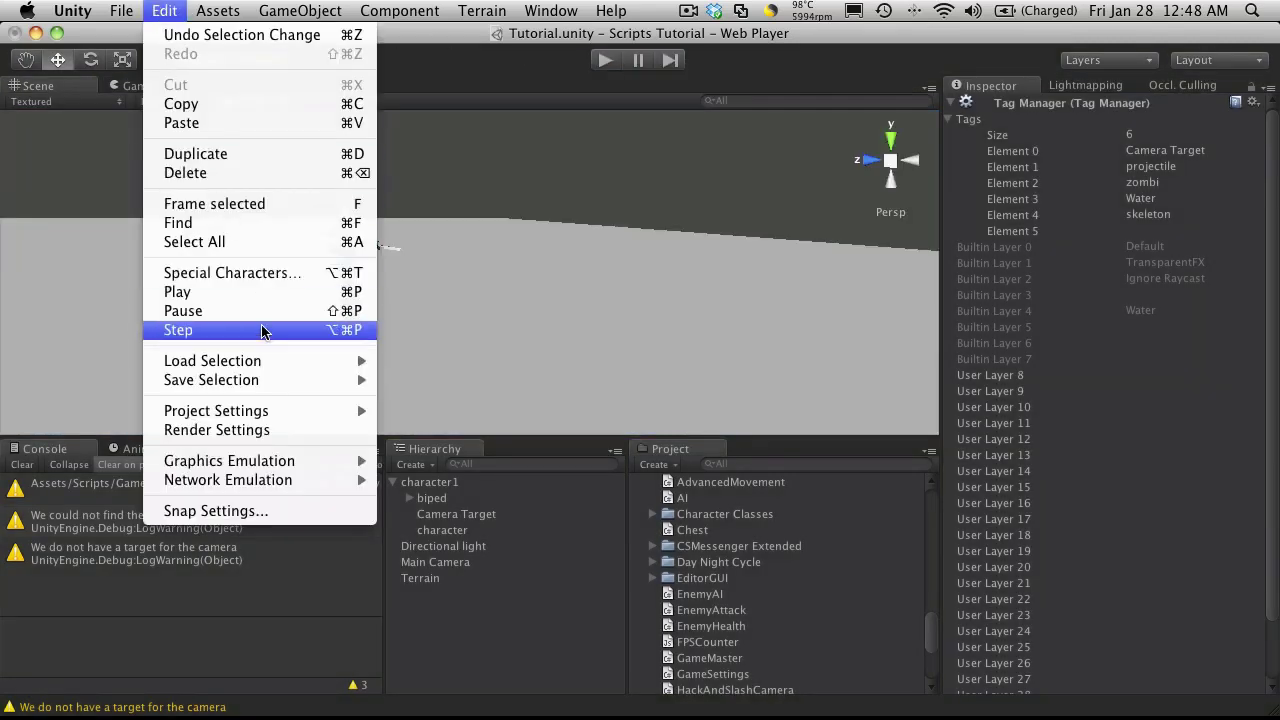
mouse_move(360, 410)
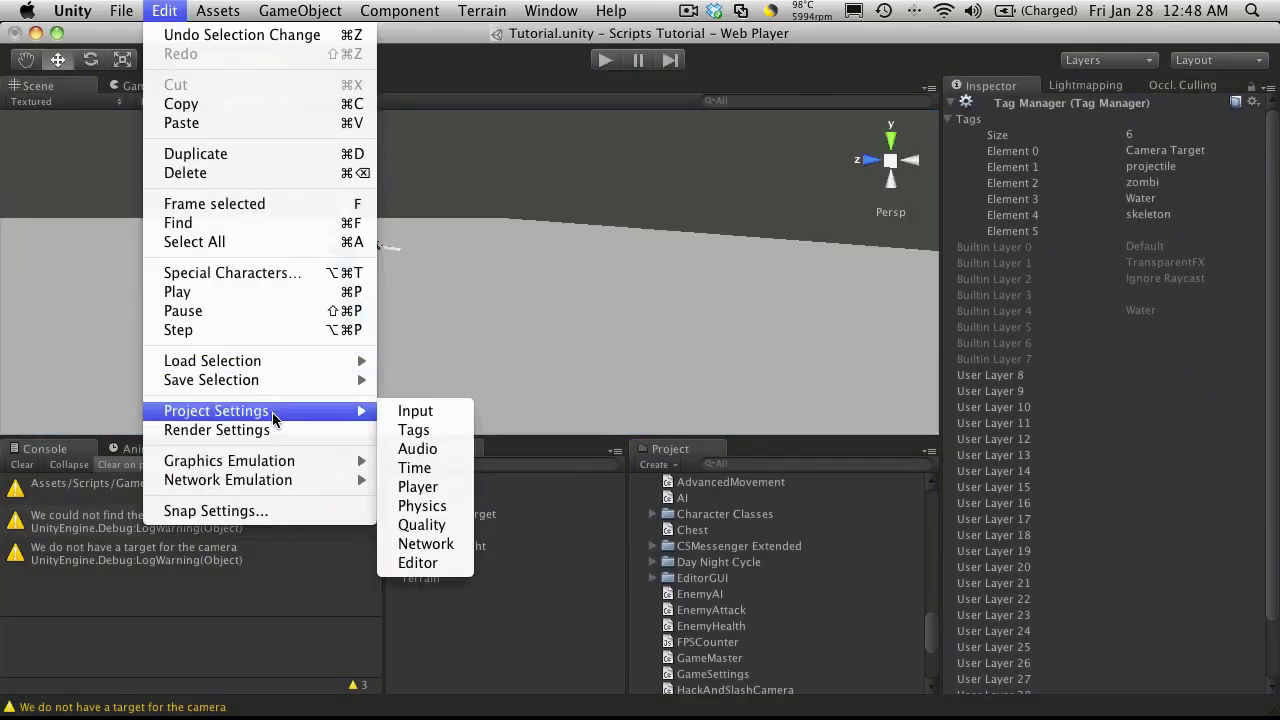
left_click(436, 416)
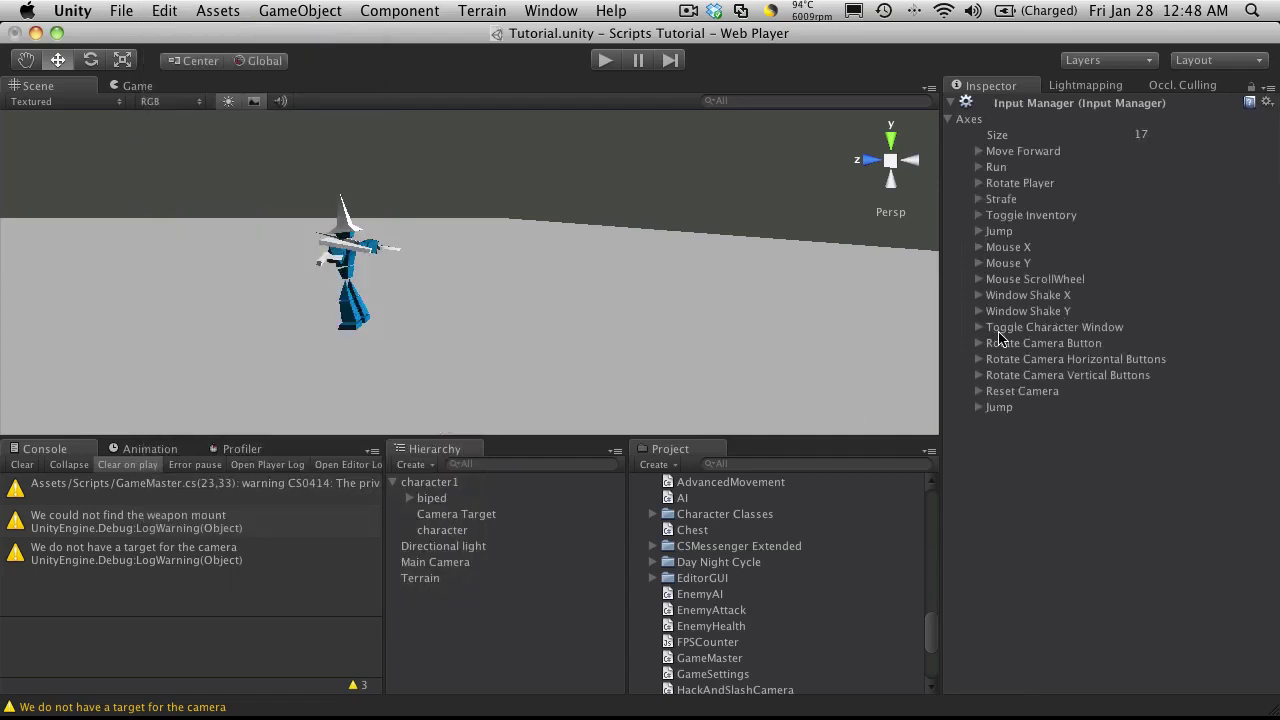
left_click(978, 359)
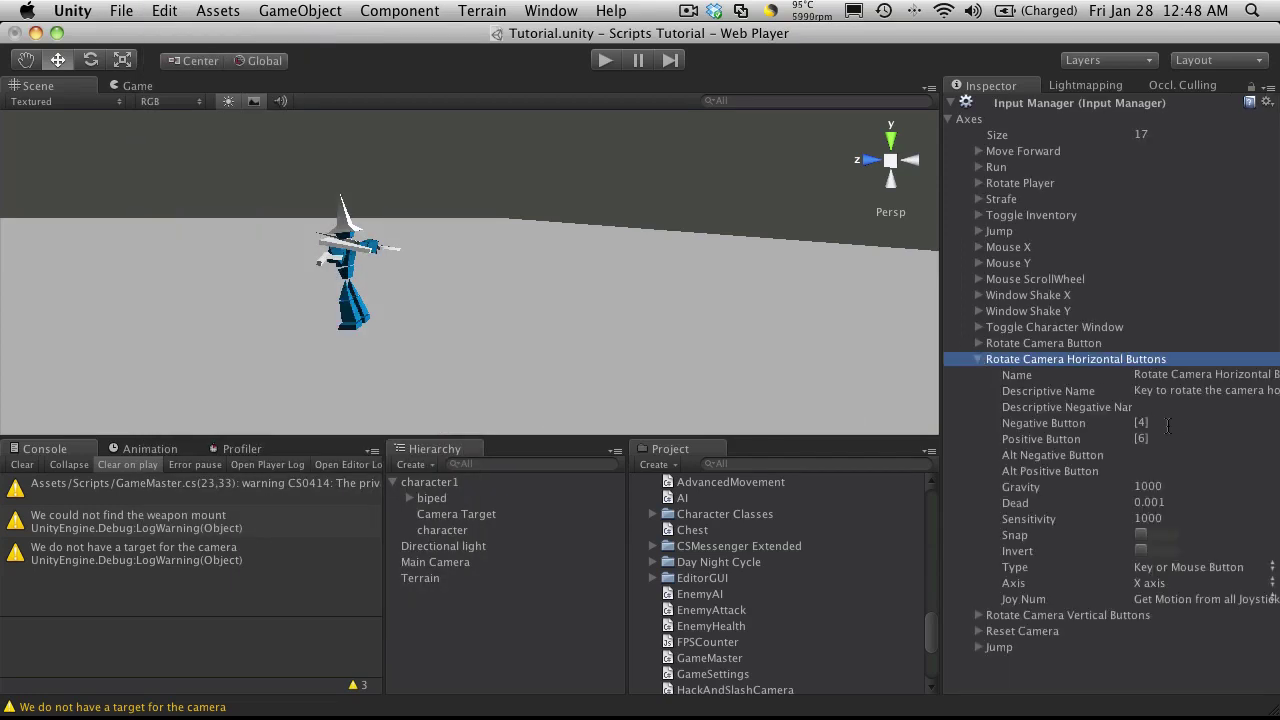
left_click(1140, 423)
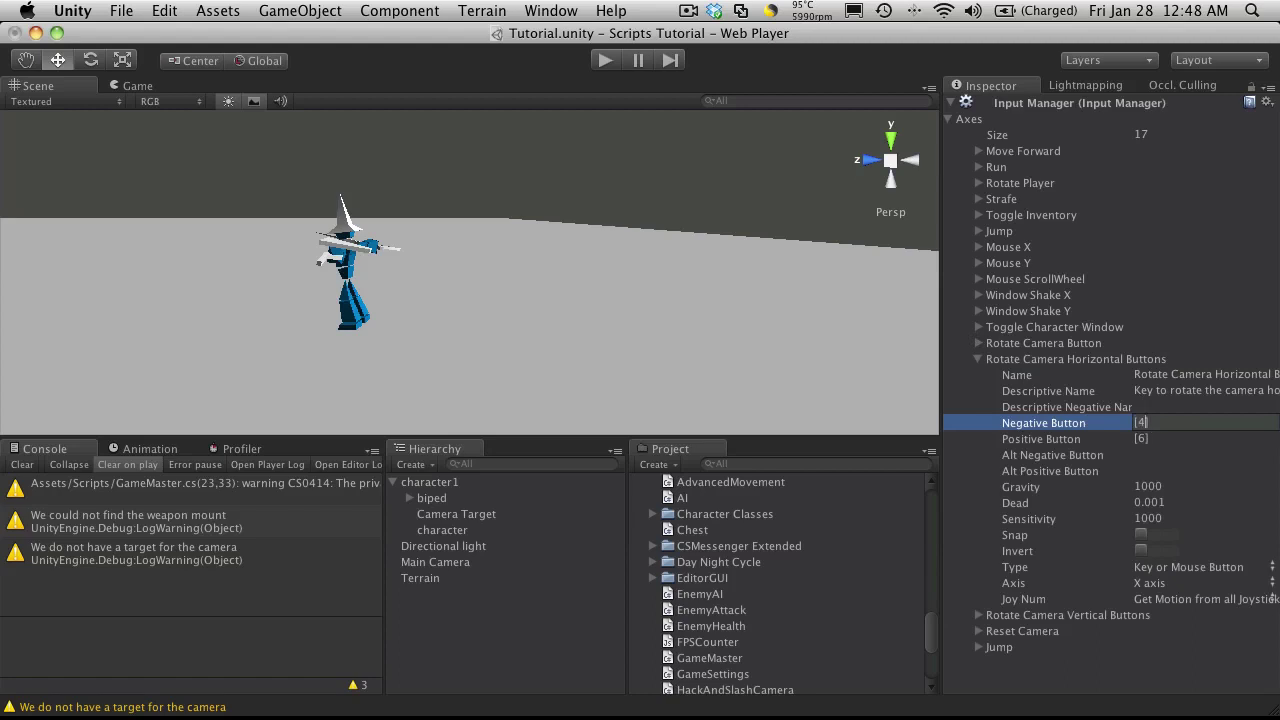
left_click(1141, 439)
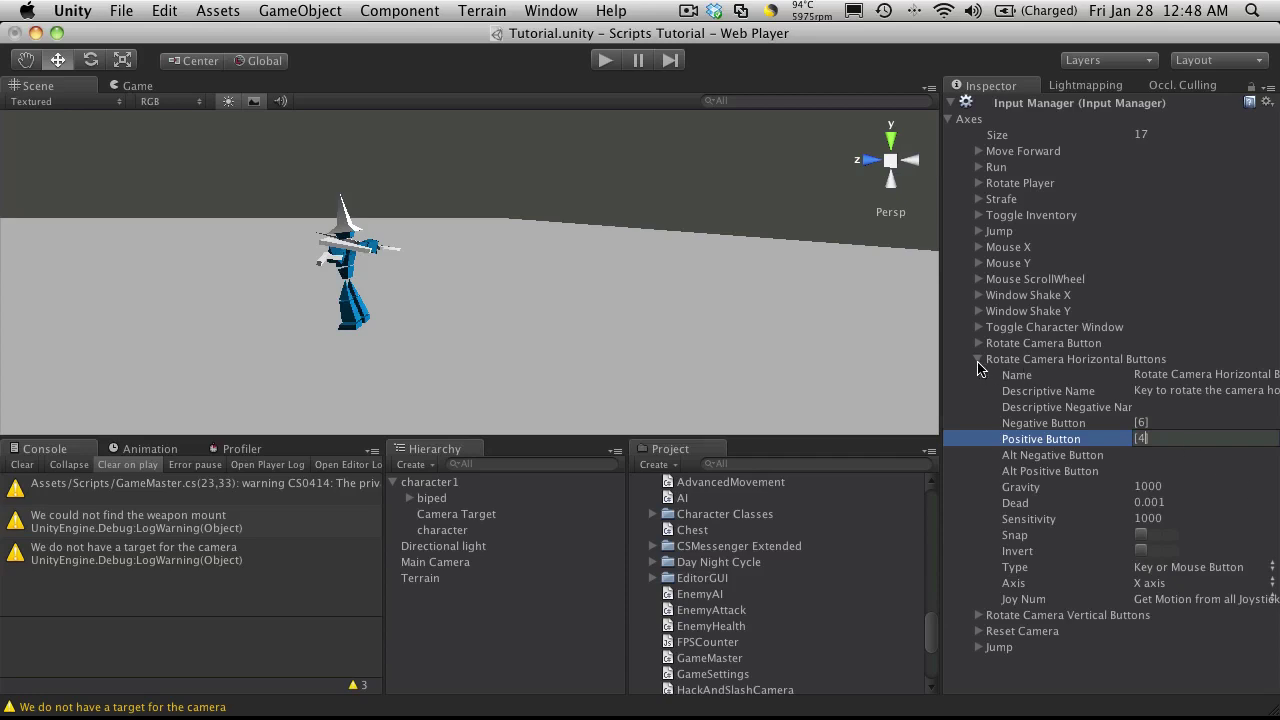
left_click(978, 360)
Set Rotate Camera Vertical Buttons to positive [2] and alternate negative [8], then save.
left_click(979, 375)
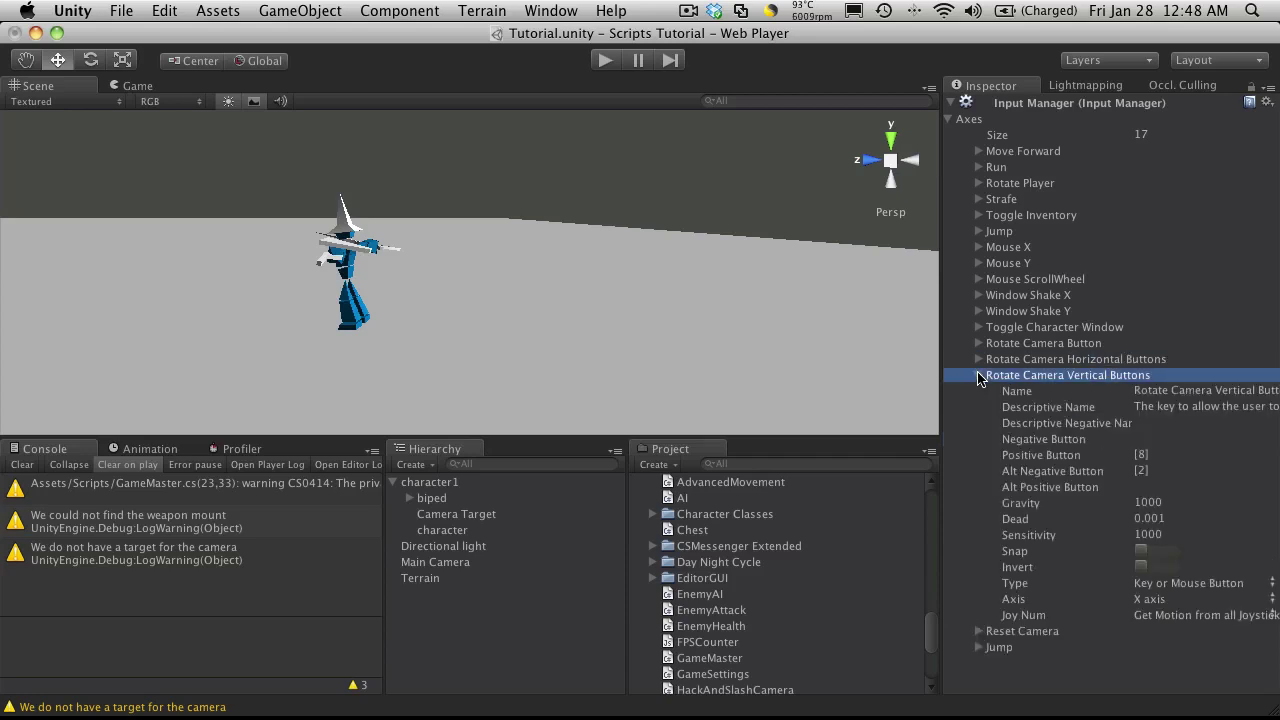
left_click(1141, 454)
key("Tab")
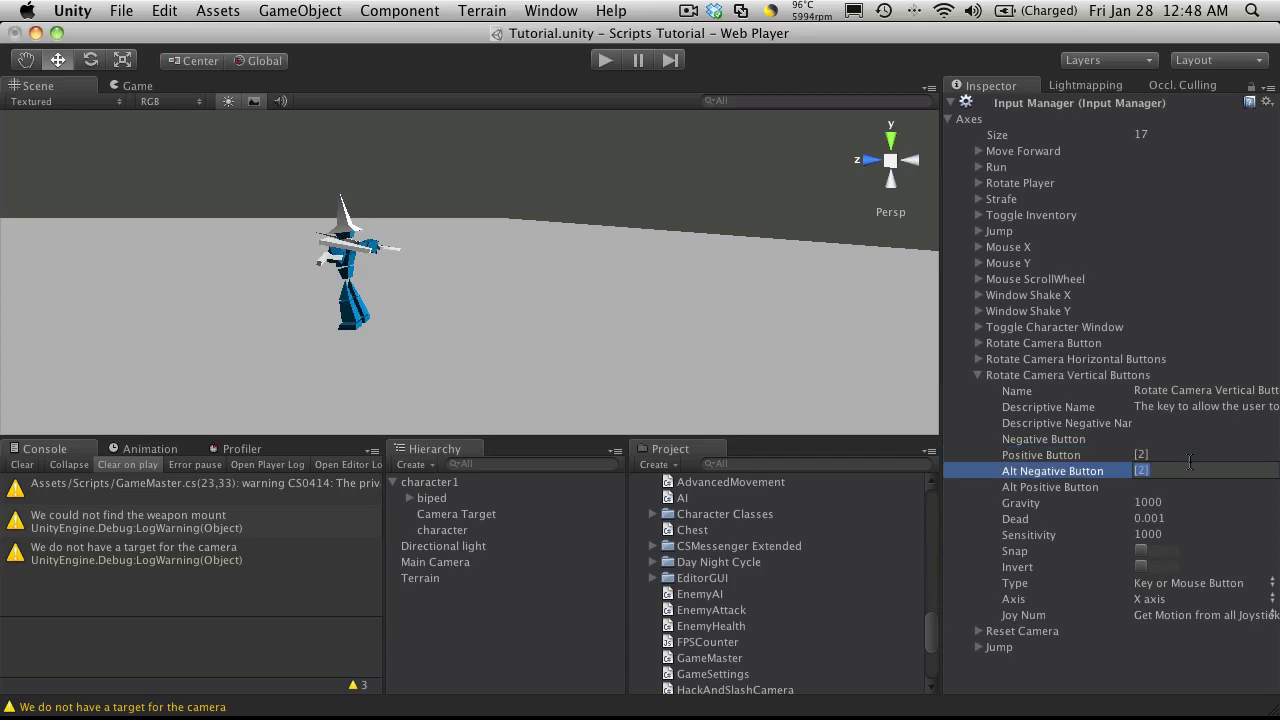
key("Return")
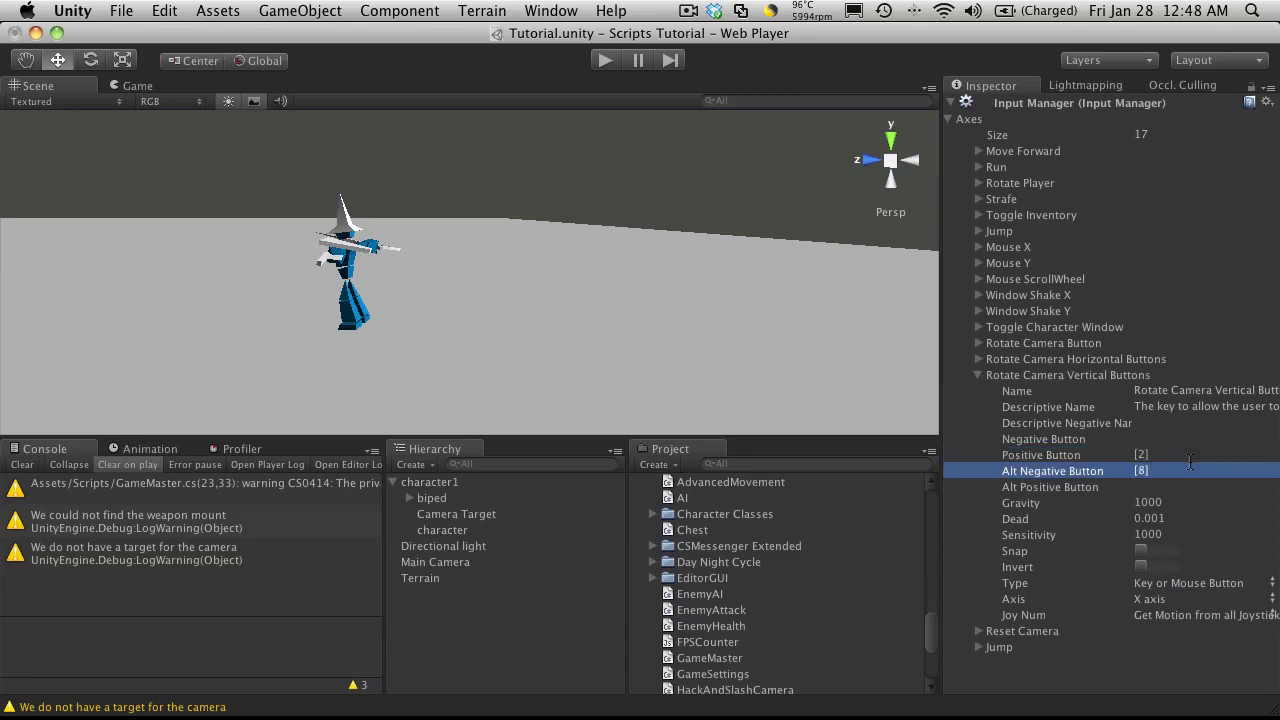
key("super+s")
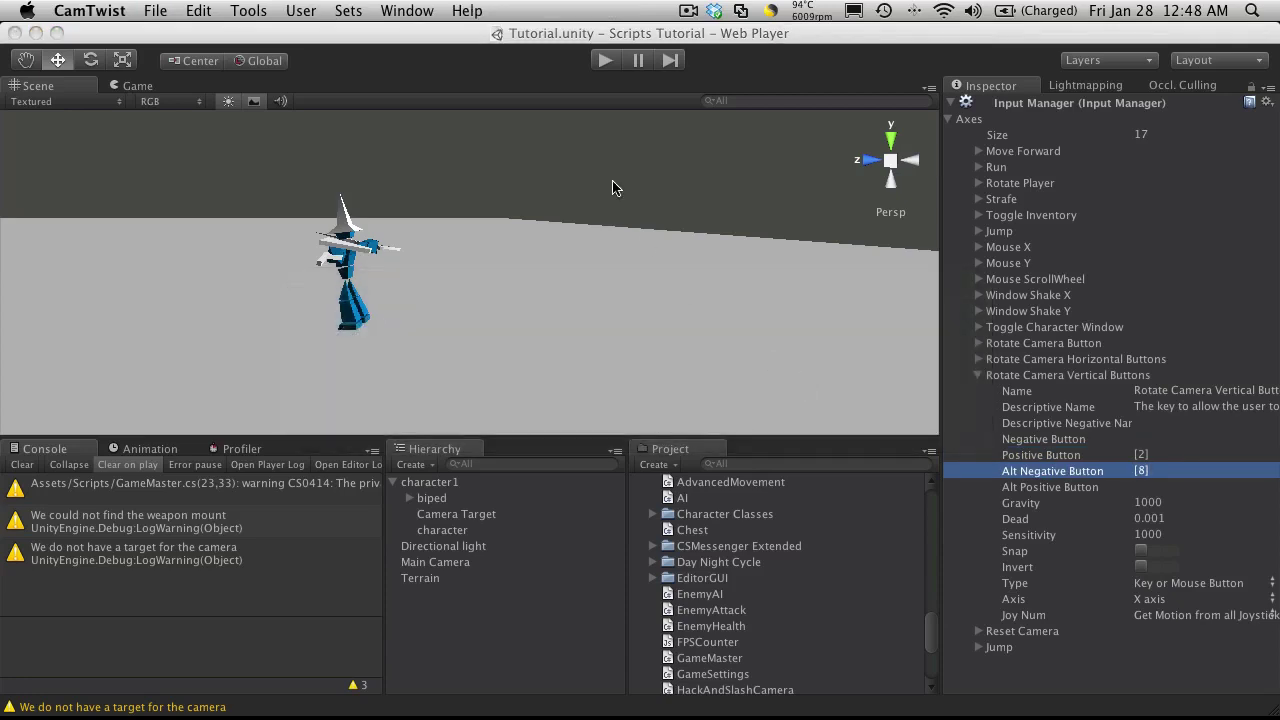
left_click(605, 60)
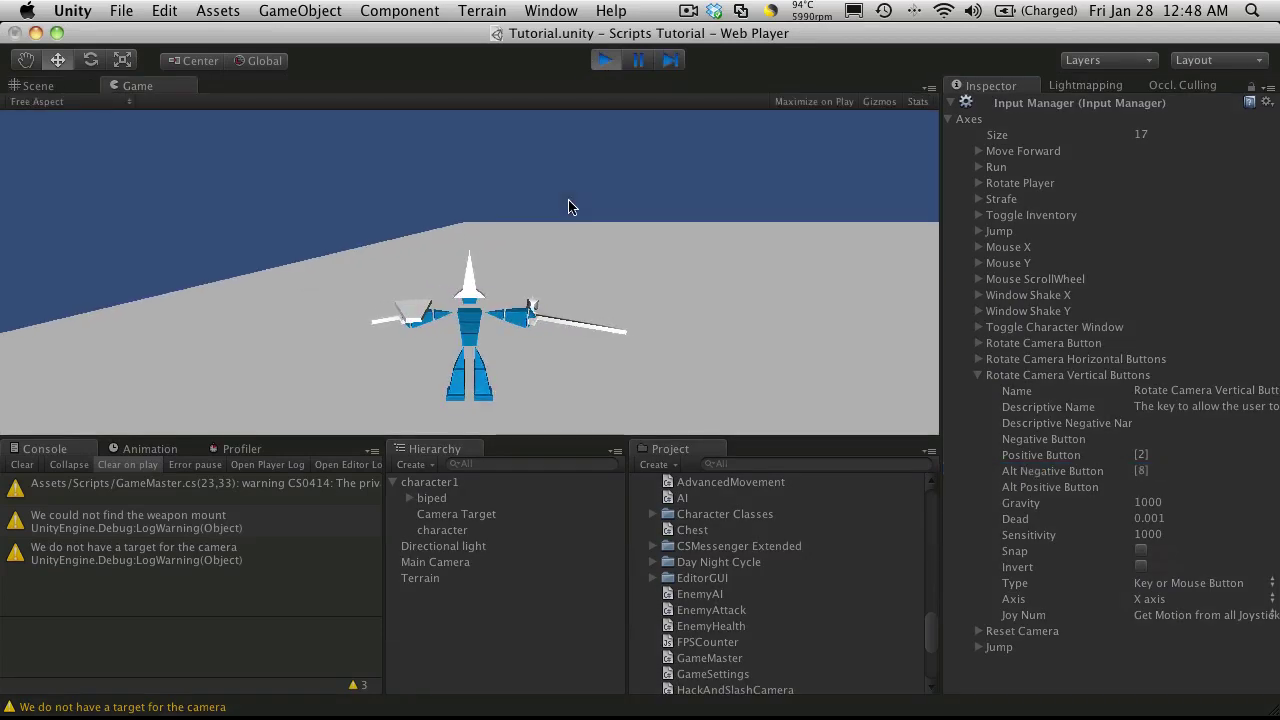
key("a")
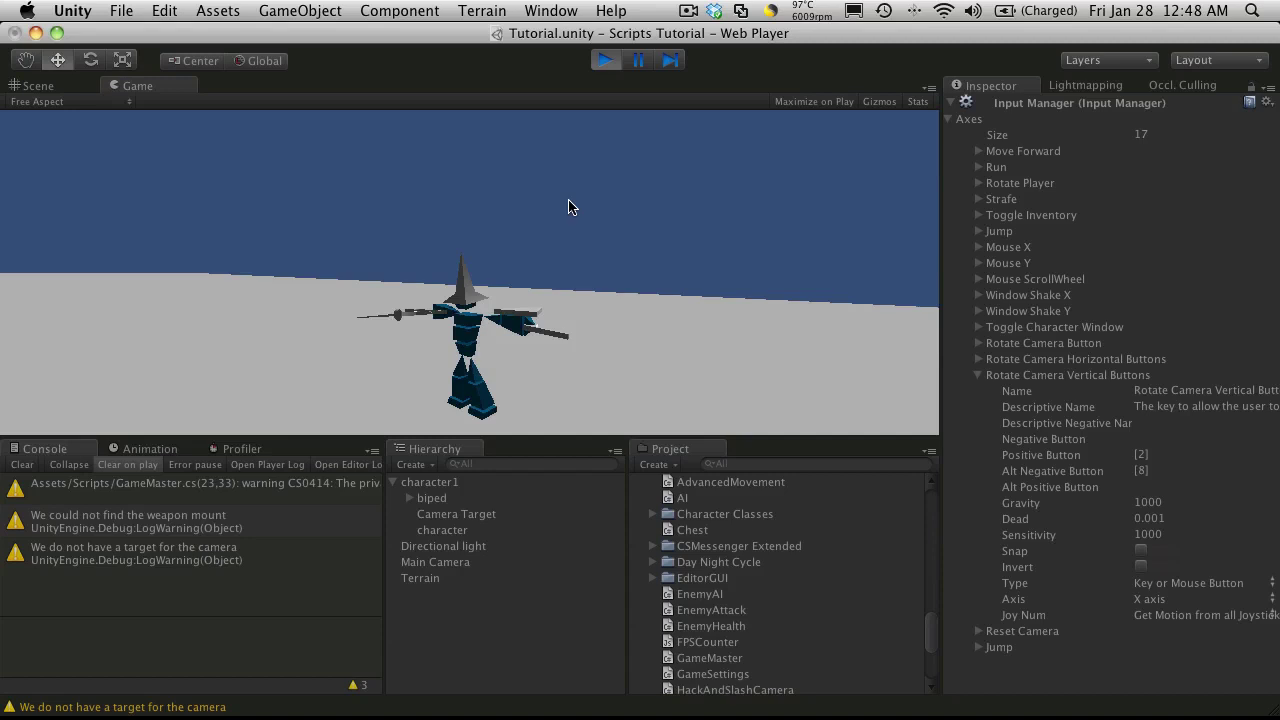
key("d")
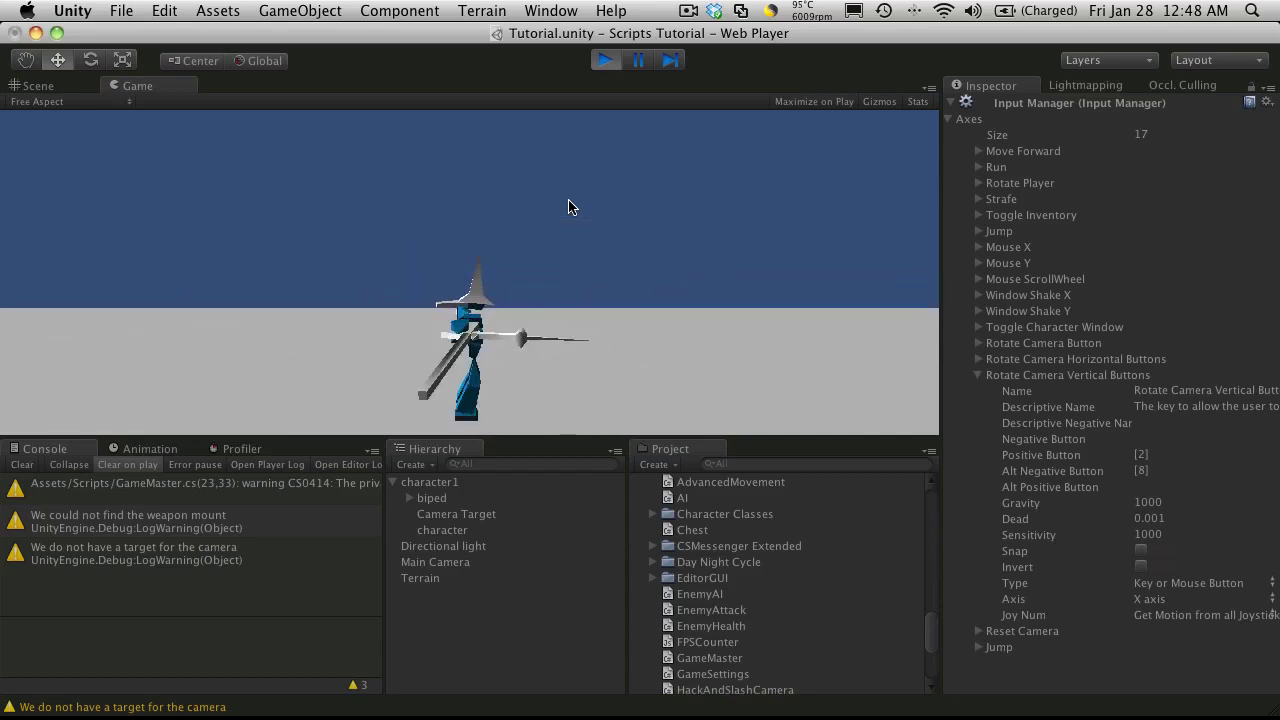
key("KP_2")
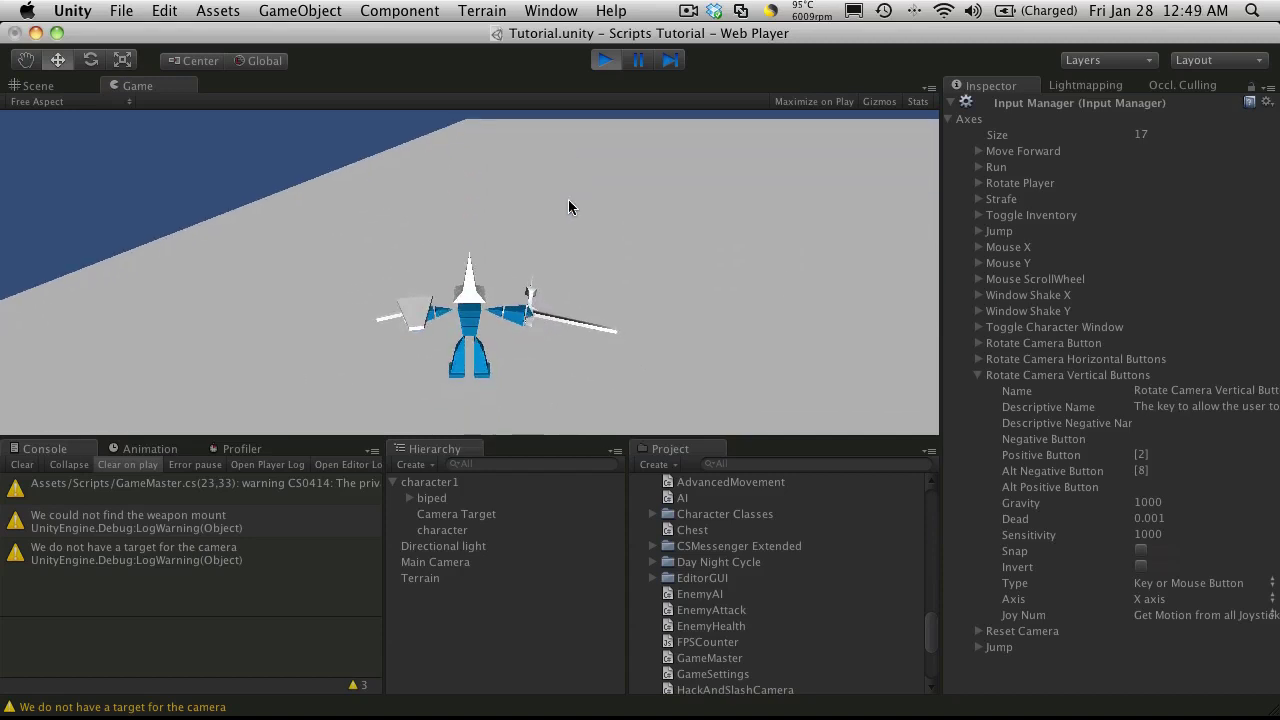
key("KP_8")
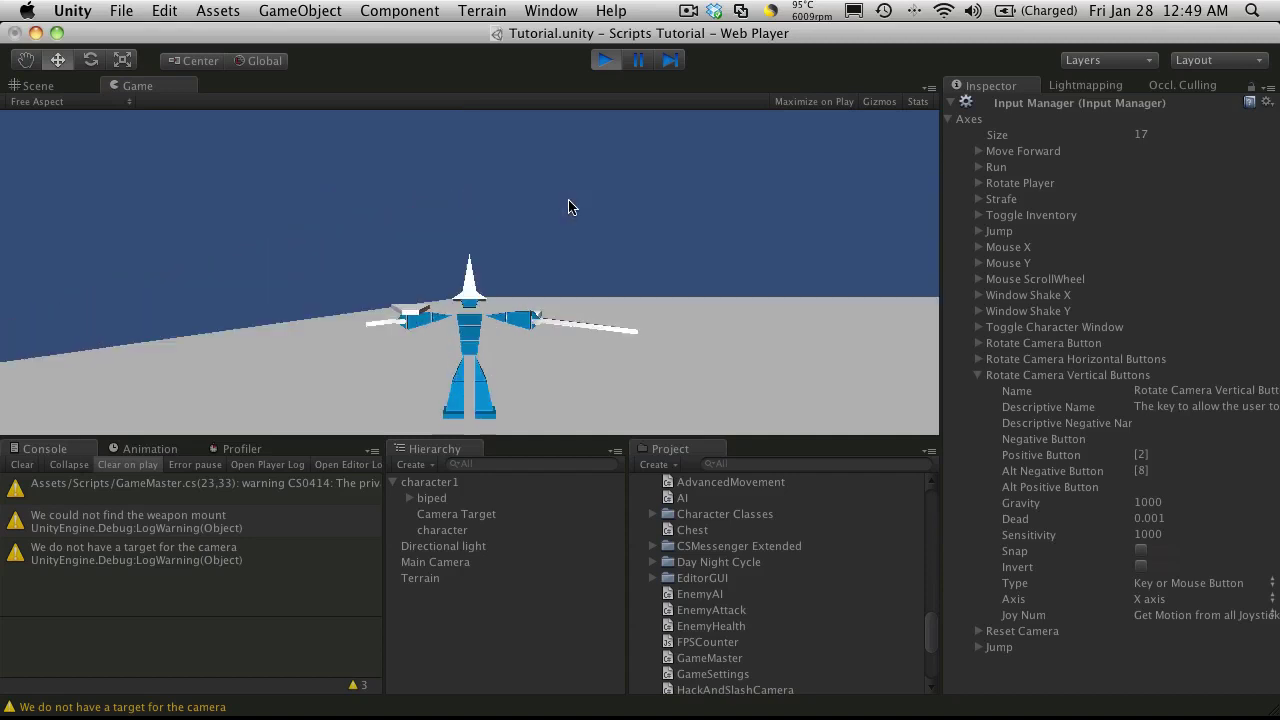
key("KP_2")
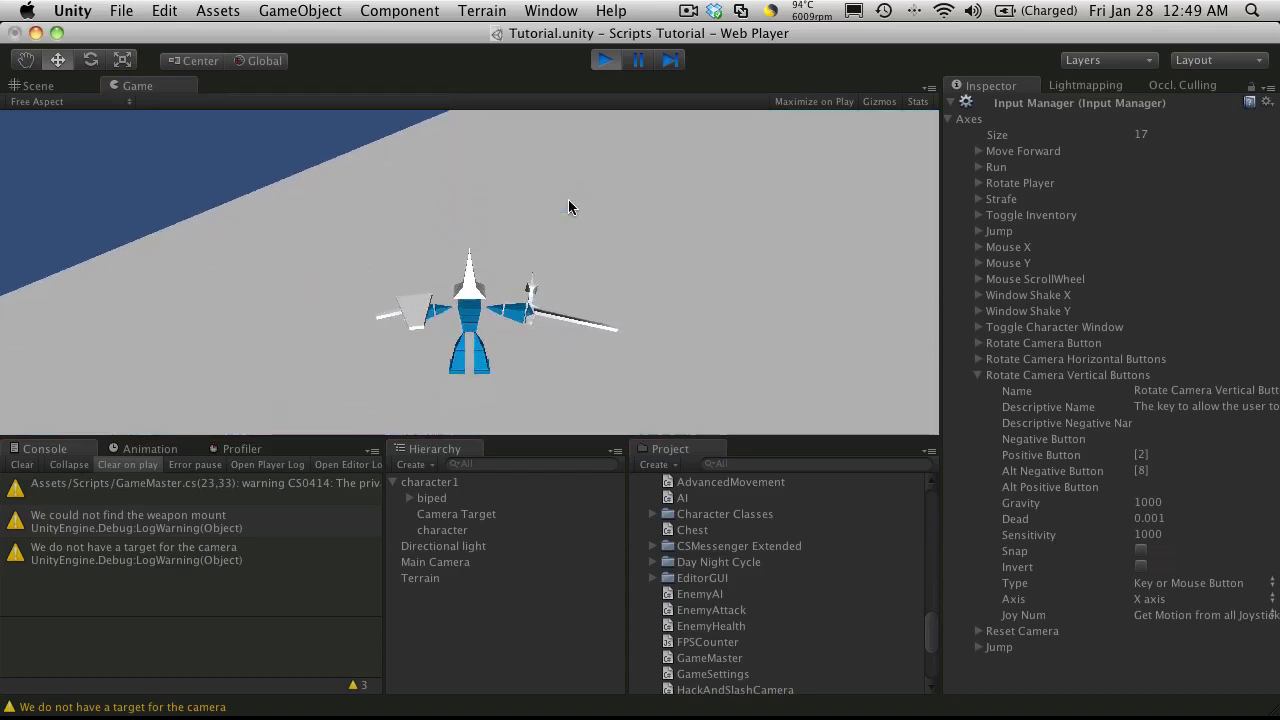
left_click(604, 60)
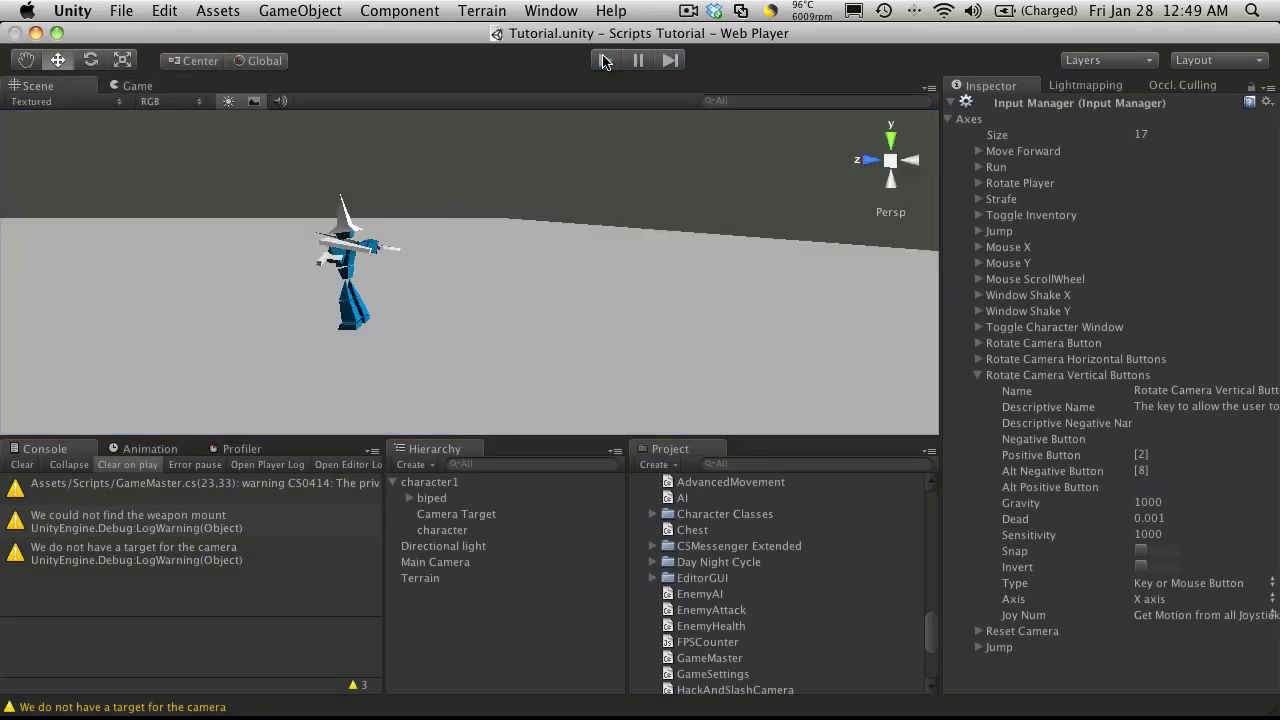